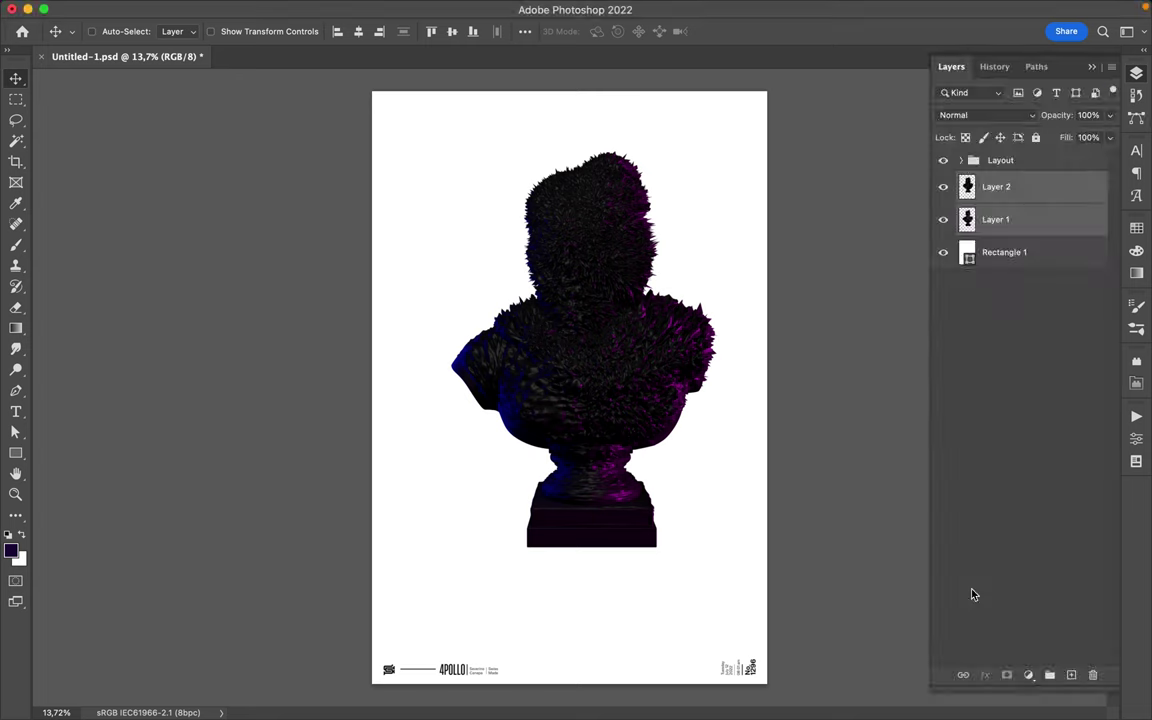
# Step: Add a Levels adjustment layer and raise the bust's midtones
pyautogui.click(1029, 675)
pyautogui.click(1041, 417)
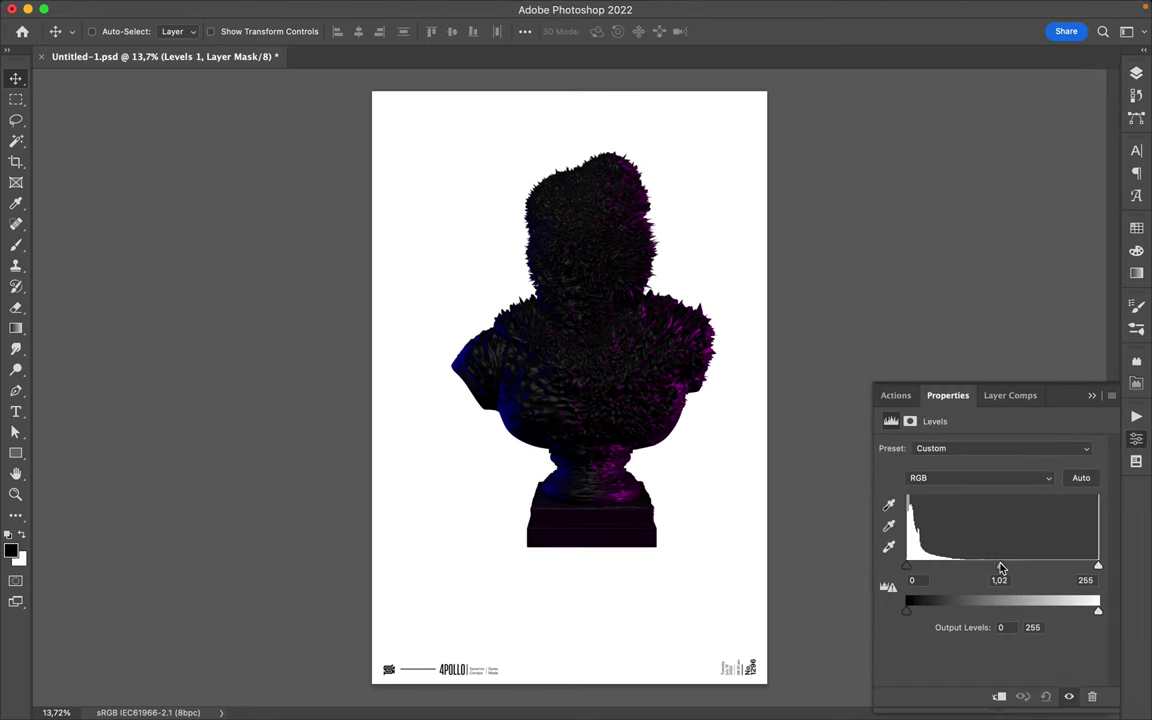
pyautogui.moveTo(1003, 566); pyautogui.dragTo(960, 567)
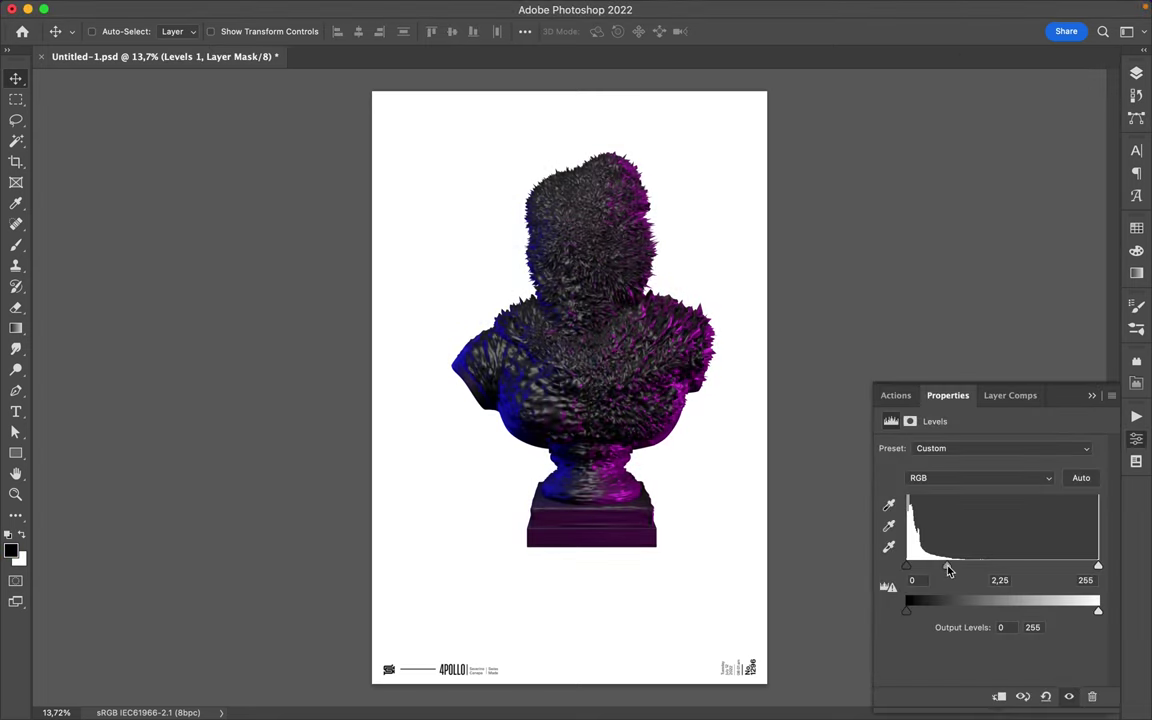
pyautogui.click(1136, 76)
pyautogui.click(1028, 676)
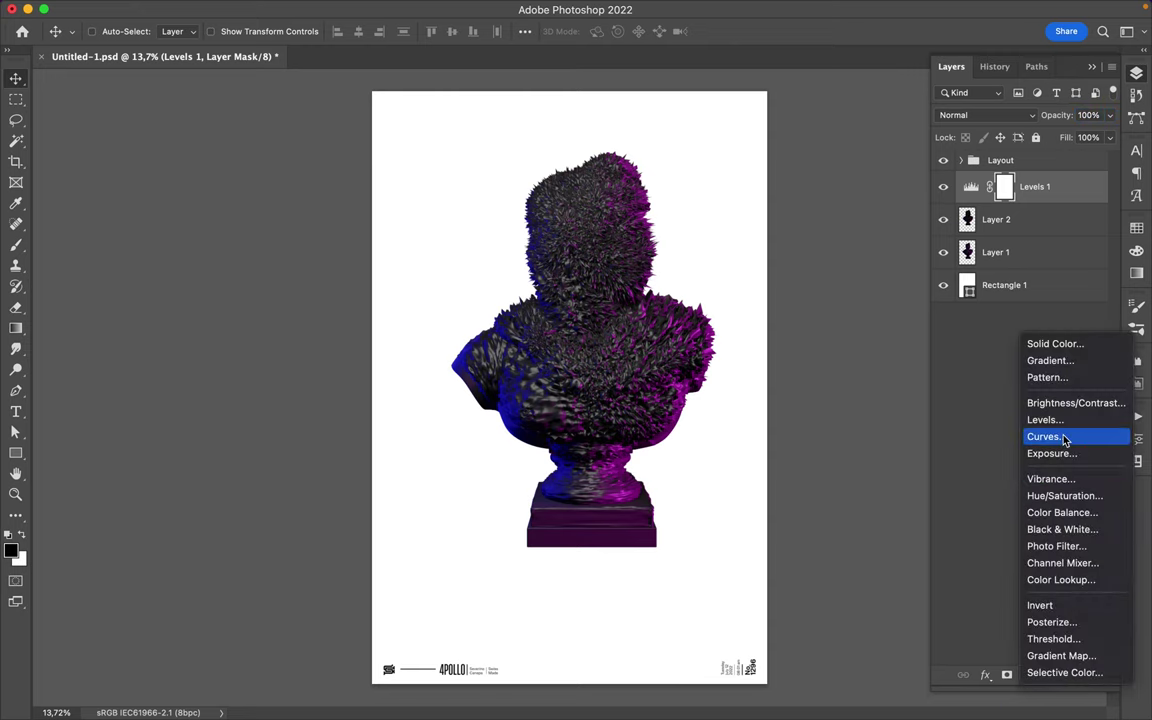
pyautogui.click(766, 110)
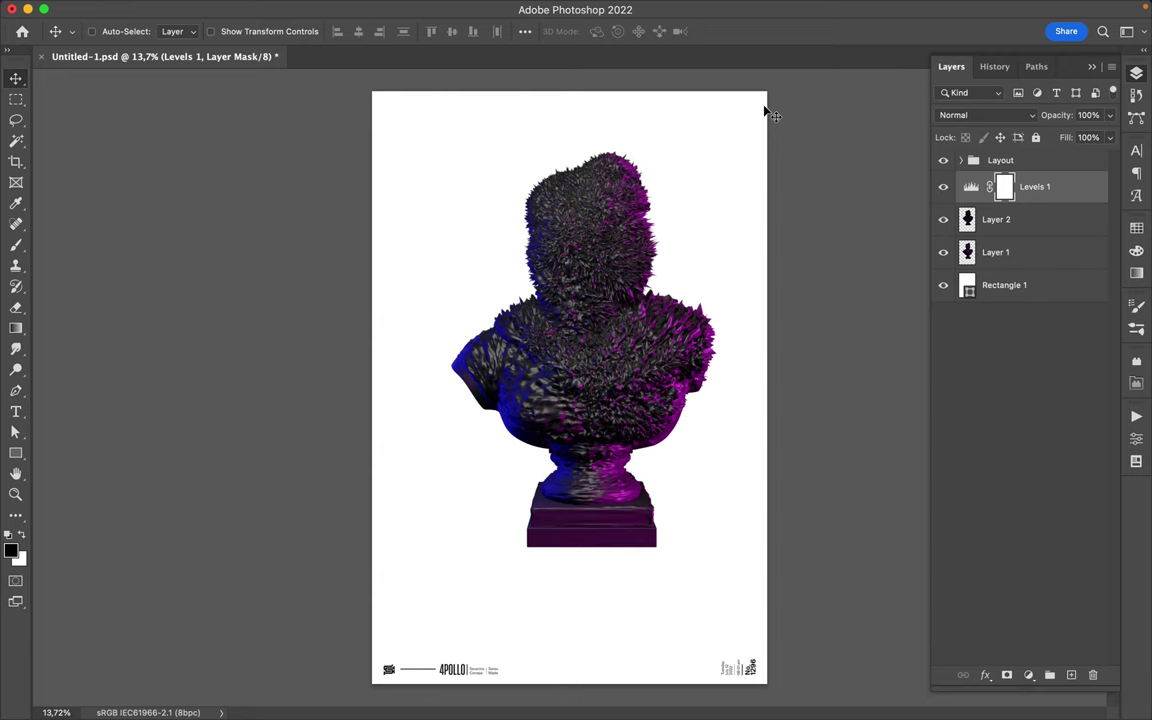
# Step: Add a Hue/Saturation layer shifting hue toward magenta, plus a Color Balance layer
pyautogui.click(1028, 675)
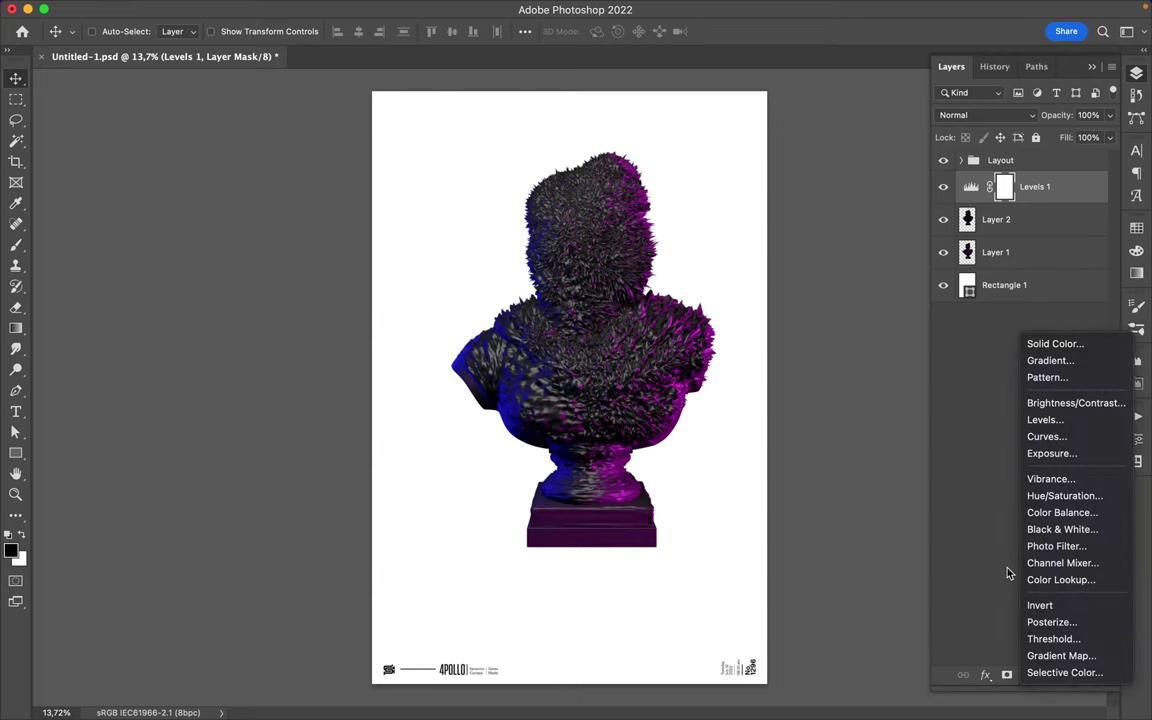
pyautogui.click(1064, 495)
pyautogui.moveTo(959, 510); pyautogui.dragTo(1047, 512)
pyautogui.click(1136, 73)
pyautogui.click(1028, 675)
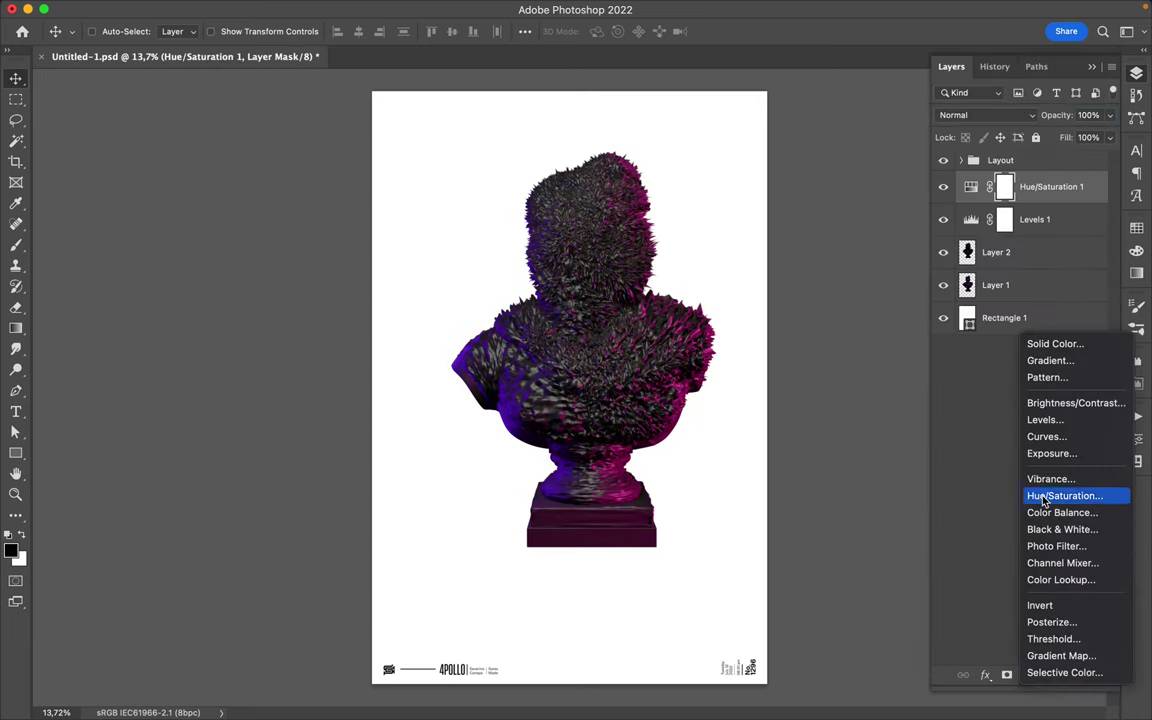
pyautogui.click(1043, 515)
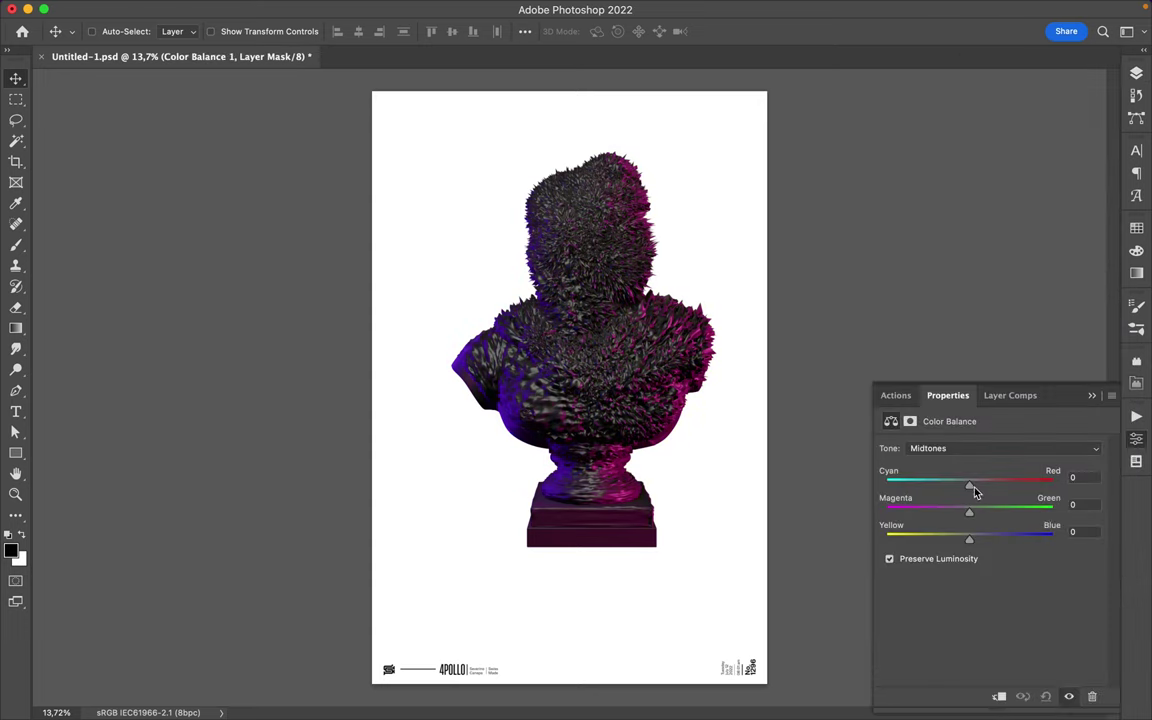
# Step: Balance midtones toward cyan, highlights toward red and green, and shift the shadows
pyautogui.moveTo(1010, 490)
pyautogui.mouseDown()
pyautogui.moveTo(914, 489)
pyautogui.moveTo(997, 512)
pyautogui.moveTo(987, 540)
pyautogui.mouseUp()
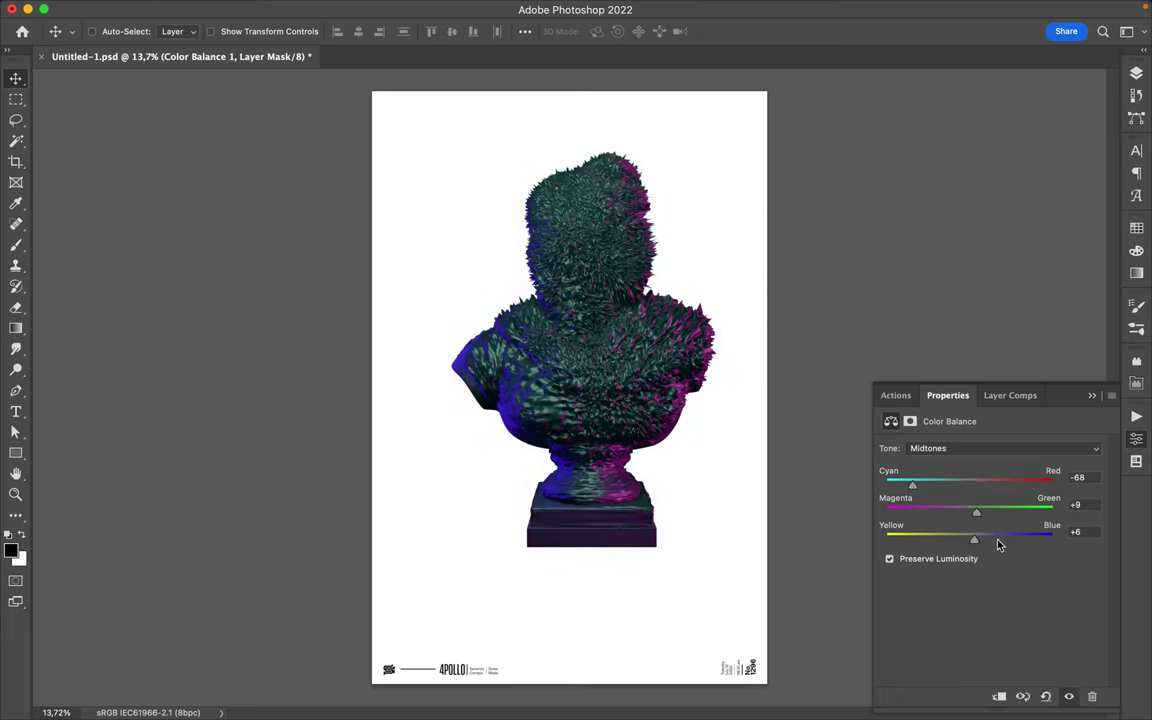
pyautogui.click(977, 448)
pyautogui.moveTo(940, 490); pyautogui.dragTo(1015, 487)
pyautogui.moveTo(940, 518)
pyautogui.mouseDown()
pyautogui.moveTo(996, 520)
pyautogui.moveTo(979, 540)
pyautogui.mouseUp()
pyautogui.click(1000, 448)
pyautogui.click(935, 414)
pyautogui.moveTo(972, 488)
pyautogui.mouseDown()
pyautogui.moveTo(1000, 486)
pyautogui.moveTo(947, 490)
pyautogui.moveTo(993, 488)
pyautogui.moveTo(944, 517)
pyautogui.moveTo(983, 518)
pyautogui.moveTo(960, 516)
pyautogui.mouseUp()
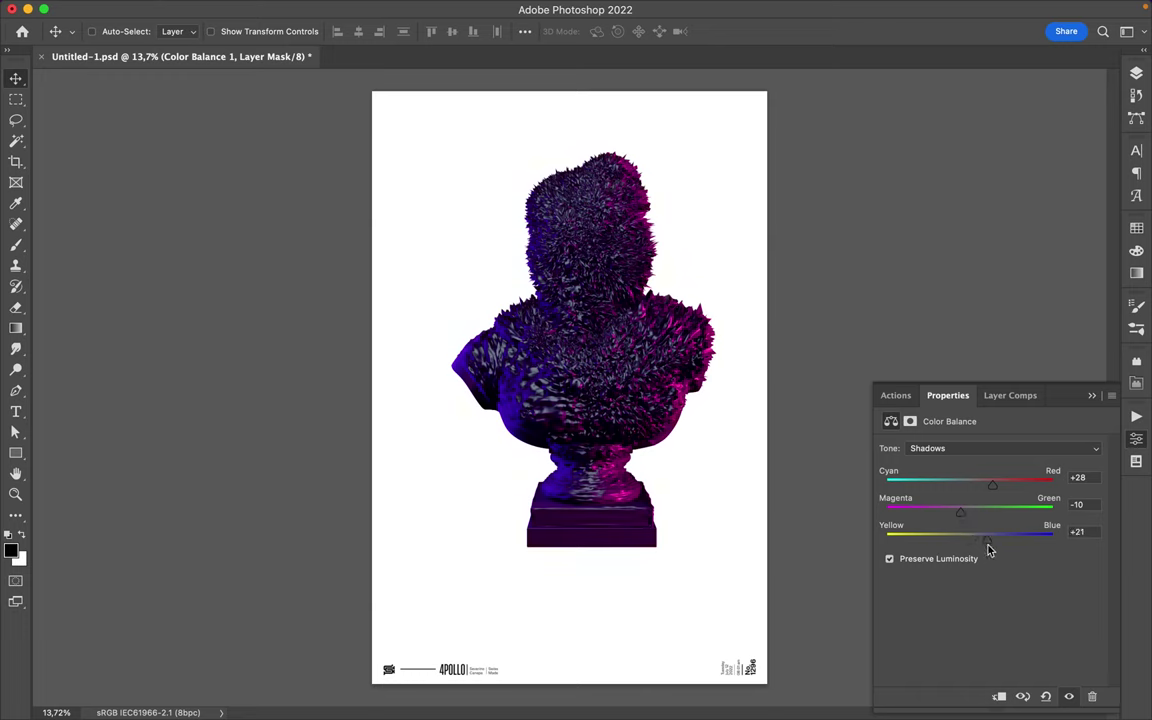
# Step: Alt-drag copies of the three adjustment layers below Layer 2, selecting them with Layer 1
pyautogui.click(1137, 75)
pyautogui.keyDown('shift'); pyautogui.click(1052, 252); pyautogui.keyUp('shift')
pyautogui.moveTo(1046, 256); pyautogui.dragTo(1041, 305)
pyautogui.keyDown('shift'); pyautogui.click(1040, 419); pyautogui.keyUp('shift')
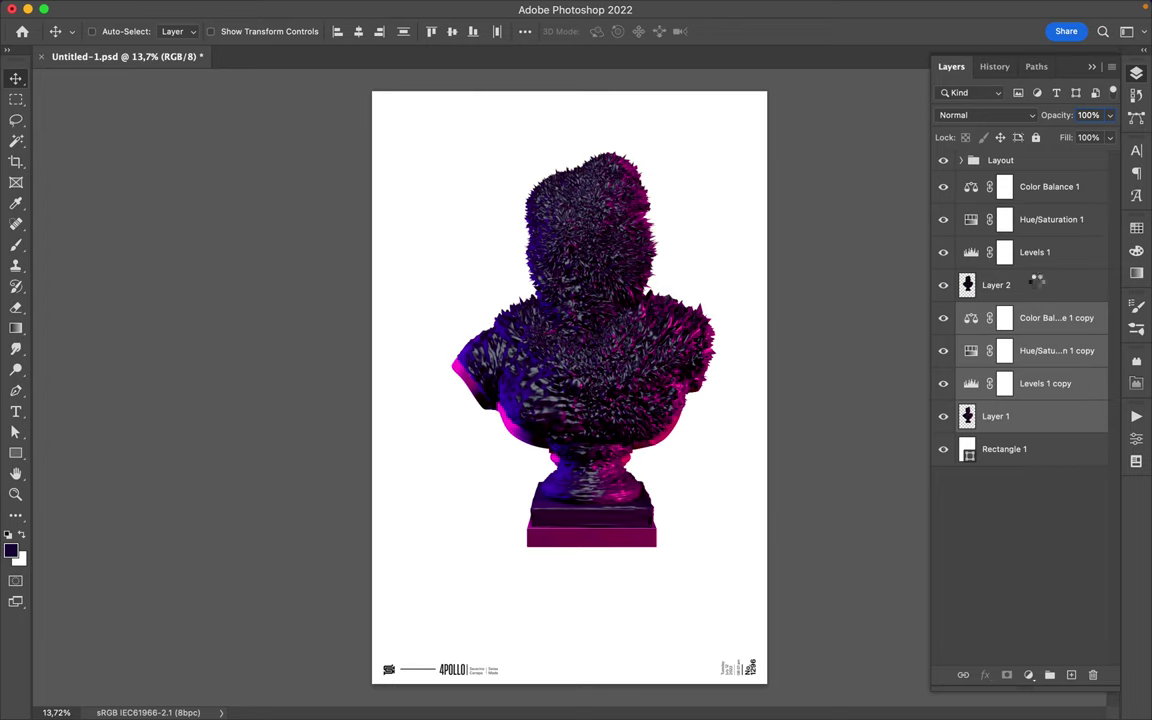
# Step: Merge Layer 2 with its three adjustments and shift the spiky bust left and down
pyautogui.click(1038, 287)
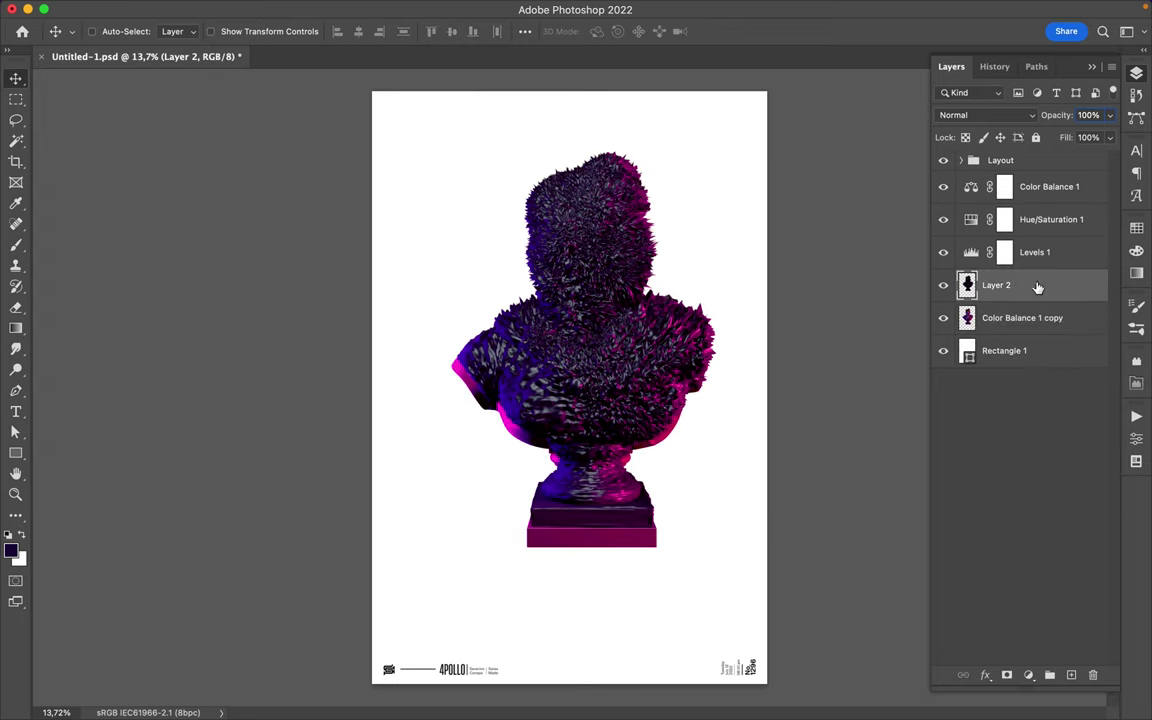
pyautogui.keyDown('shift'); pyautogui.click(1041, 199); pyautogui.keyUp('shift')
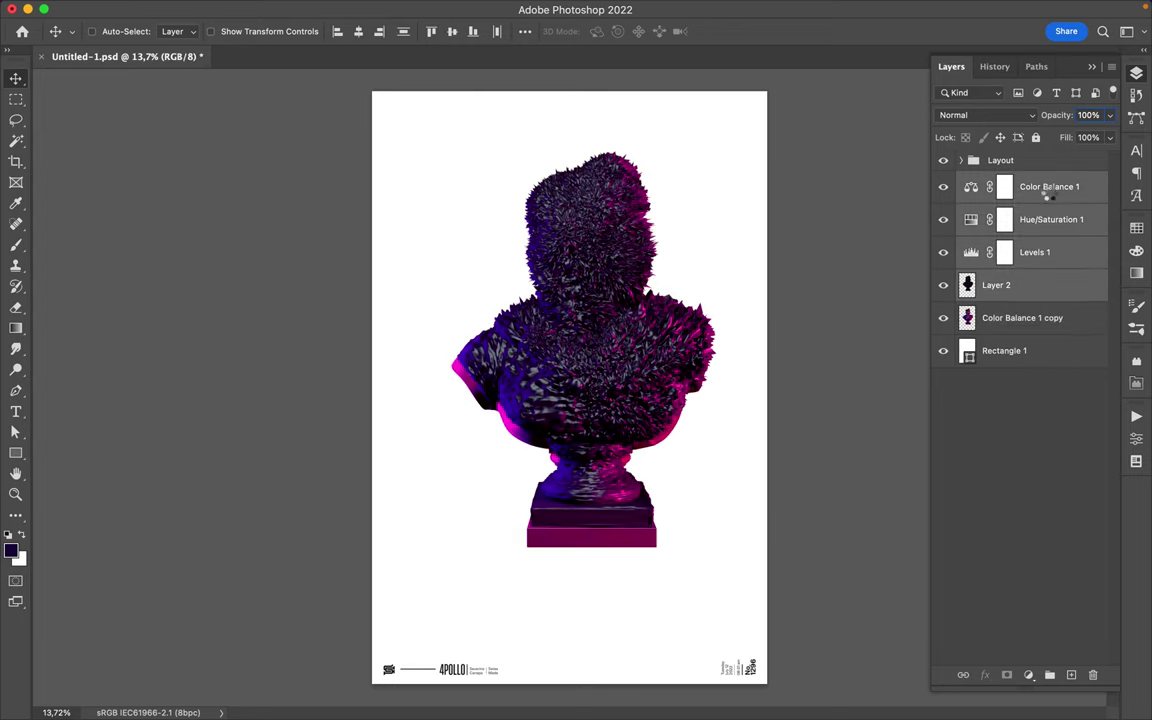
pyautogui.hotkey('ctrl', 'e')
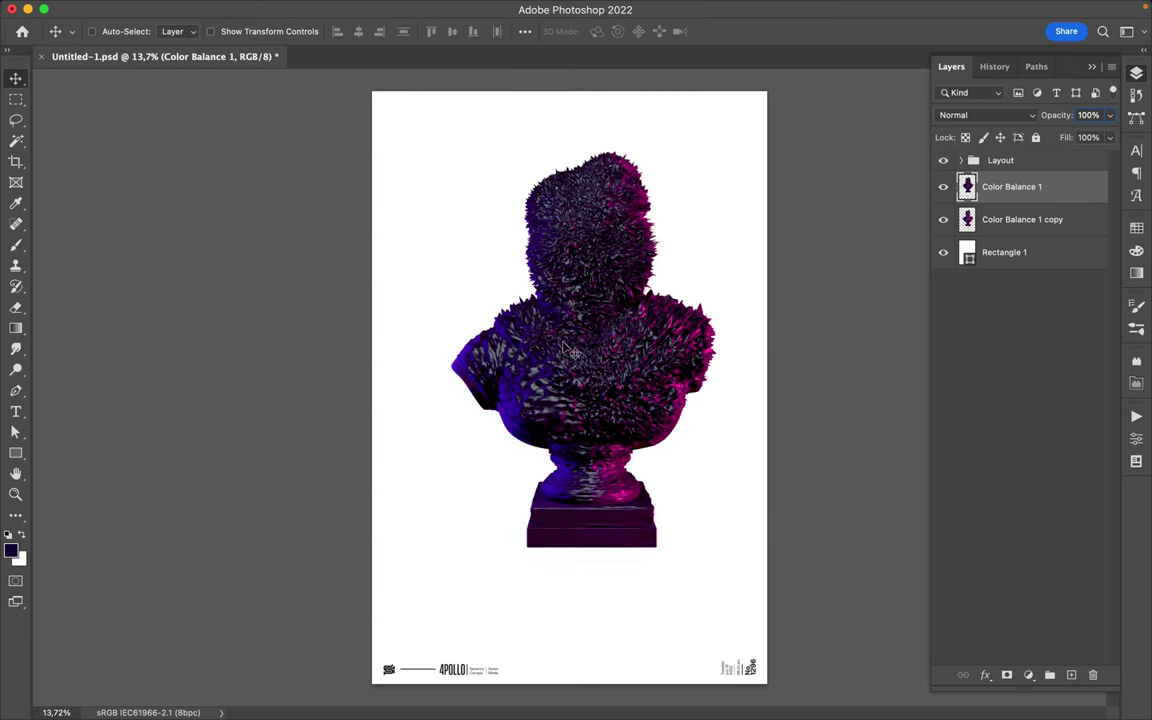
pyautogui.moveTo(564, 349); pyautogui.dragTo(551, 362)
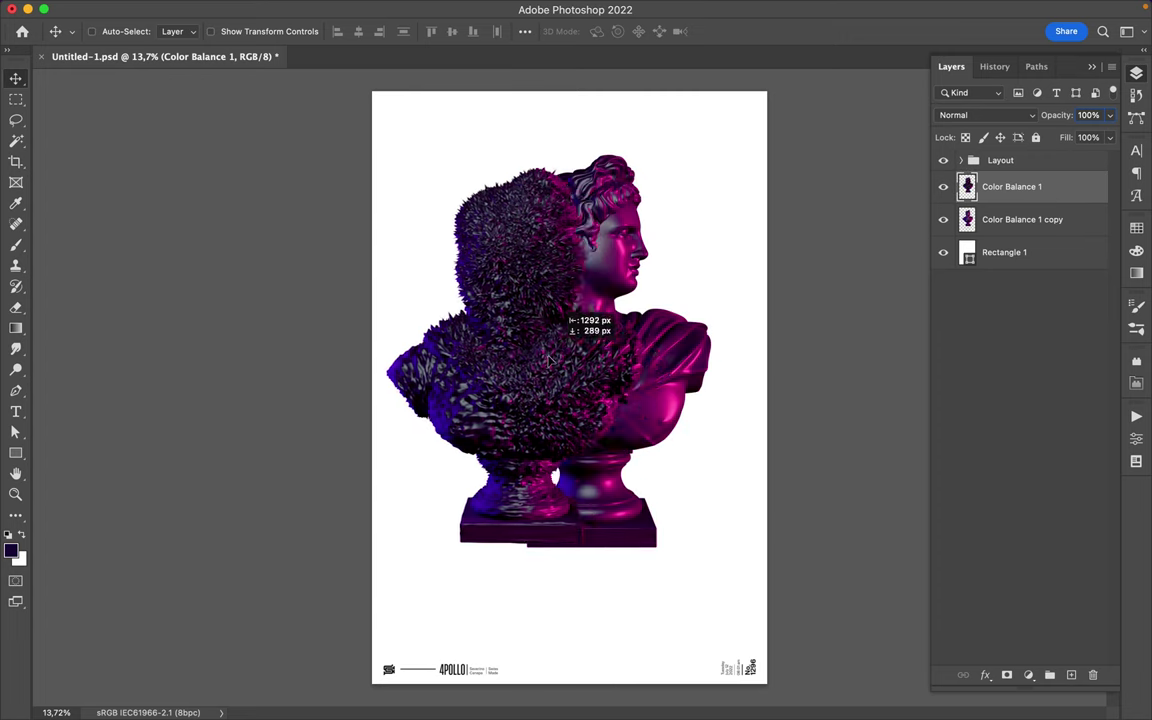
pyautogui.rightClick(16, 100)
pyautogui.click(90, 111)
# Step: Copy a circular spiky-head piece to Layer 1 below the smooth bust, hiding the spiky bust
pyautogui.moveTo(548, 290)
pyautogui.mouseDown()
pyautogui.moveTo(563, 330)
pyautogui.moveTo(650, 383)
pyautogui.mouseUp()
pyautogui.hotkey('ctrl', 'j')
pyautogui.moveTo(552, 200); pyautogui.dragTo(545, 200)
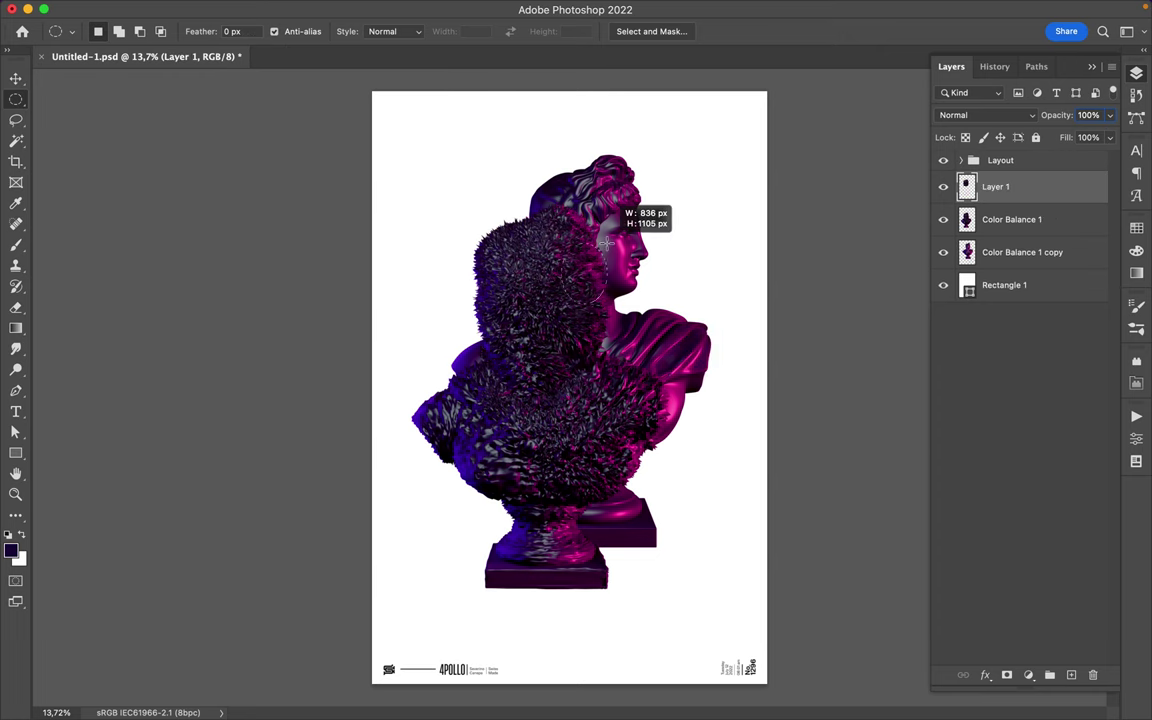
pyautogui.press('v')
pyautogui.moveTo(600, 322); pyautogui.dragTo(628, 222)
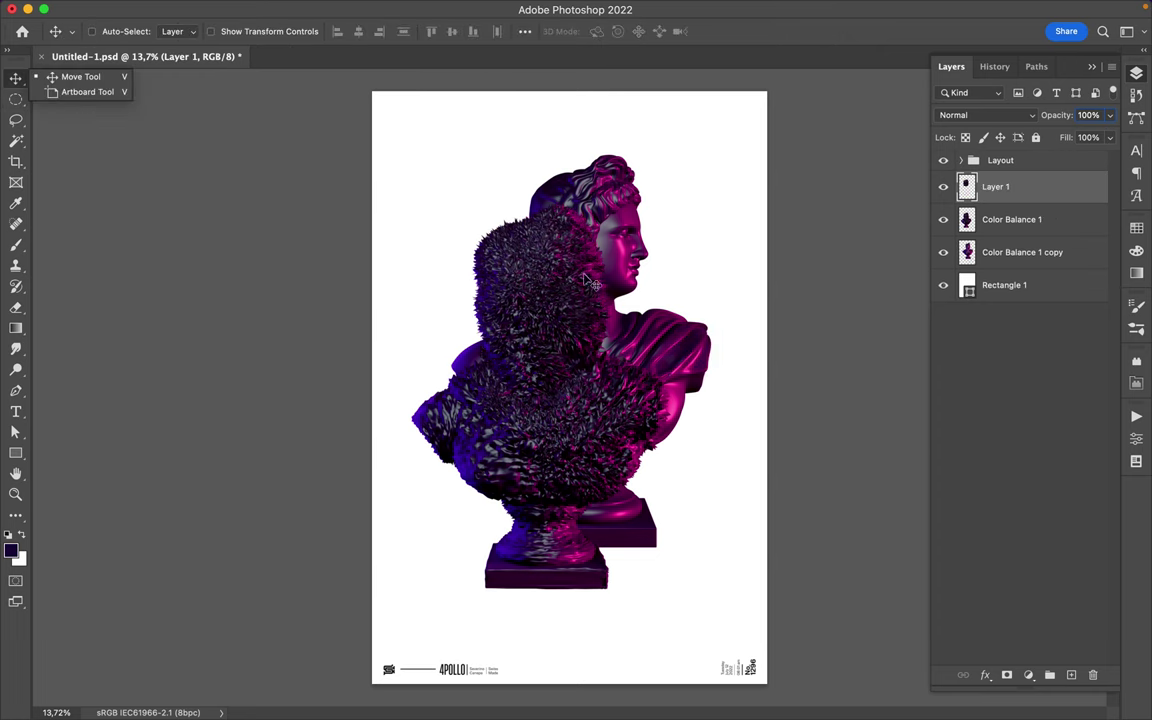
pyautogui.moveTo(995, 187); pyautogui.dragTo(995, 268)
pyautogui.click(944, 188)
pyautogui.moveTo(552, 172); pyautogui.dragTo(533, 162)
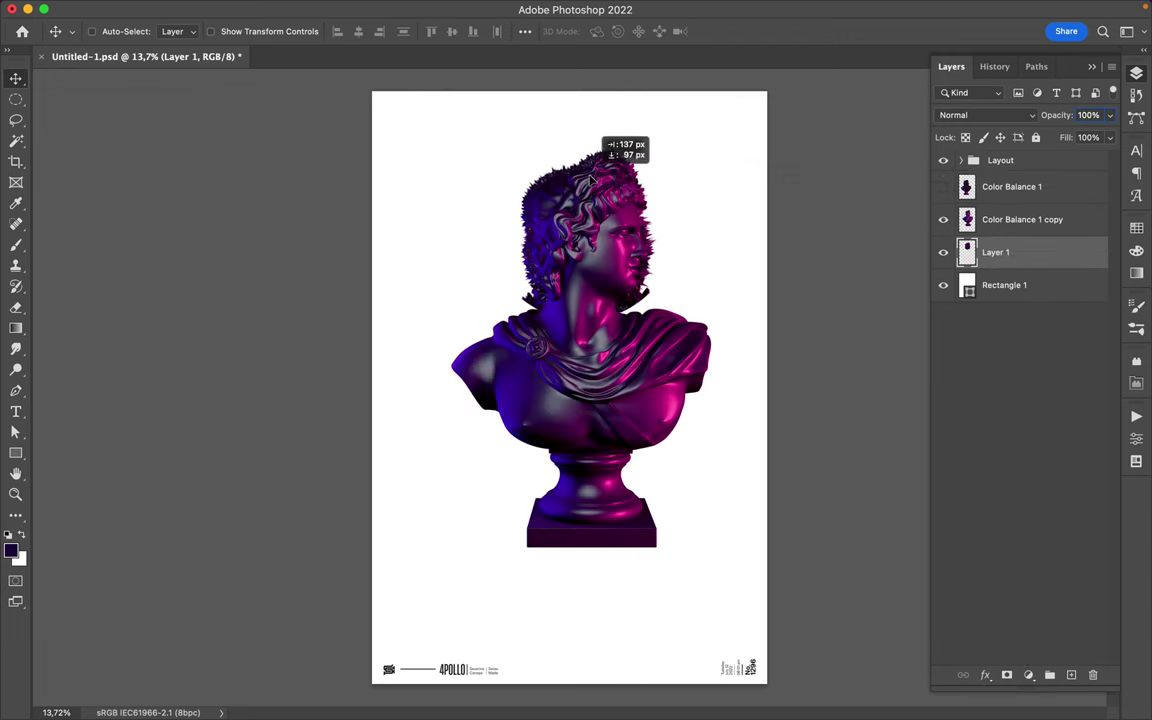
# Step: Scale the head piece proportionally to 120% and add a new layer above the smooth bust
pyautogui.hotkey('ctrl', 't')
pyautogui.click(346, 38)
pyautogui.doubleClick(308, 31)
pyautogui.write('120')
pyautogui.press('Return')
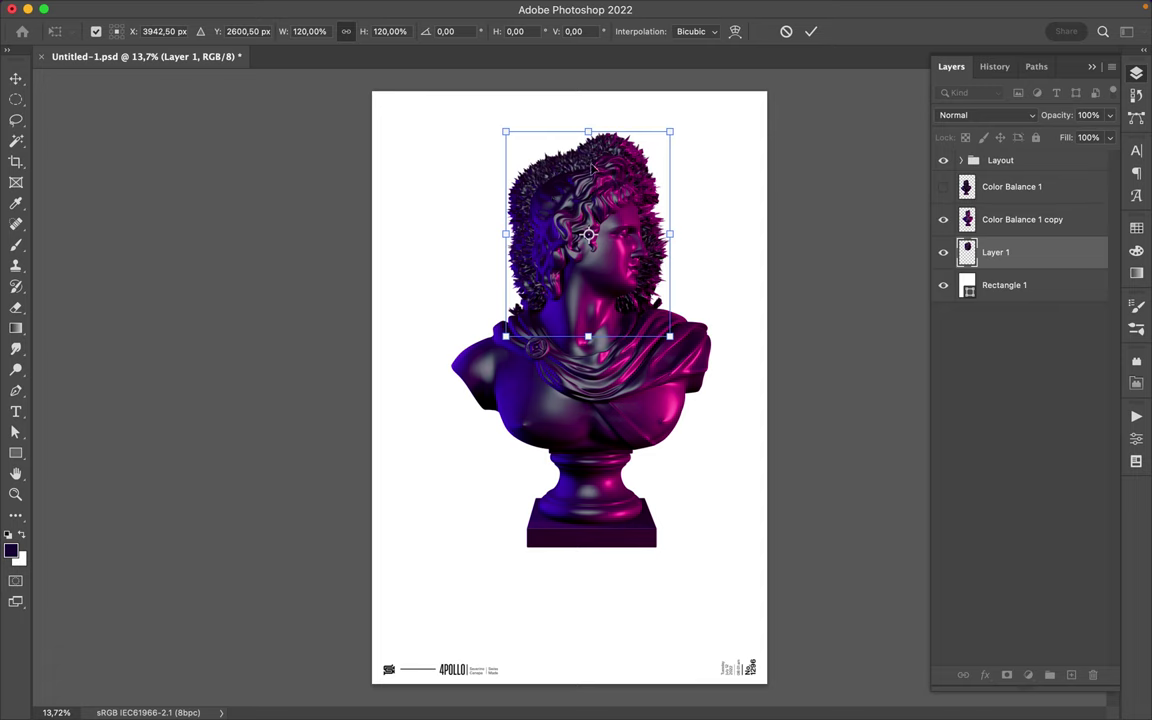
pyautogui.moveTo(592, 169); pyautogui.dragTo(595, 176)
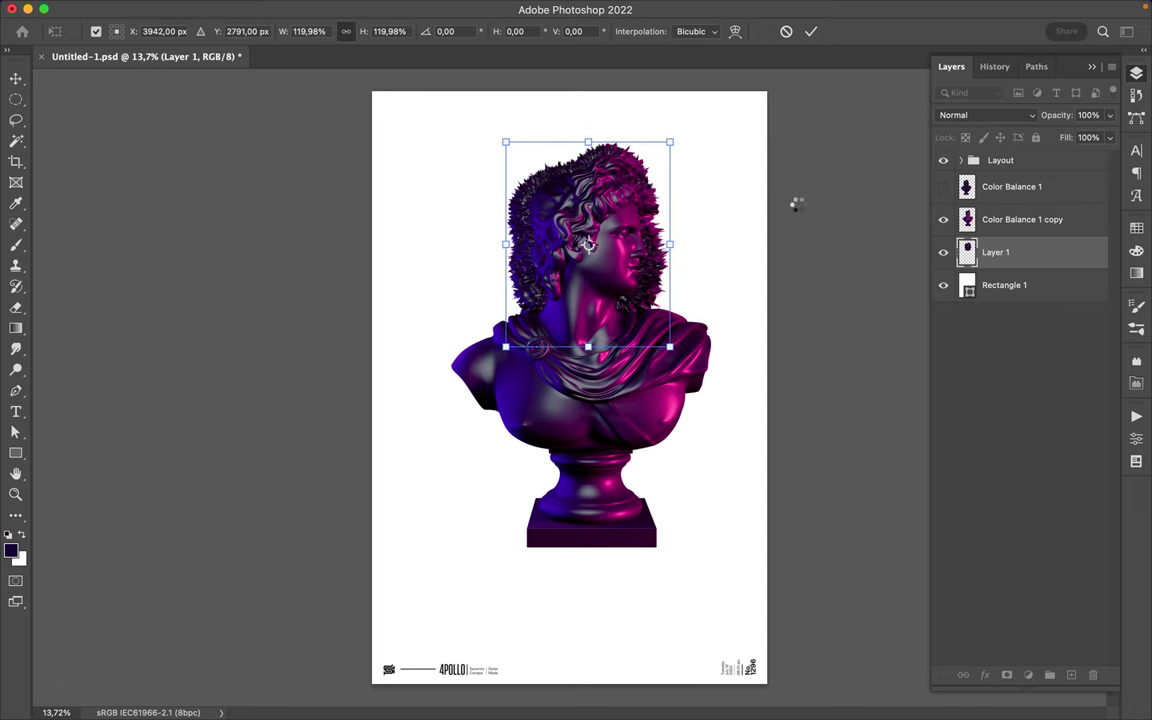
pyautogui.press('Return')
pyautogui.hotkey('alt', ']')
pyautogui.click(1071, 675)
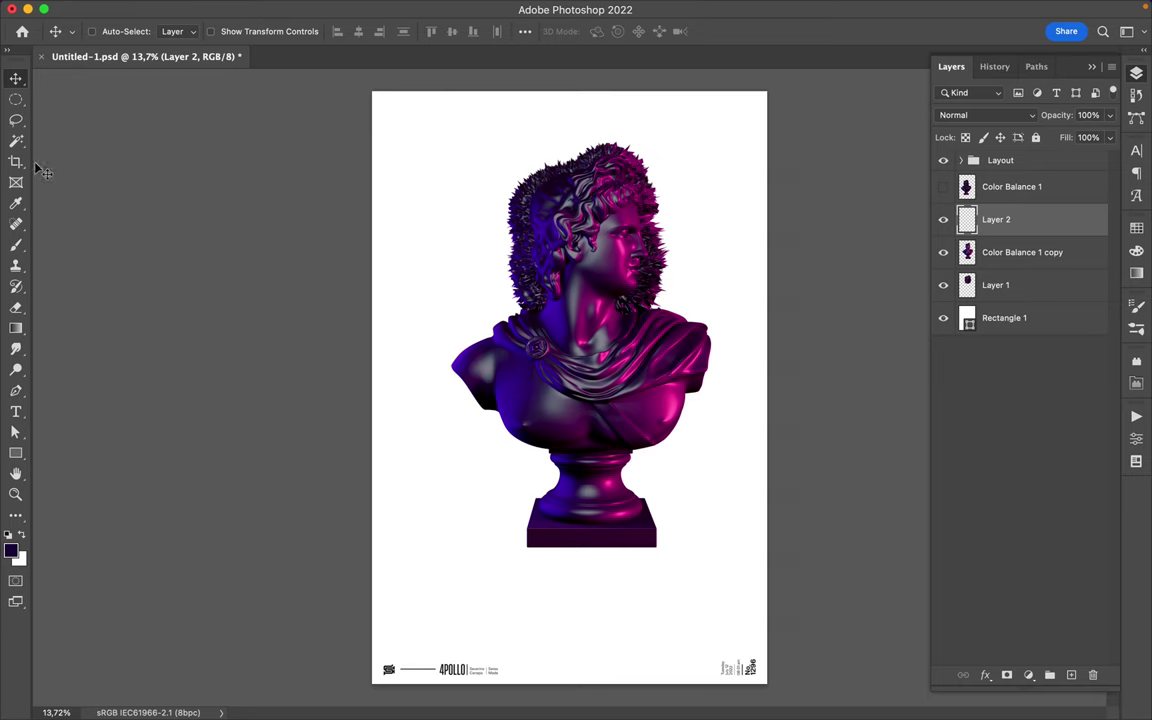
pyautogui.click(16, 206)
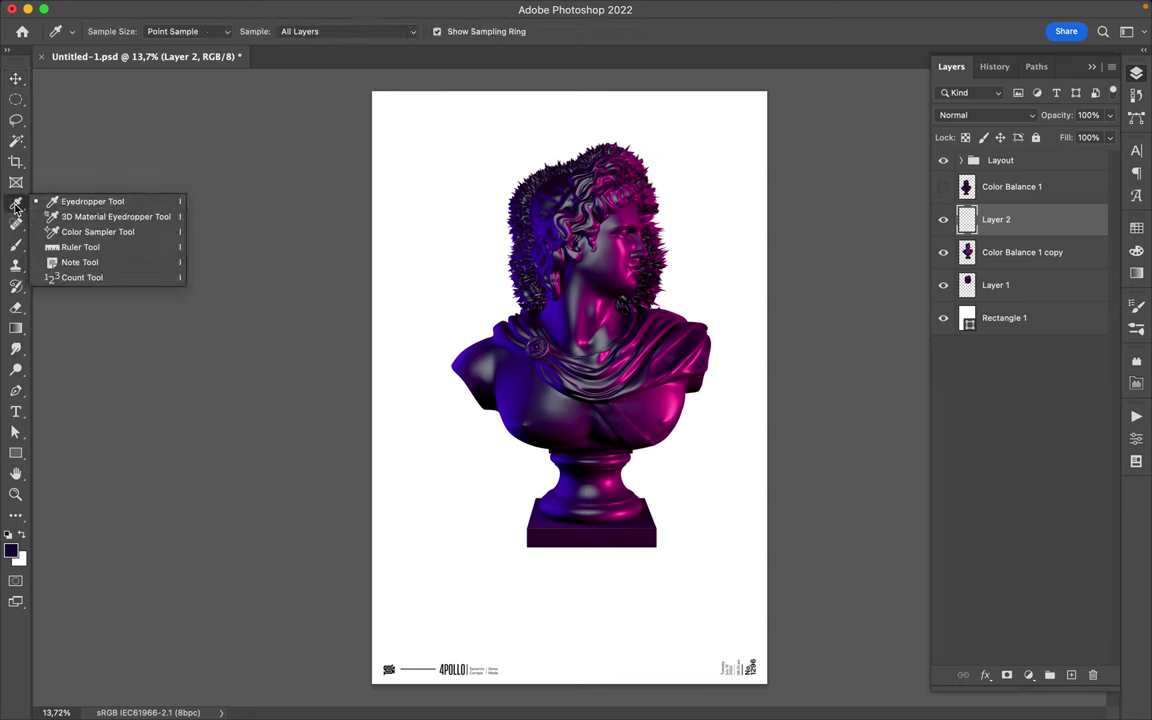
pyautogui.click(545, 315)
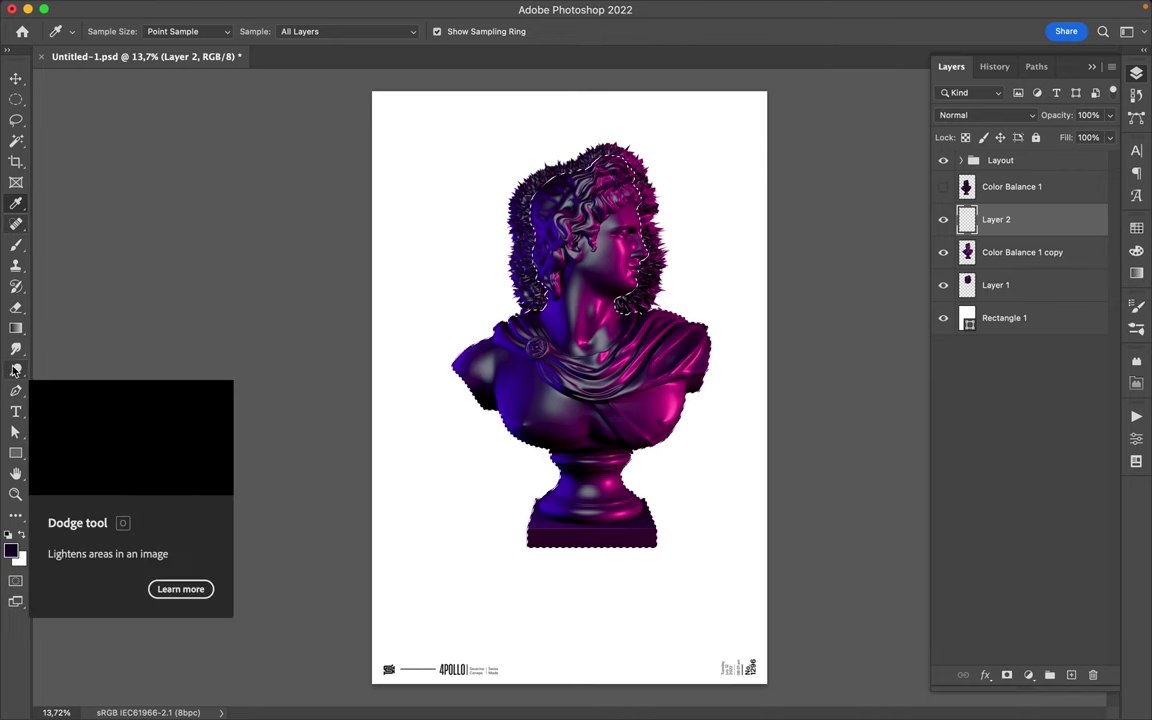
pyautogui.click(16, 246)
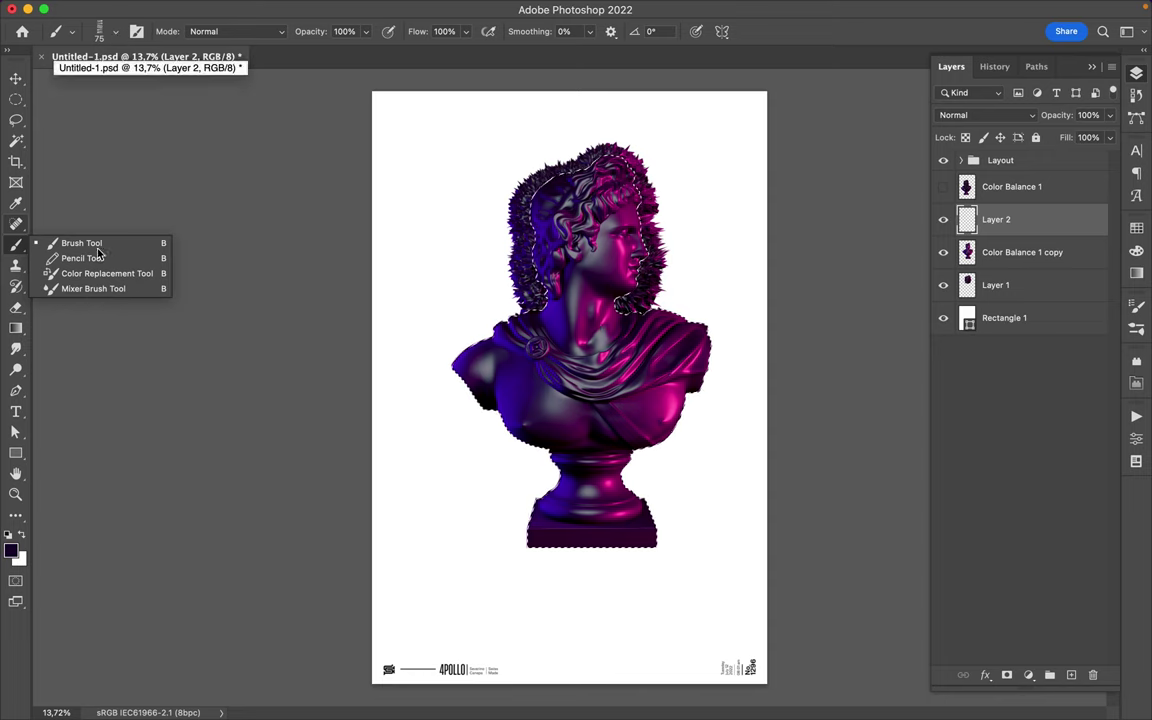
pyautogui.click(62, 243)
pyautogui.click(106, 31)
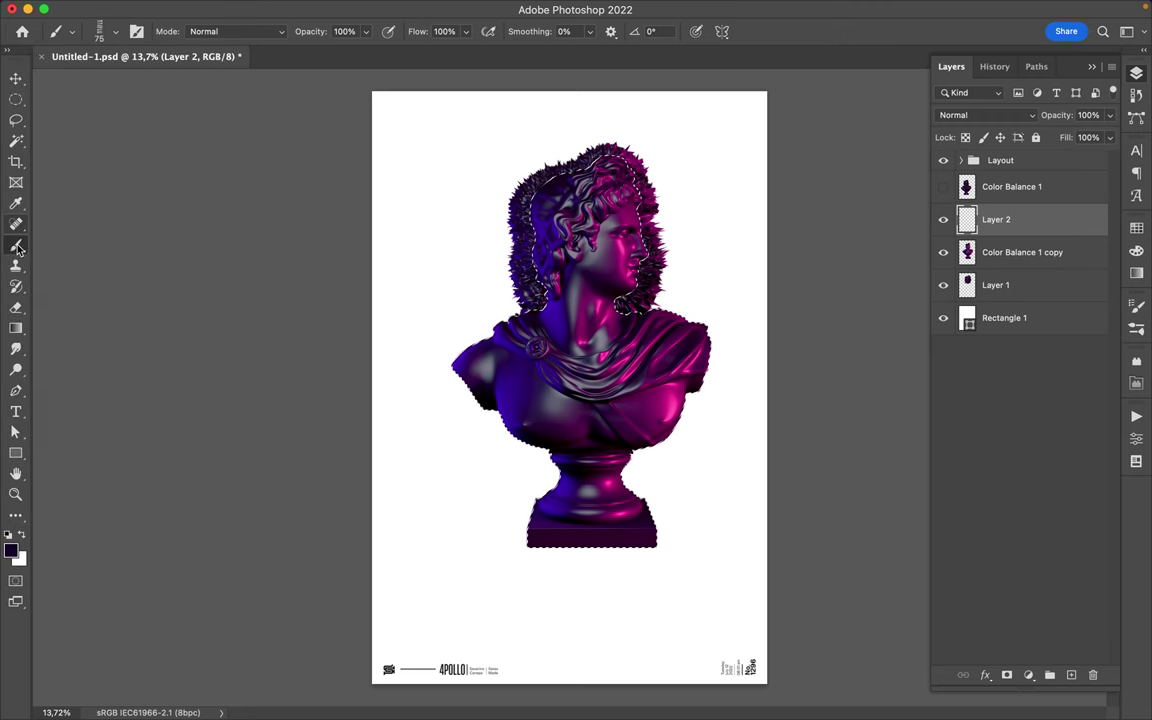
pyautogui.press('Return')
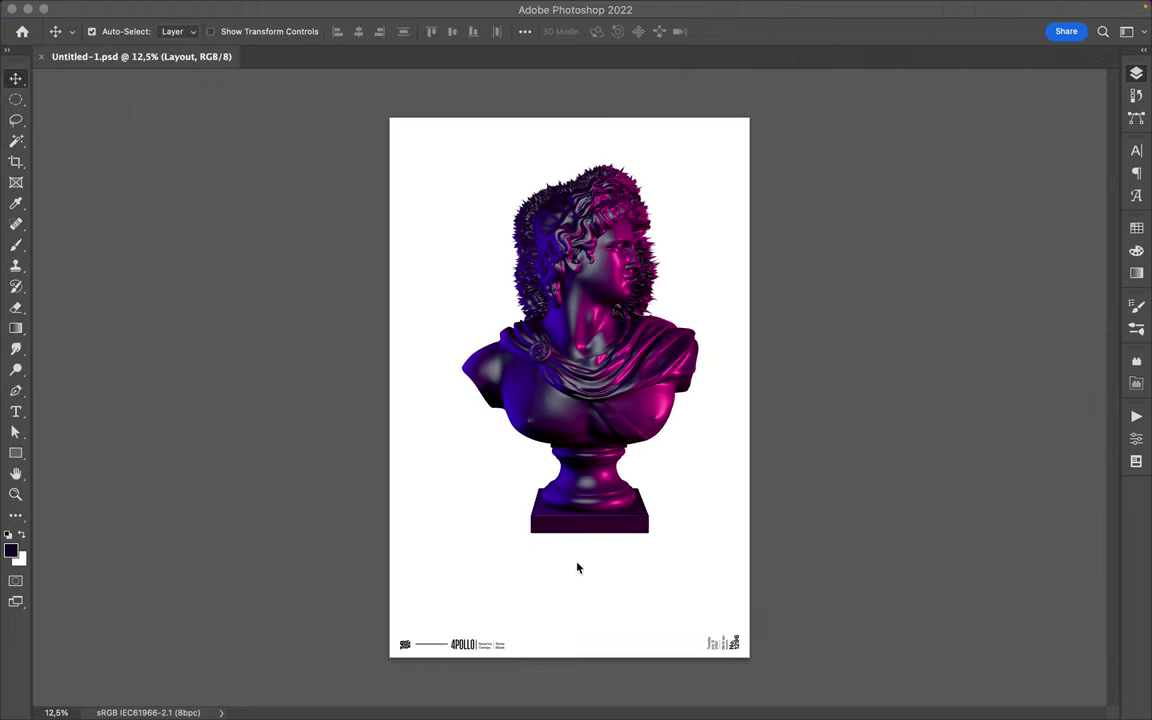
# Step: Sample pink and dark blue colours from the bust with the Eyedropper
pyautogui.click(1003, 318)
pyautogui.press('i')
pyautogui.click(580, 370)
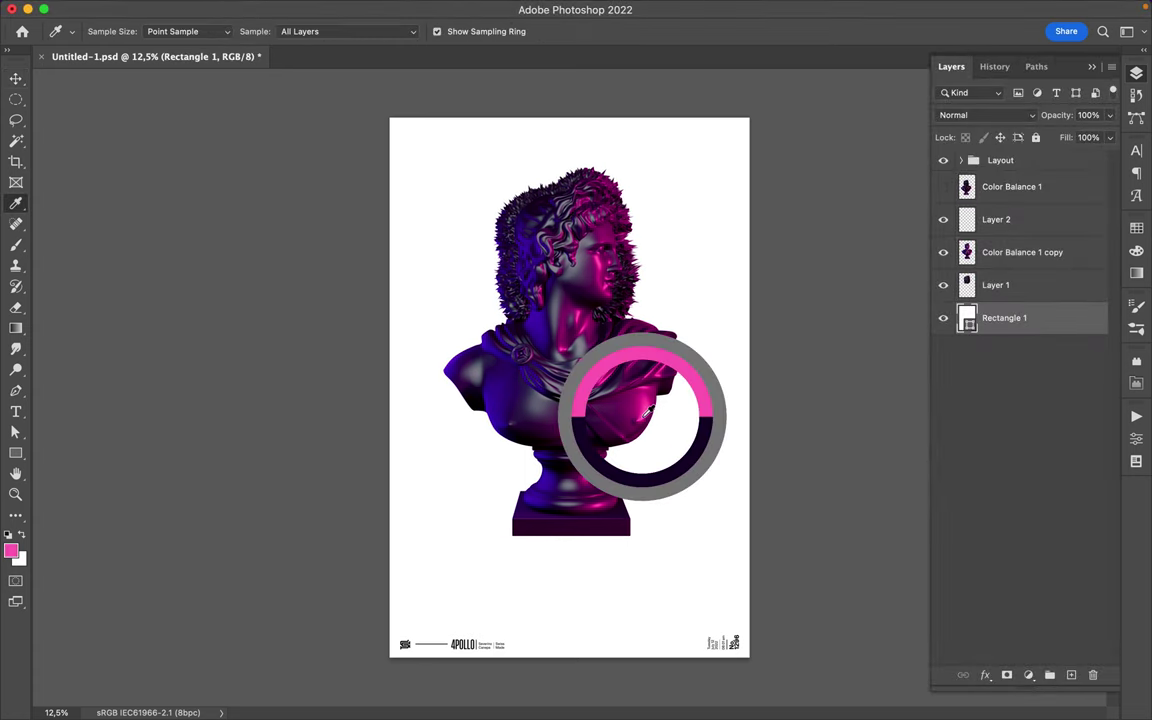
pyautogui.click(537, 318)
pyautogui.moveTo(539, 318); pyautogui.dragTo(538, 278)
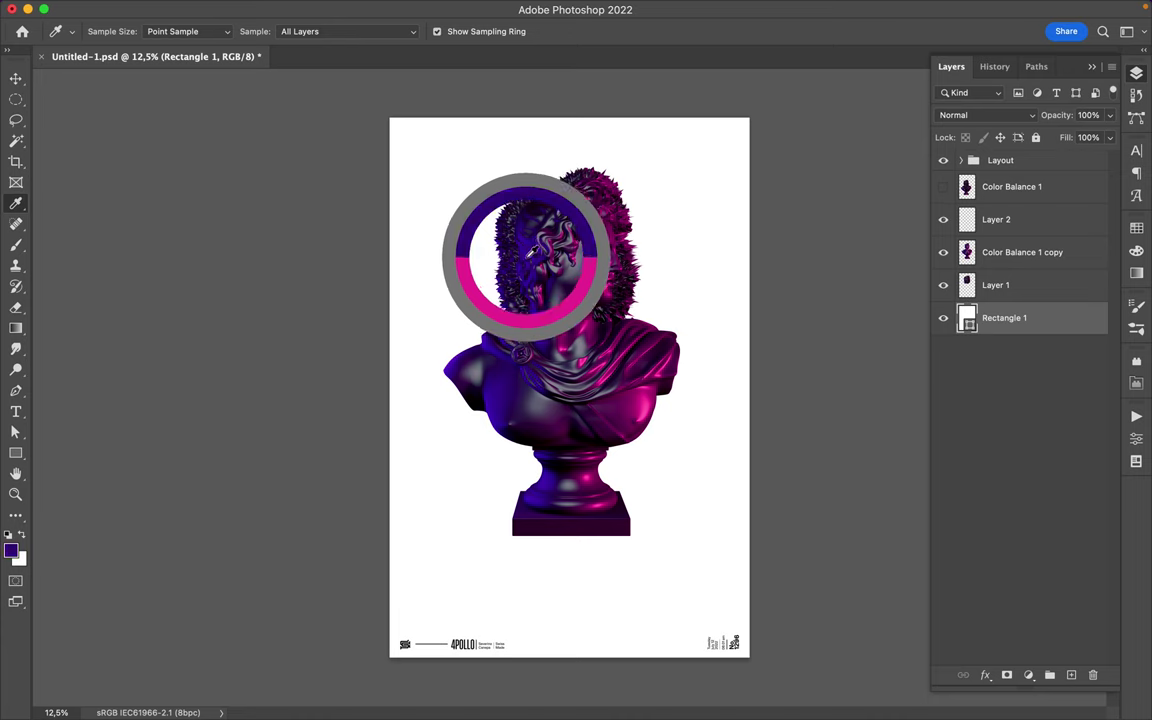
pyautogui.moveTo(533, 279); pyautogui.dragTo(529, 278)
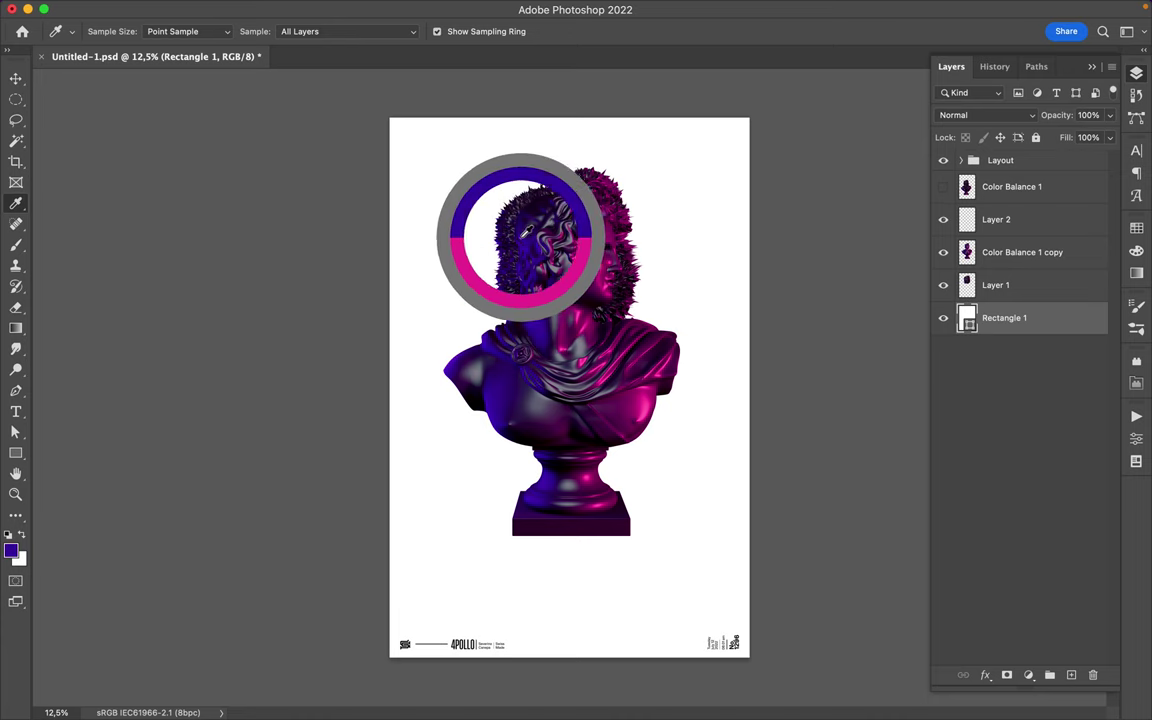
# Step: Give Rectangle 1 a horizontal magenta-to-deep-purple gradient fill at -179°
pyautogui.press('a')
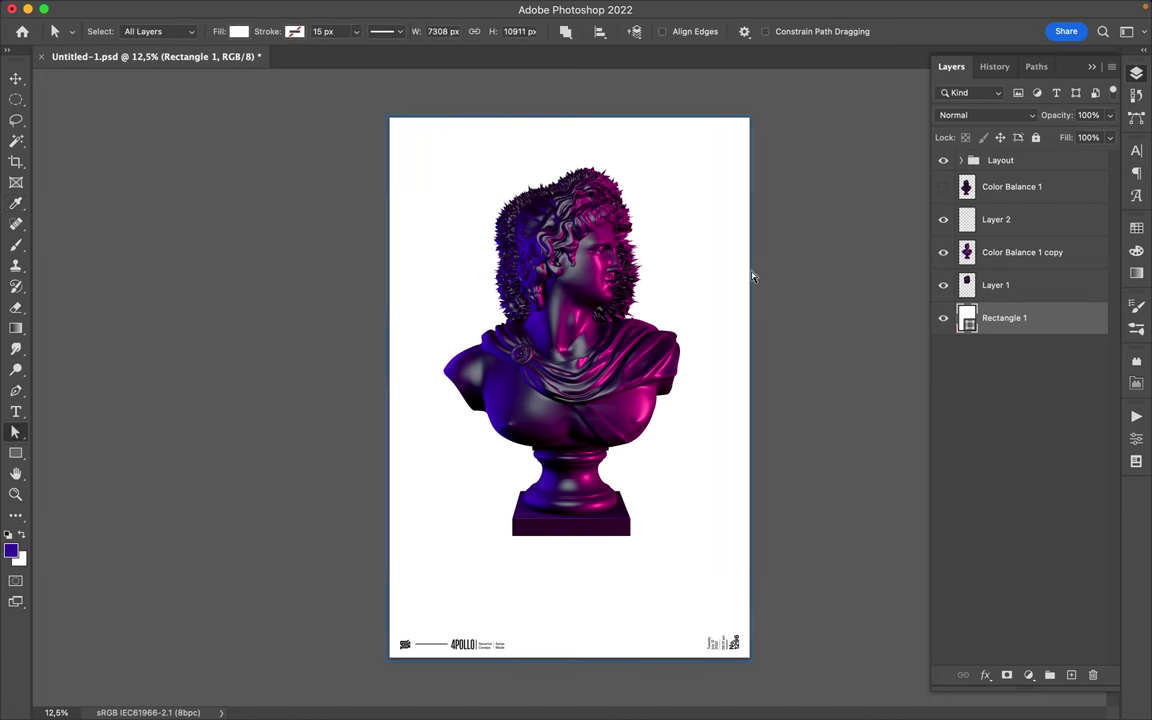
pyautogui.click(238, 31)
pyautogui.click(201, 62)
pyautogui.doubleClick(338, 245)
pyautogui.click(531, 285)
pyautogui.press('Return')
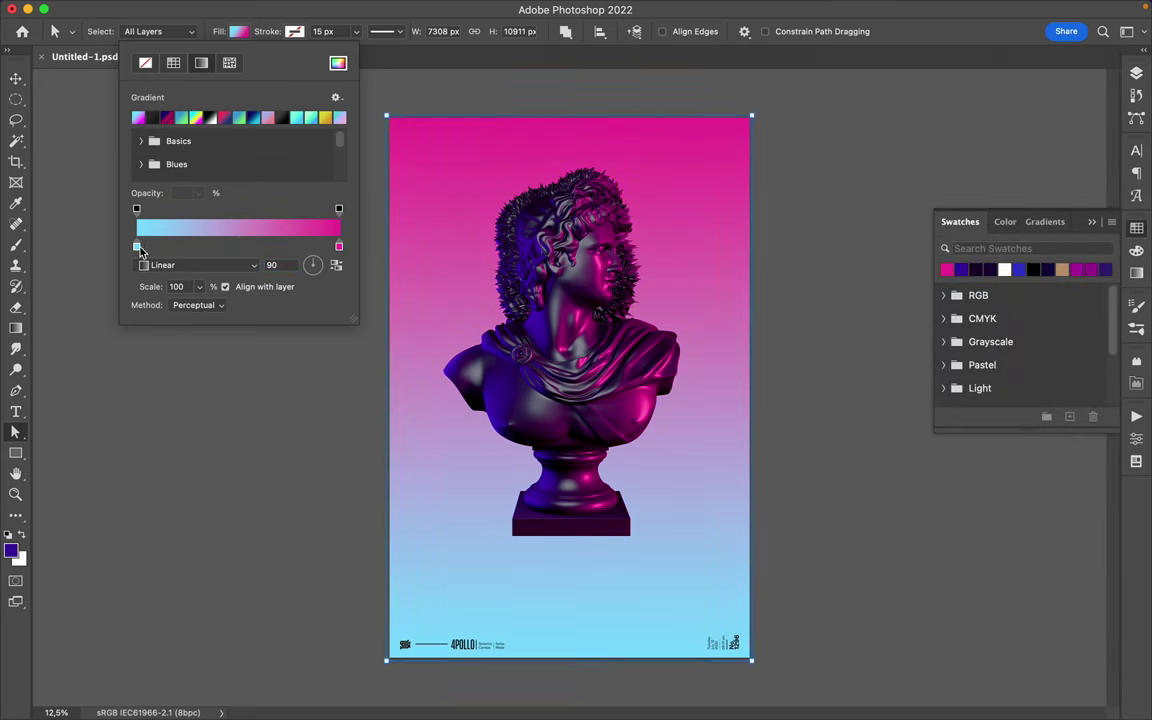
pyautogui.doubleClick(136, 245)
pyautogui.click(531, 285)
pyautogui.press('Return')
pyautogui.click(306, 268)
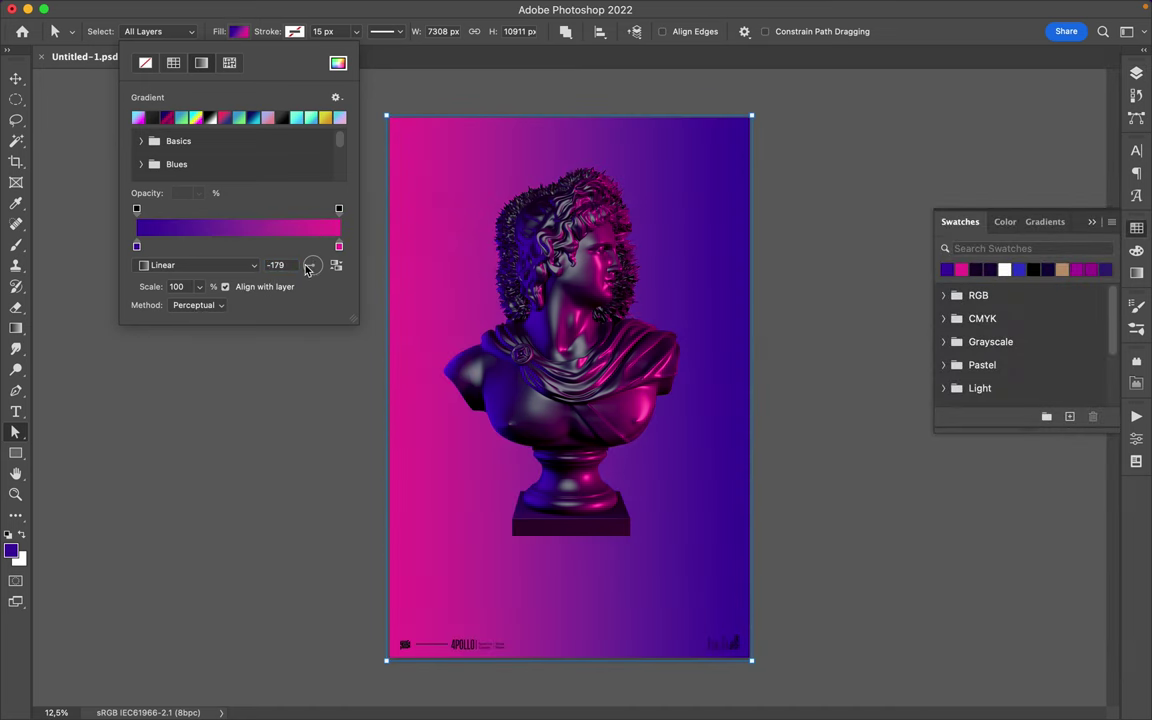
pyautogui.press('v')
# Step: Load the Color Balance 1 copy bust outline as a selection
pyautogui.click(1136, 78)
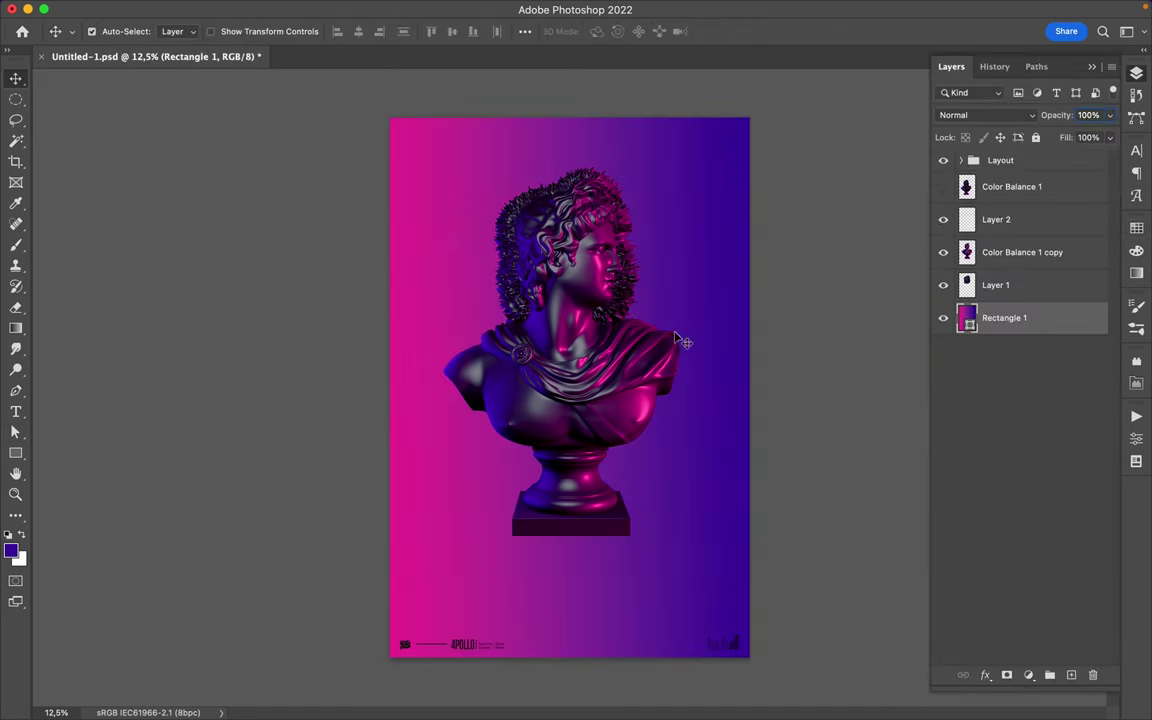
pyautogui.click(1010, 186)
pyautogui.keyDown('shift'); pyautogui.click(995, 285); pyautogui.keyUp('shift')
pyautogui.moveTo(603, 278); pyautogui.dragTo(603, 300)
# Step: Paint the selected bust near-black with a 2840 px Hard Round brush
pyautogui.click(681, 398)
pyautogui.keyDown('super'); pyautogui.click(967, 252); pyautogui.keyUp('super')
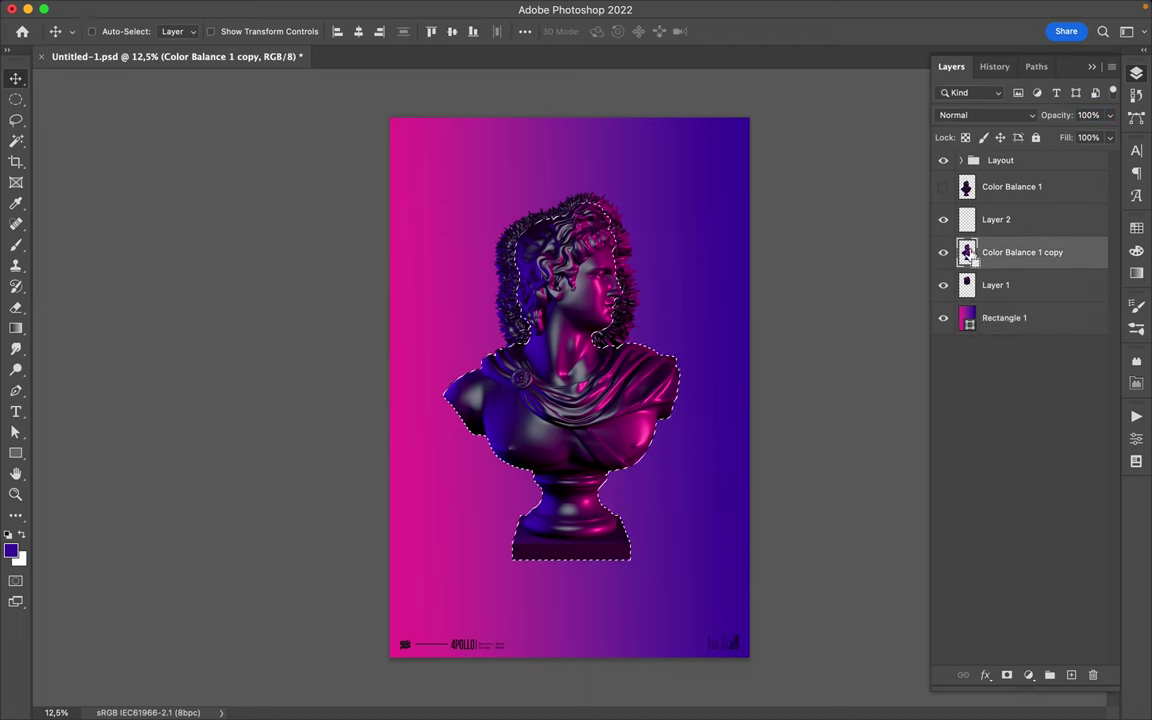
pyautogui.press('b')
pyautogui.rightClick(550, 232)
pyautogui.click(652, 475)
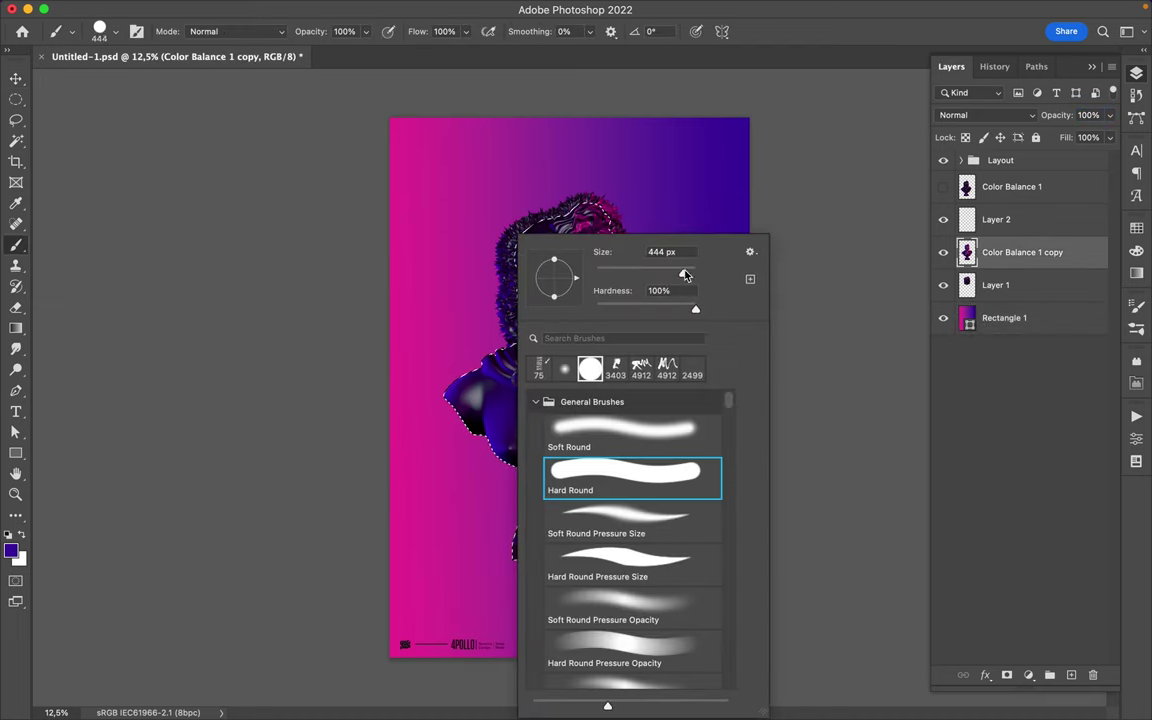
pyautogui.moveTo(685, 275); pyautogui.dragTo(705, 275)
pyautogui.moveTo(545, 193); pyautogui.dragTo(579, 514)
pyautogui.click(1136, 228)
pyautogui.moveTo(480, 400)
pyautogui.mouseDown()
pyautogui.moveTo(643, 540)
pyautogui.moveTo(488, 373)
pyautogui.moveTo(527, 257)
pyautogui.moveTo(520, 222)
pyautogui.mouseUp()
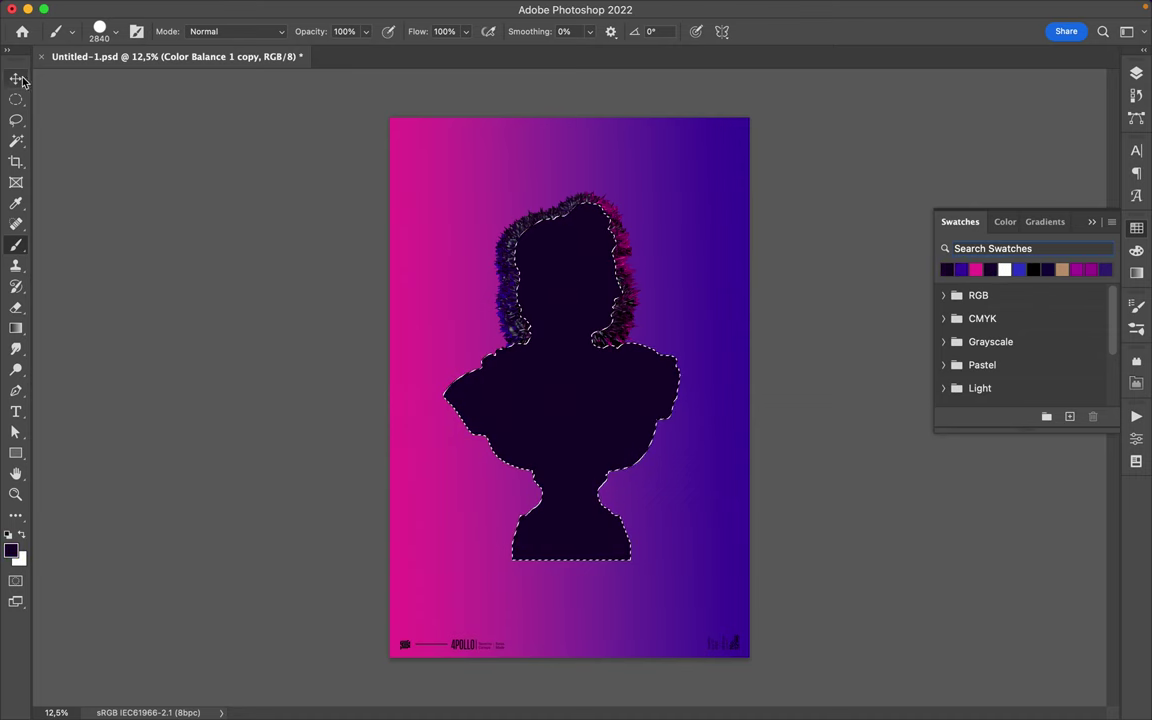
# Step: Undo that paint and instead paint the bust shape dark on Layer 2
pyautogui.click(17, 78)
pyautogui.press('m')
pyautogui.press('F7')
pyautogui.hotkey('ctrl', 'z')
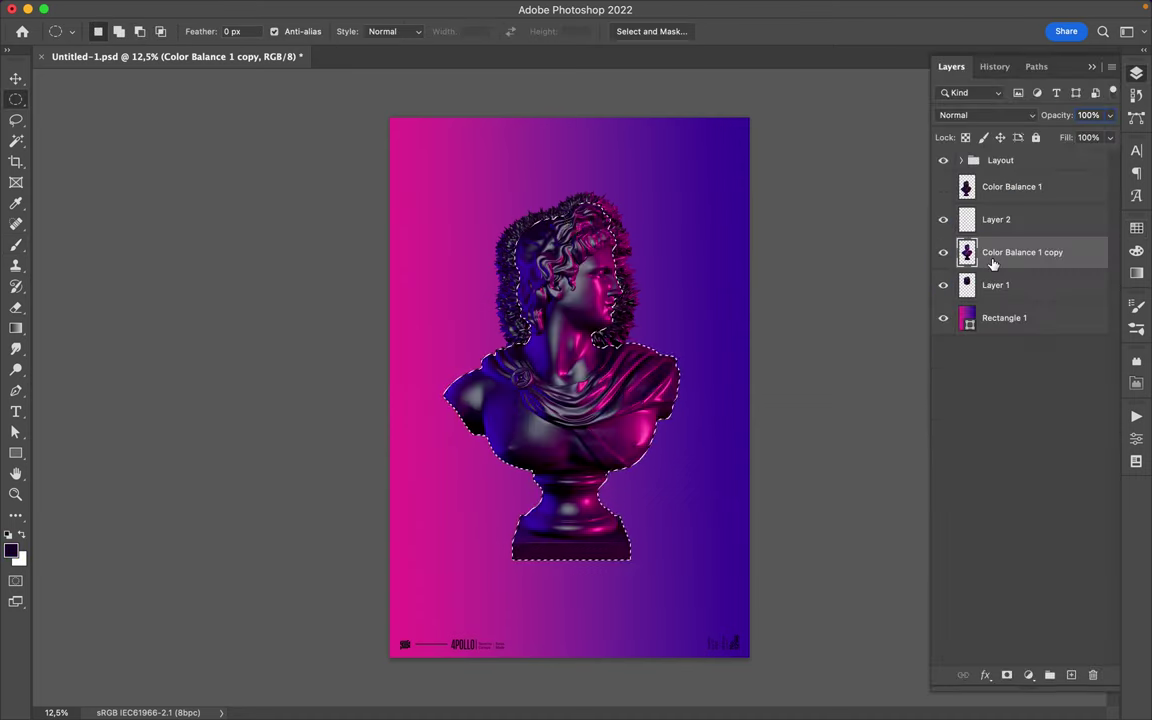
pyautogui.click(996, 219)
pyautogui.press('2')
pyautogui.press('b')
pyautogui.moveTo(484, 516)
pyautogui.mouseDown()
pyautogui.moveTo(689, 501)
pyautogui.moveTo(635, 386)
pyautogui.moveTo(552, 517)
pyautogui.mouseUp()
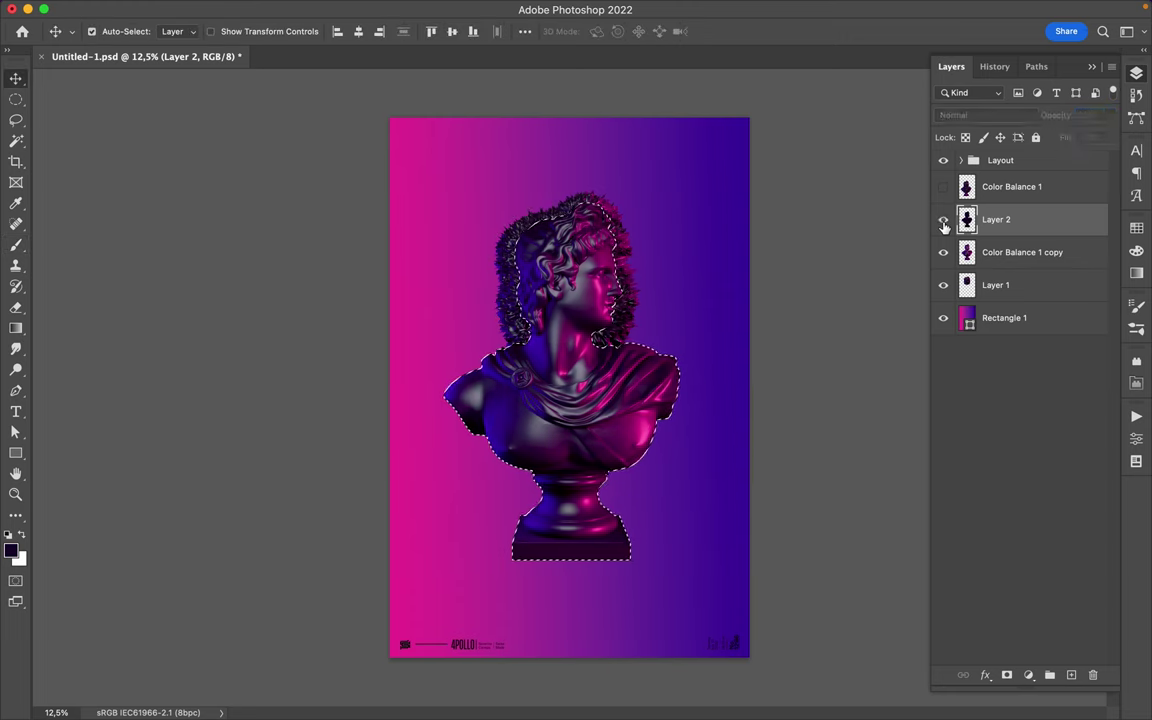
# Step: Switch to a Soft Round brush tip and clear the bust selection
pyautogui.rightClick(477, 360)
pyautogui.click(663, 424)
pyautogui.press('Return')
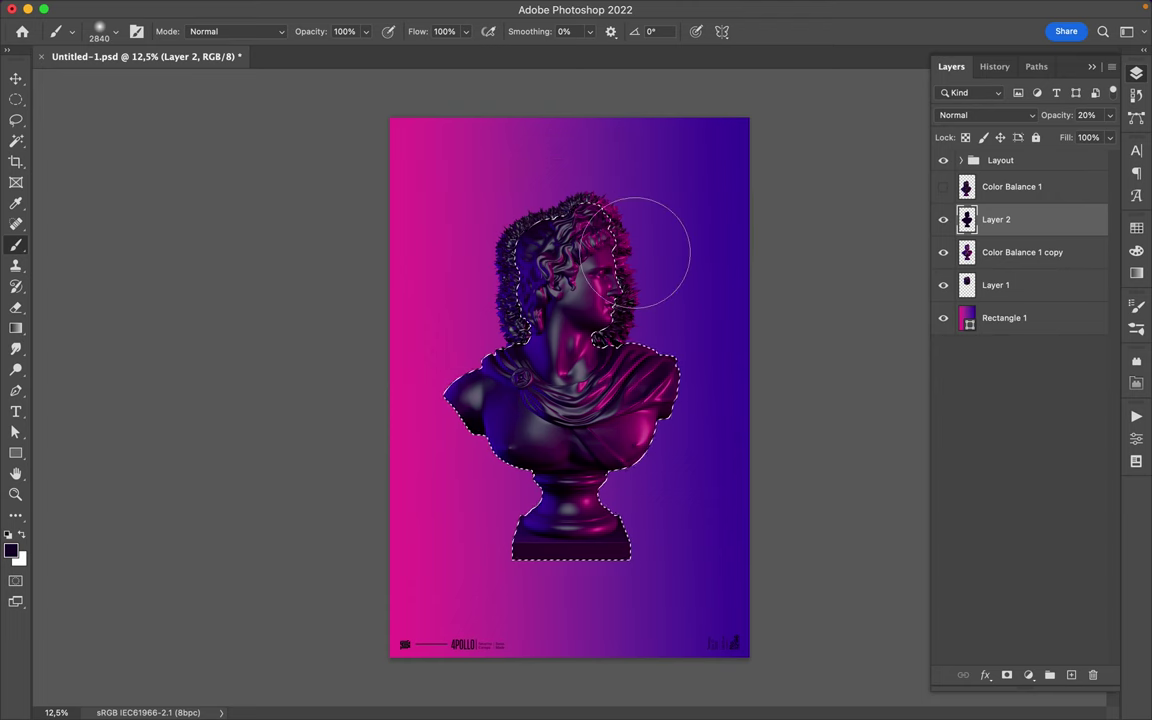
pyautogui.hotkey('ctrl', 'd')
# Step: Alt-drag to make several copies of the dark Layer 2
pyautogui.press('m')
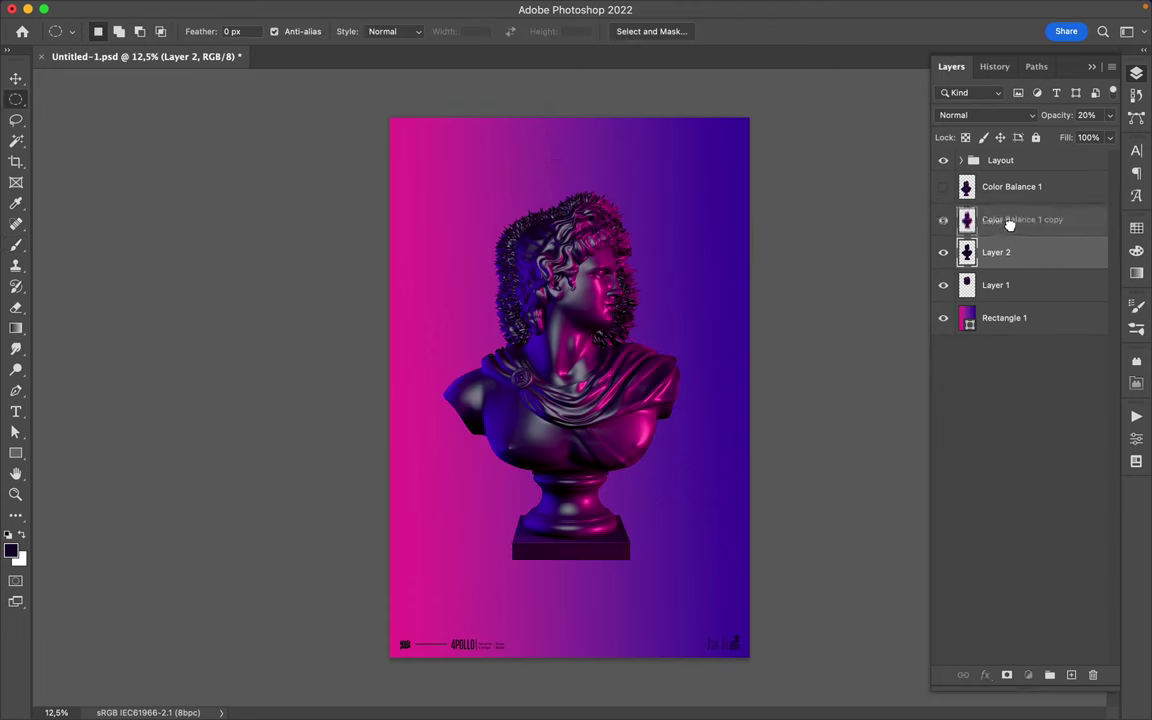
pyautogui.press('v')
pyautogui.moveTo(632, 370)
pyautogui.mouseDown()
pyautogui.moveTo(450, 283)
pyautogui.moveTo(1013, 215)
pyautogui.moveTo(1013, 225)
pyautogui.mouseUp()
pyautogui.keyDown('shift'); pyautogui.click(1010, 352); pyautogui.keyUp('shift')
# Step: Move Layer 2 copy 6 below Color Balance 1 copy, blur it 132.5 px, clip to Layer 1
pyautogui.hotkey('ctrl', 'e')
pyautogui.hotkey('ctrl', 'e')
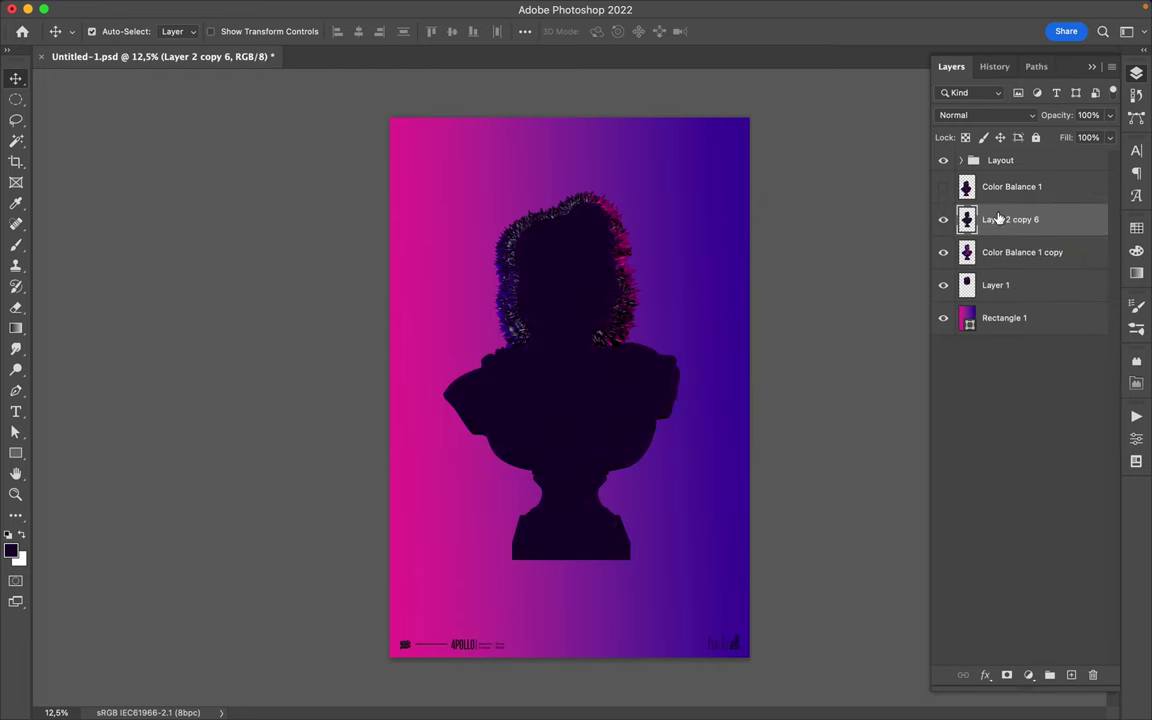
pyautogui.moveTo(1005, 222); pyautogui.dragTo(1005, 268)
pyautogui.click(373, 10)
pyautogui.click(630, 276)
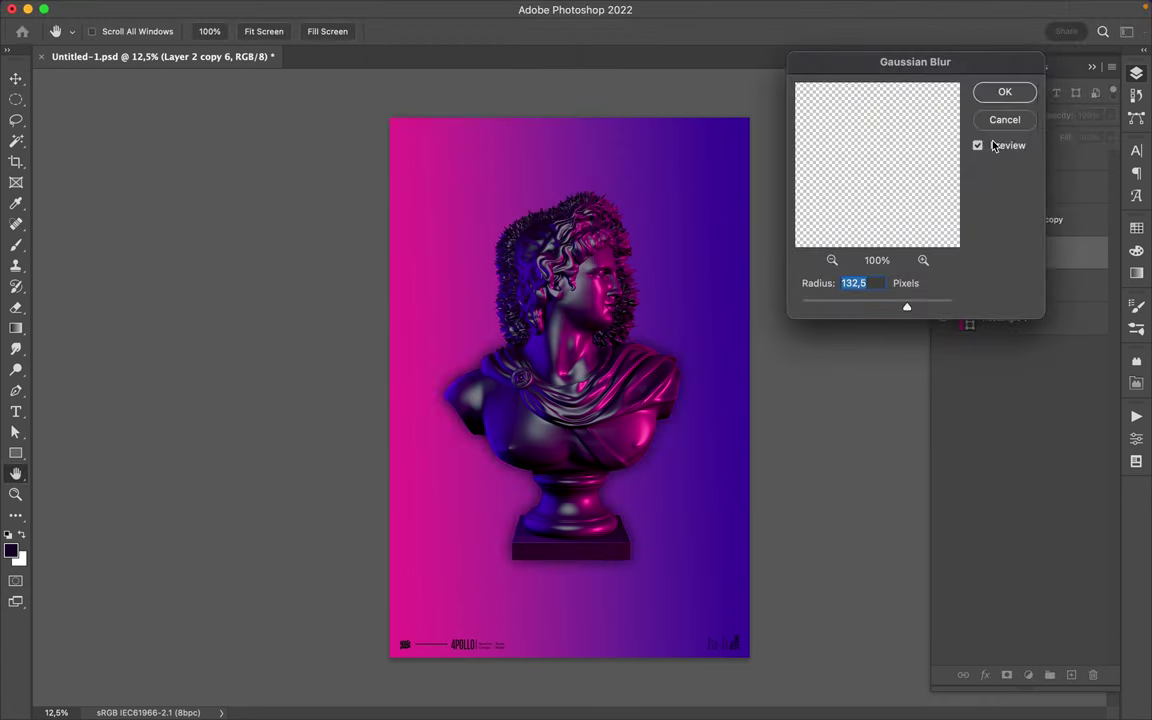
pyautogui.press('Return')
pyautogui.keyDown('alt'); pyautogui.click(1002, 266); pyautogui.keyUp('alt')
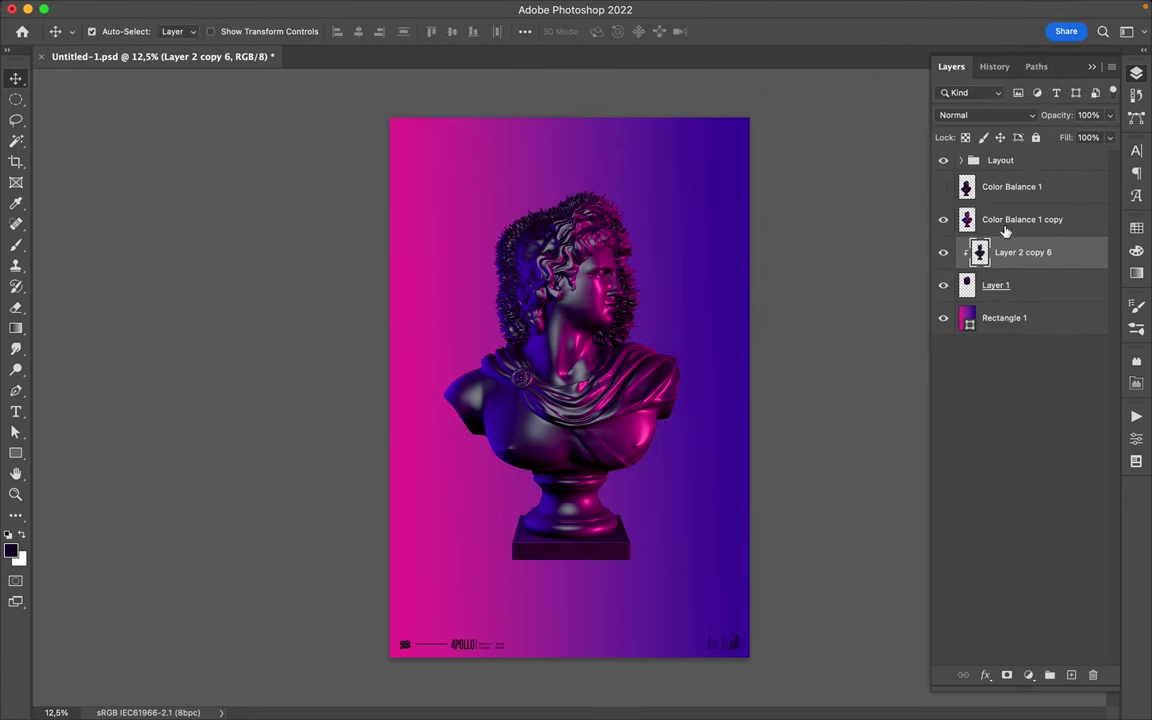
pyautogui.click(1025, 319)
# Step: On a new layer, paint a magenta glow on the chest in Linear Dodge (Add) mode
pyautogui.press('b')
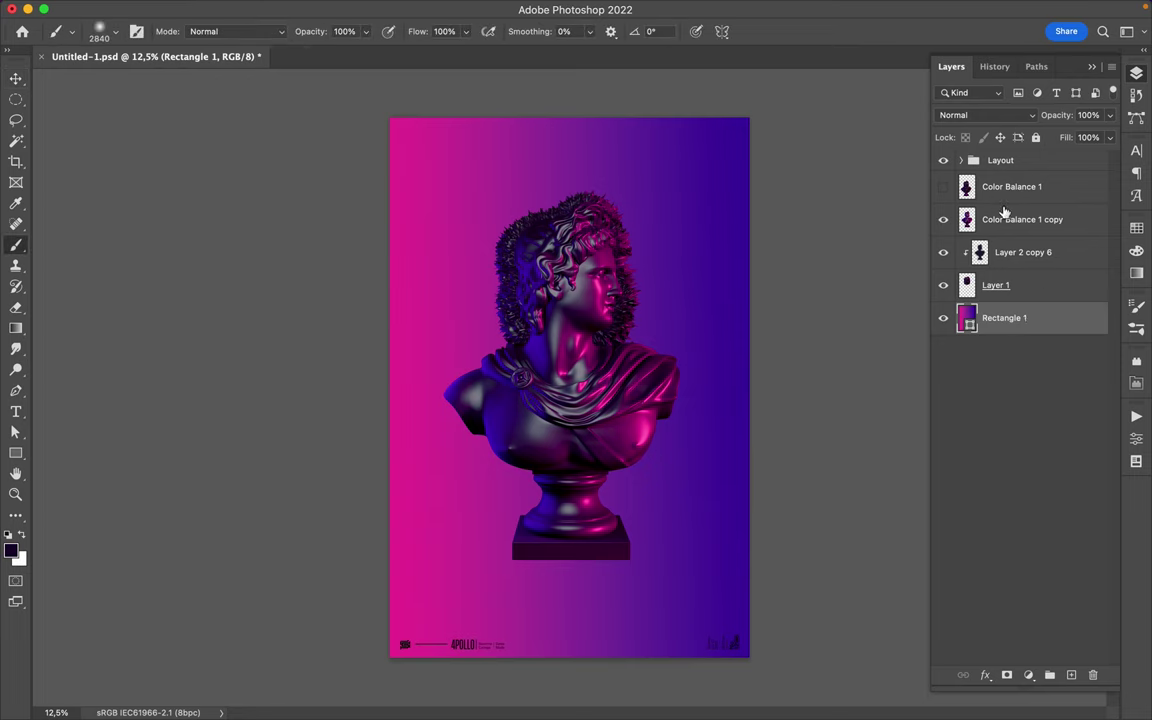
pyautogui.click(1003, 219)
pyautogui.hotkey('ctrl', 'shift', 'alt', 'n')
pyautogui.click(1136, 228)
pyautogui.click(959, 195)
pyautogui.click(660, 430)
pyautogui.click(1008, 117)
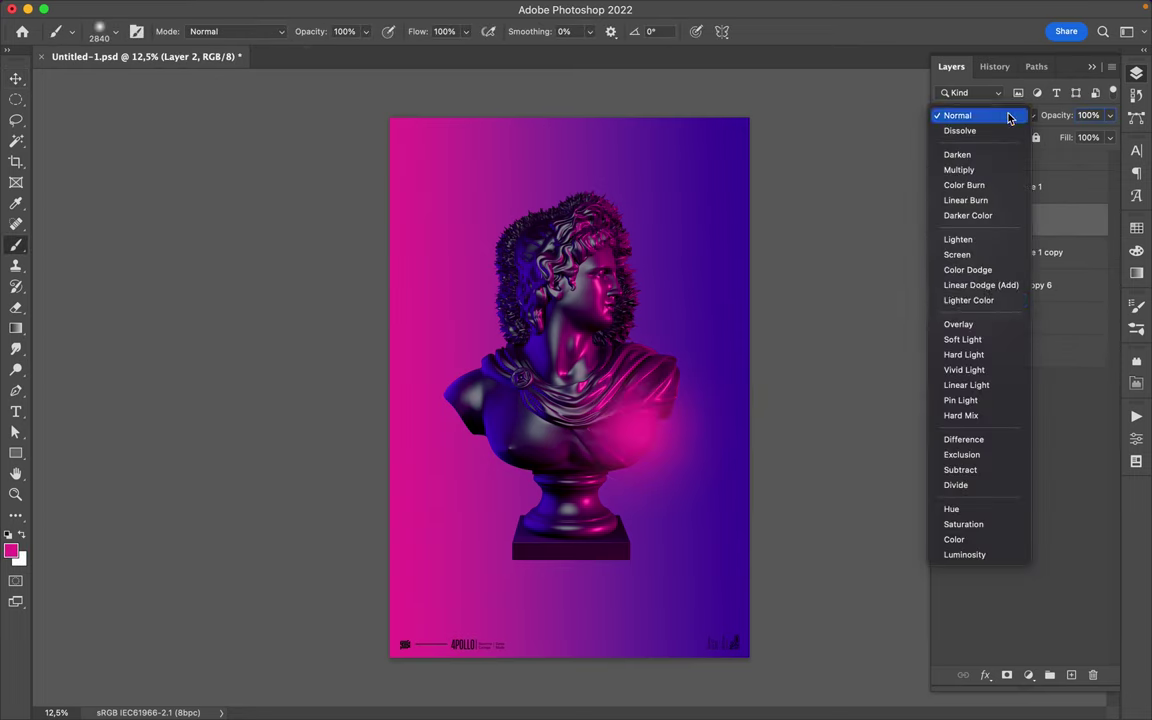
pyautogui.click(975, 285)
# Step: Pick blue from Swatches and set a soft 0% hardness brush at 412 px
pyautogui.click(1136, 228)
pyautogui.click(947, 269)
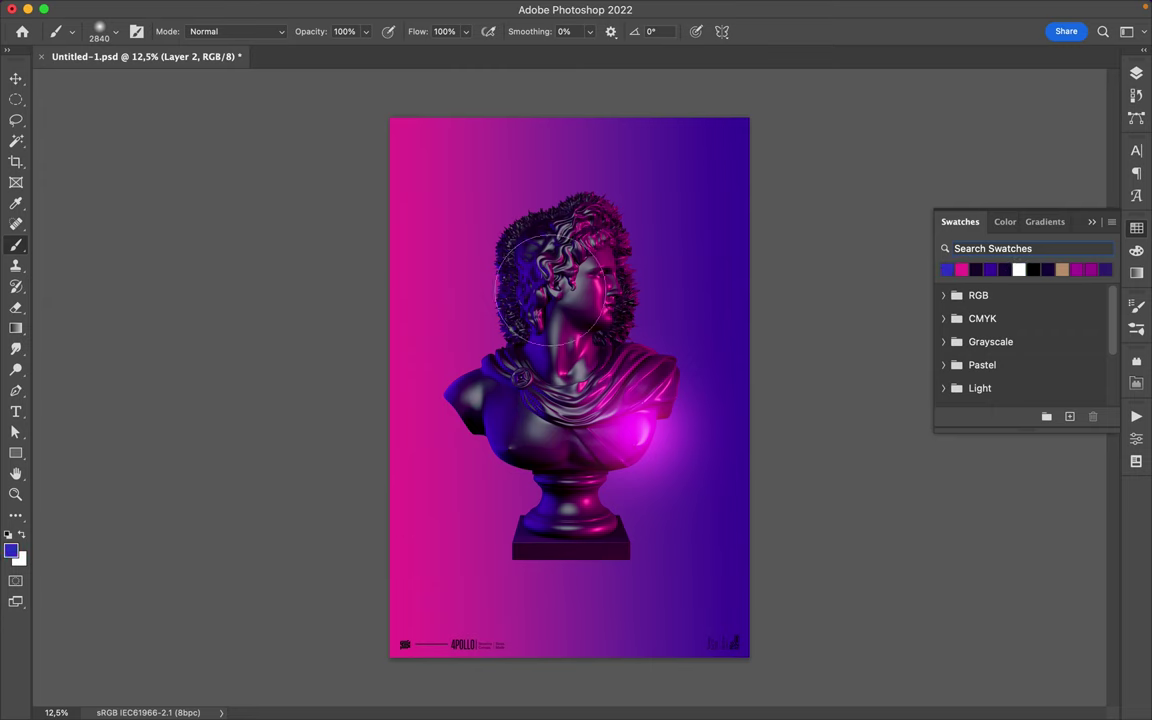
pyautogui.scroll(5, 604, 255)
pyautogui.rightClick(600, 278)
pyautogui.rightClick(612, 245)
pyautogui.press('Tab')
pyautogui.write('55')
pyautogui.press('Return')
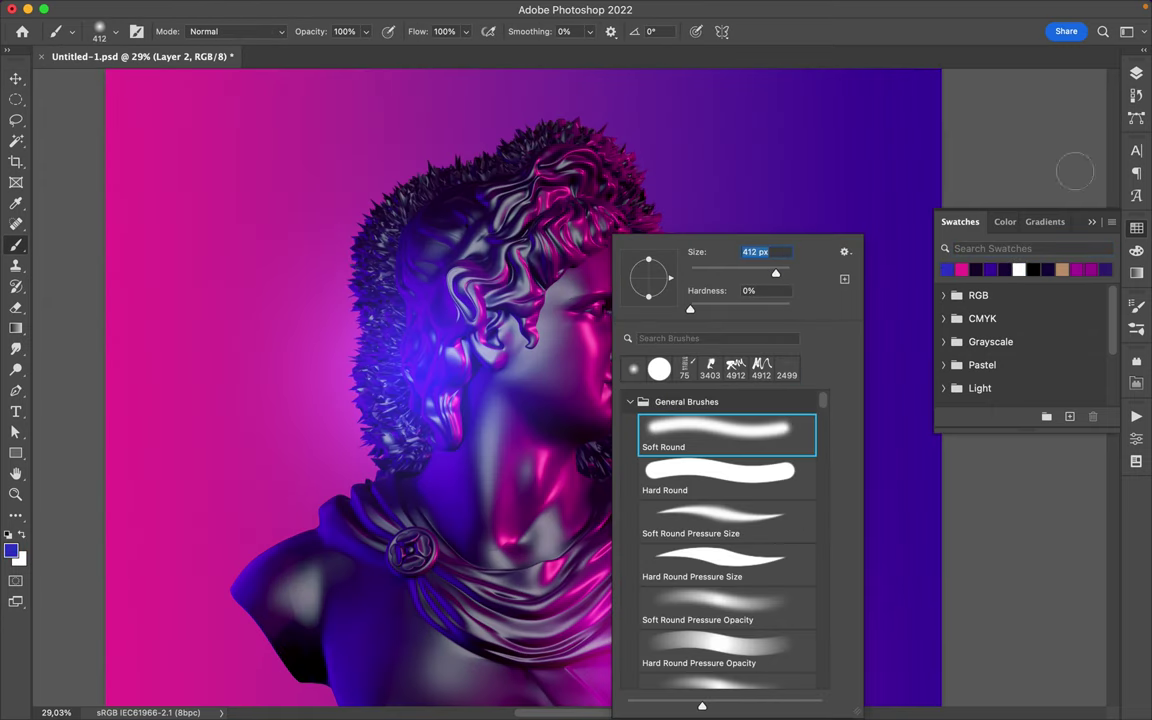
pyautogui.press('Return')
pyautogui.scroll(-3, 543, 270)
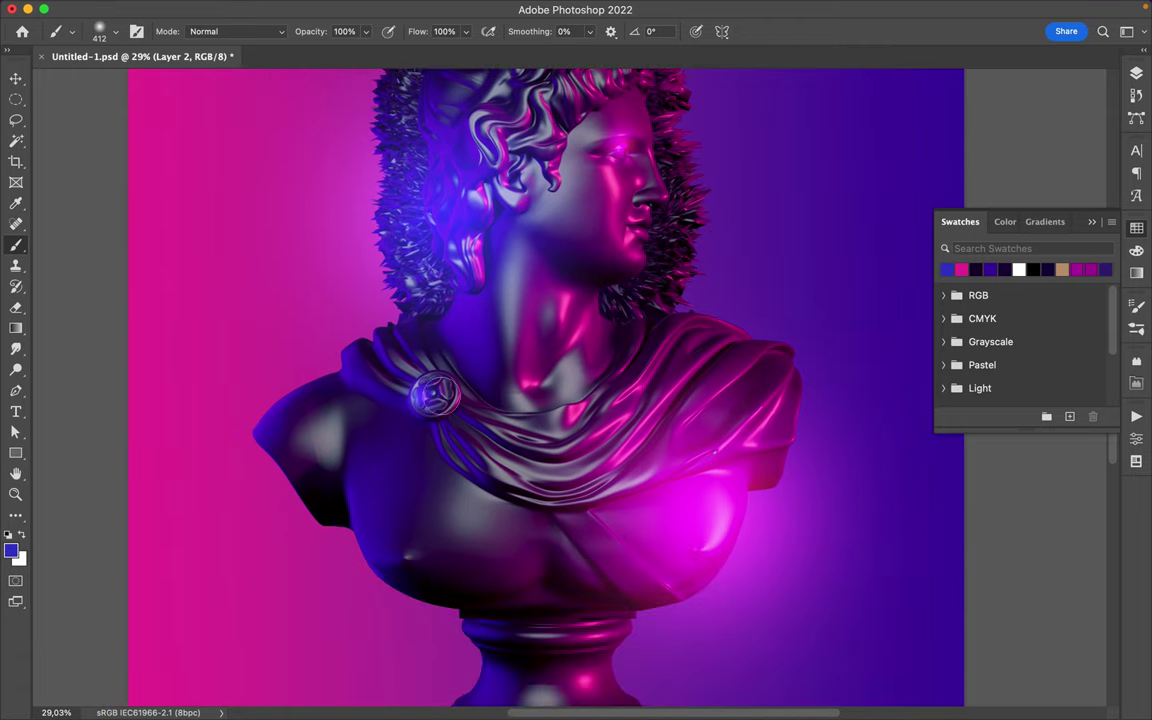
pyautogui.hotkey('ctrl', '0')
# Step: Alt-drag a copy of the Rectangle 1 gradient above the glow layer
pyautogui.press('v')
pyautogui.click(1136, 73)
pyautogui.moveTo(964, 345); pyautogui.dragTo(1015, 205)
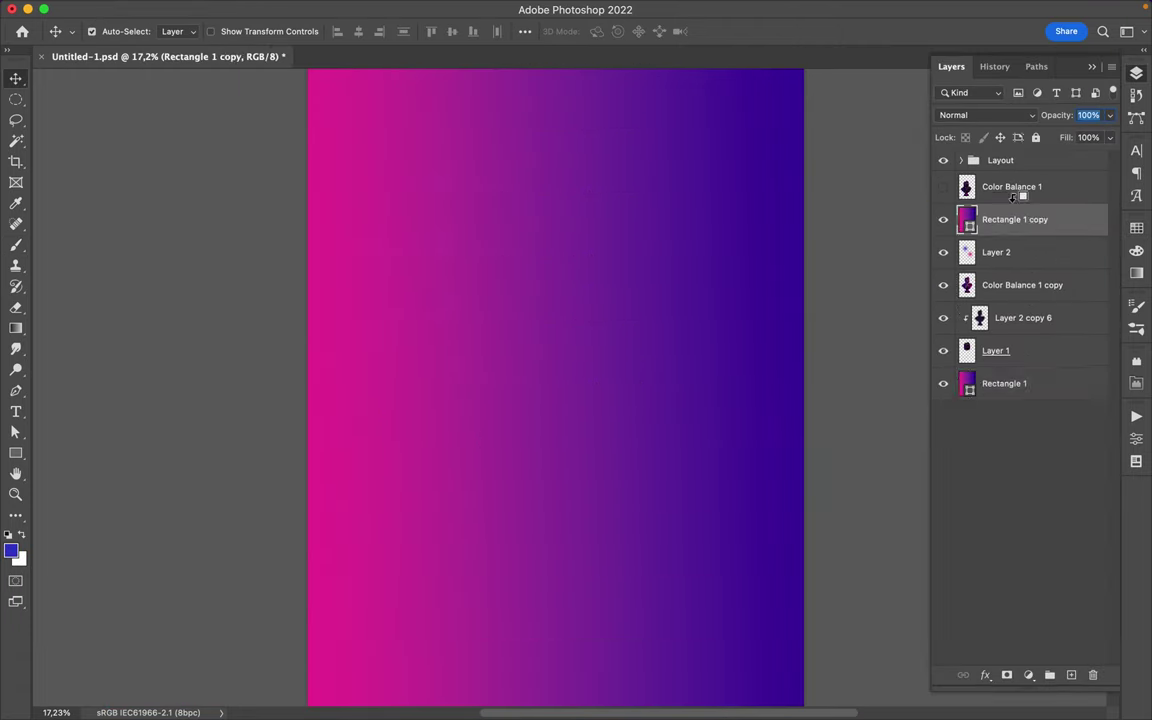
# Step: Add a new layer and set up a randomized Noise gradient with 67% roughness
pyautogui.click(1071, 675)
pyautogui.click(16, 328)
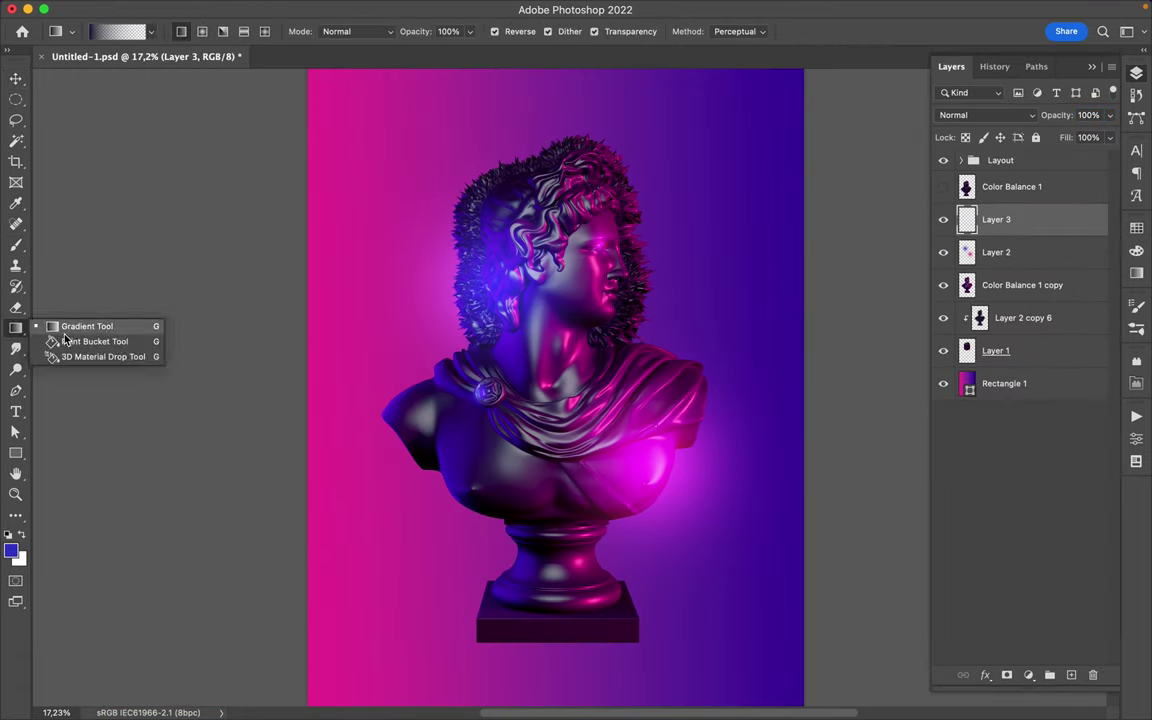
pyautogui.click(117, 32)
pyautogui.click(556, 281)
pyautogui.moveTo(483, 288); pyautogui.dragTo(500, 288)
pyautogui.click(826, 413)
pyautogui.click(826, 413)
pyautogui.click(864, 117)
# Step: Draw an Angle noise gradient out from the chest glow and clip it to Layer 2
pyautogui.moveTo(555, 364); pyautogui.dragTo(769, 361)
pyautogui.hotkey('ctrl', 'z')
pyautogui.moveTo(549, 383); pyautogui.dragTo(709, 270)
pyautogui.hotkey('ctrl', 'z')
pyautogui.click(223, 31)
pyautogui.moveTo(553, 385); pyautogui.dragTo(725, 240)
pyautogui.keyDown('alt'); pyautogui.click(1010, 237); pyautogui.keyUp('alt')
# Step: Desaturate the rays to -100 saturation and blend them in Color Dodge at 60% fill
pyautogui.hotkey('ctrl', 'u')
pyautogui.moveTo(167, 154); pyautogui.dragTo(140, 154)
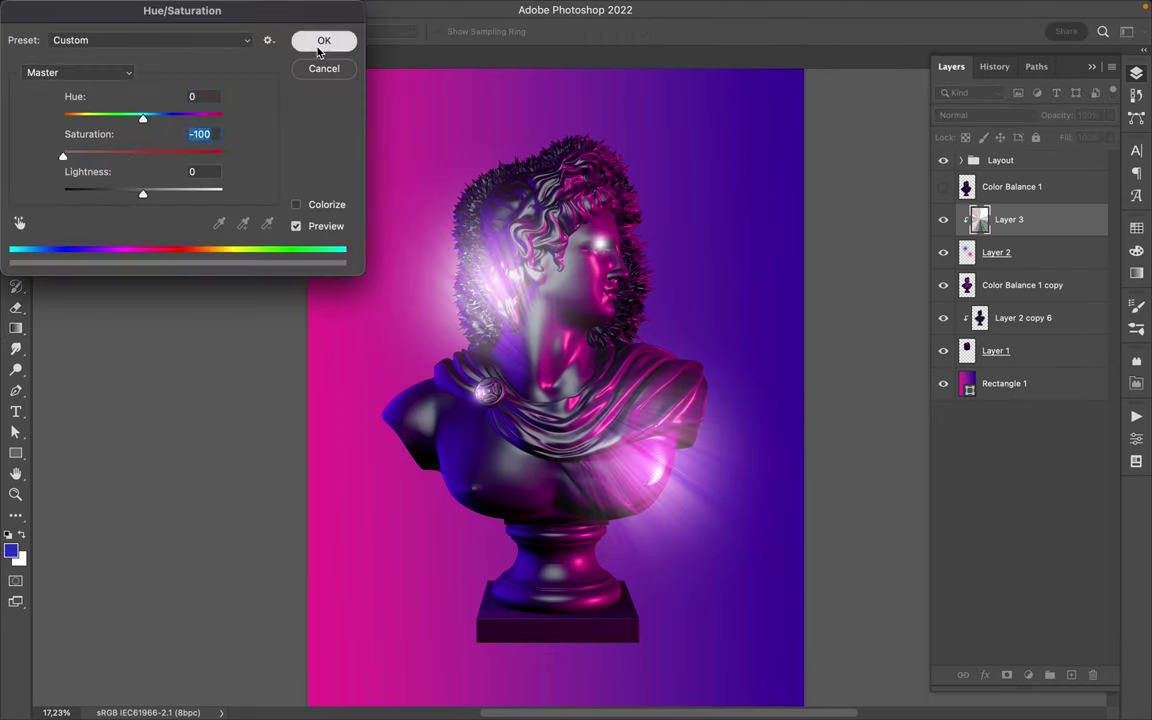
pyautogui.click(324, 41)
pyautogui.click(985, 115)
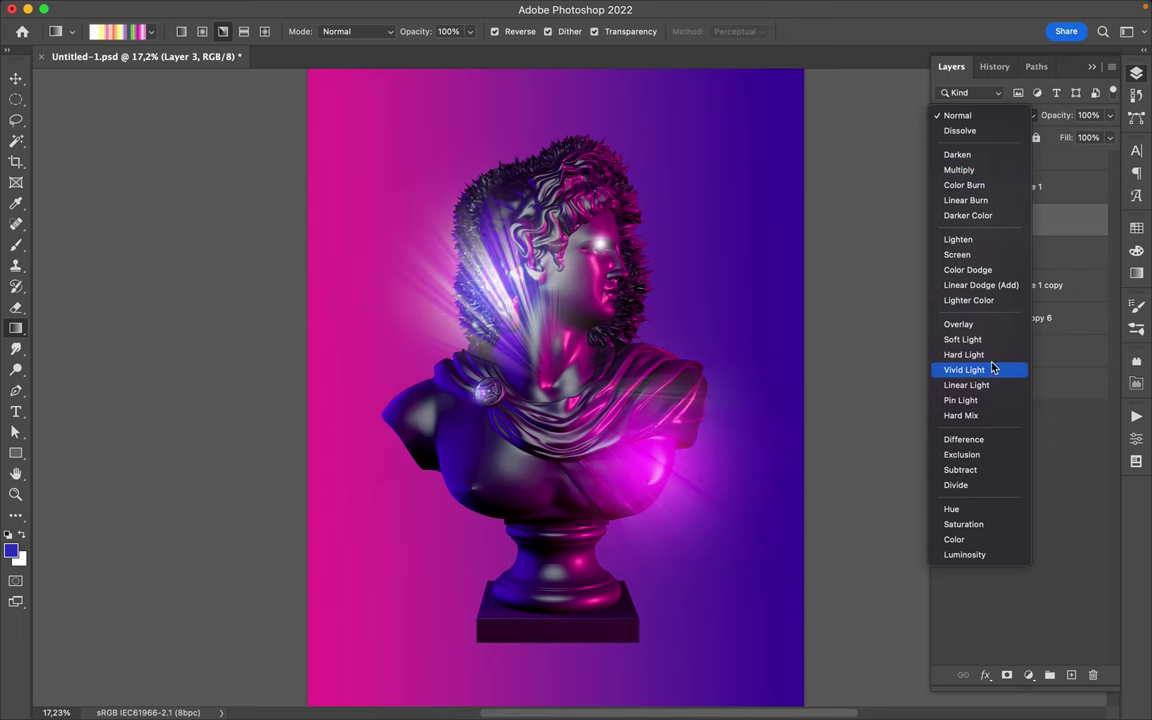
pyautogui.click(968, 270)
pyautogui.click(1110, 137)
pyautogui.moveTo(1112, 160)
pyautogui.mouseDown()
pyautogui.moveTo(1066, 166)
pyautogui.moveTo(1080, 162)
pyautogui.mouseUp()
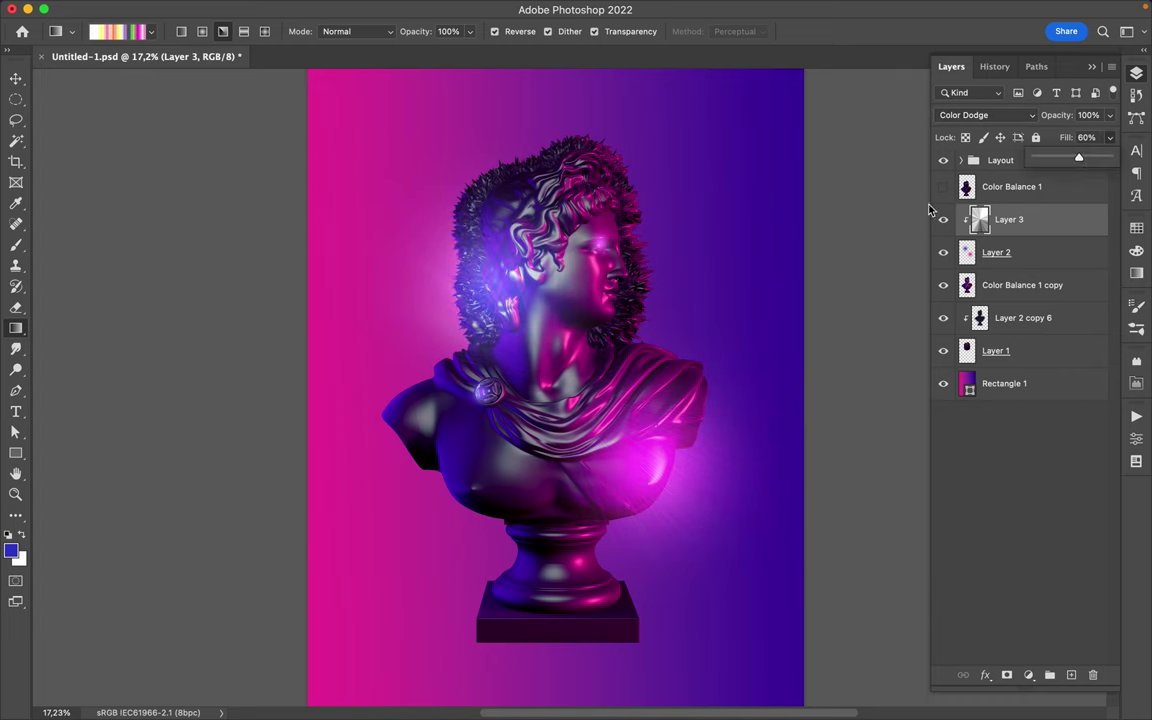
pyautogui.press('v')
pyautogui.hotkey('ctrl', '0')
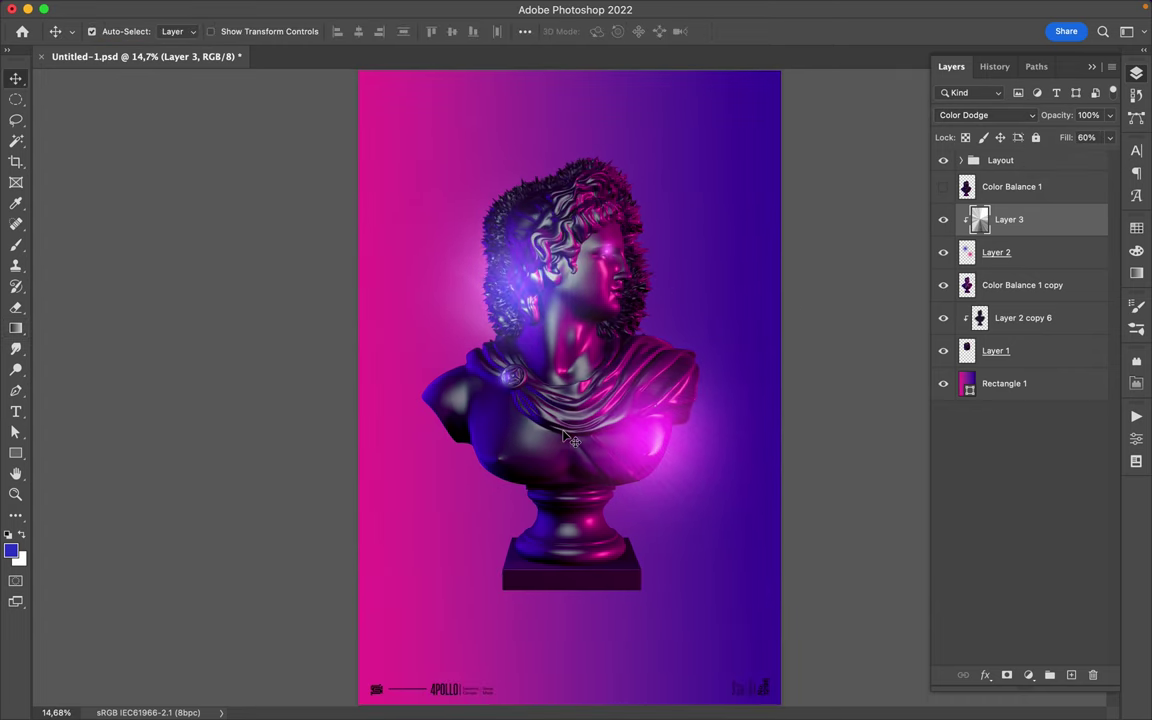
# Step: Outline the lower bust with the Polygonal Lasso and copy it to a new layer
pyautogui.press('l')
pyautogui.rightClick(16, 120)
pyautogui.click(90, 131)
pyautogui.click(453, 300)
pyautogui.click(780, 605)
pyautogui.click(583, 642)
pyautogui.click(453, 301)
pyautogui.click(1020, 285)
pyautogui.hotkey('ctrl', 'j')
# Step: Shift the copied fragment left onto the bust and move Layer 4 above Layer 3
pyautogui.hotkey('ctrl', 't')
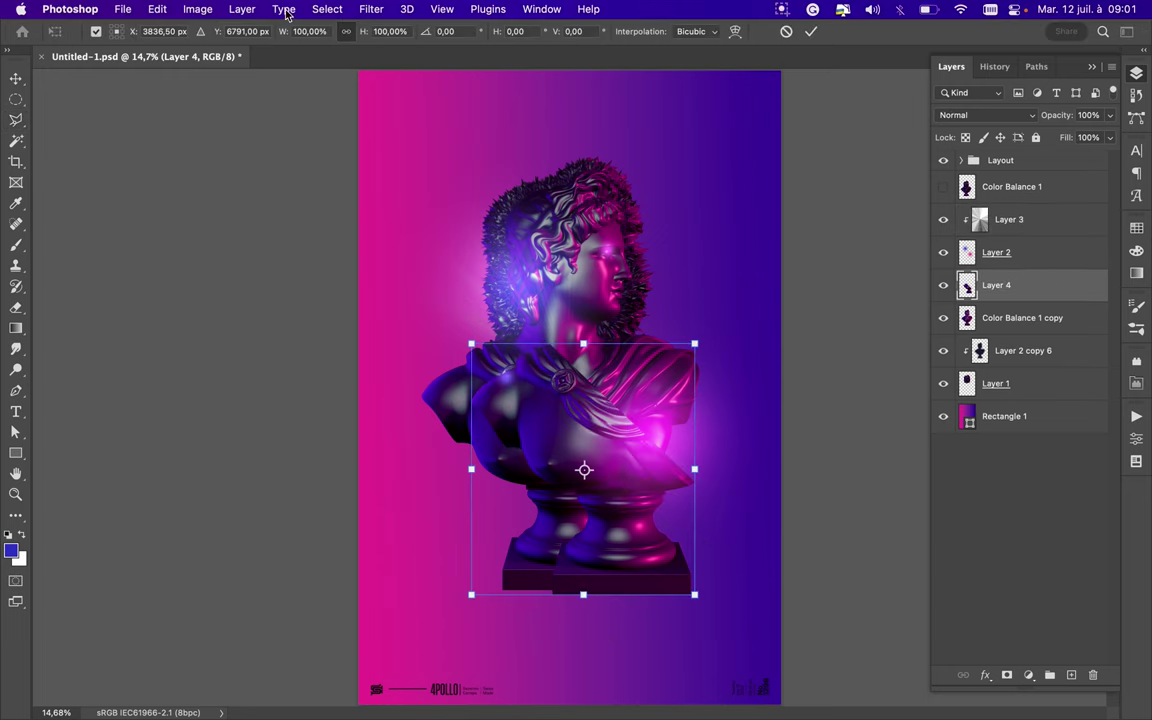
pyautogui.press('Return')
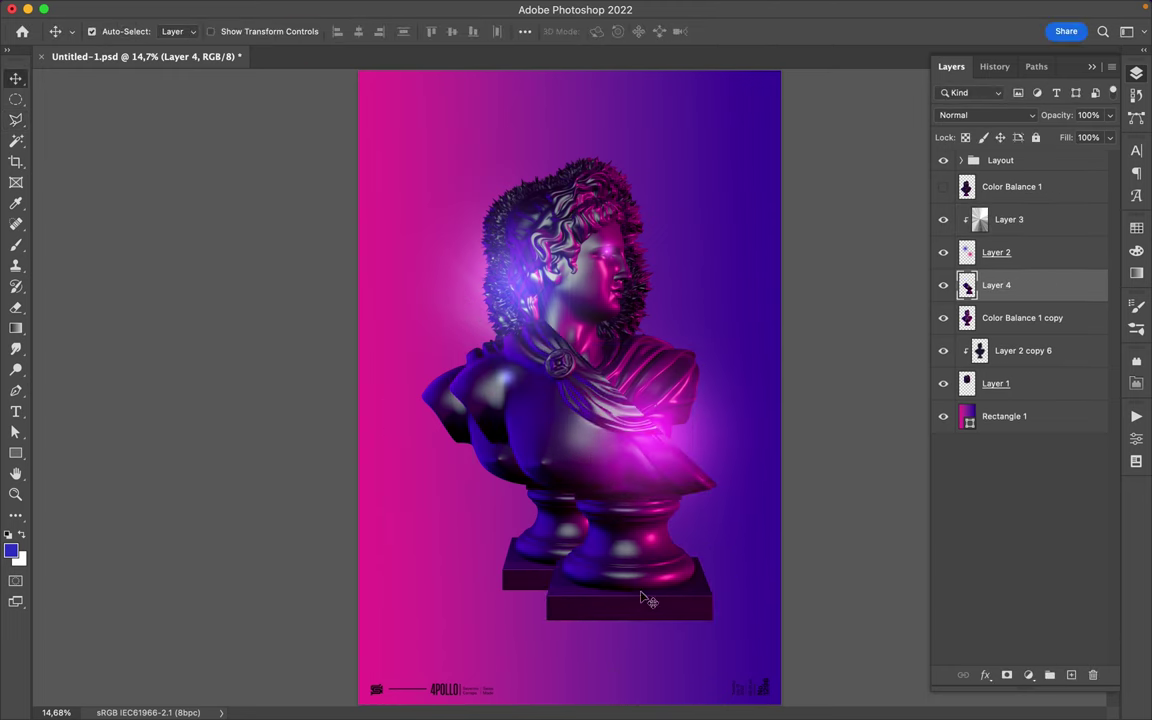
pyautogui.moveTo(693, 588); pyautogui.dragTo(547, 590)
pyautogui.moveTo(996, 285); pyautogui.dragTo(1020, 205)
pyautogui.moveTo(637, 478); pyautogui.dragTo(600, 520)
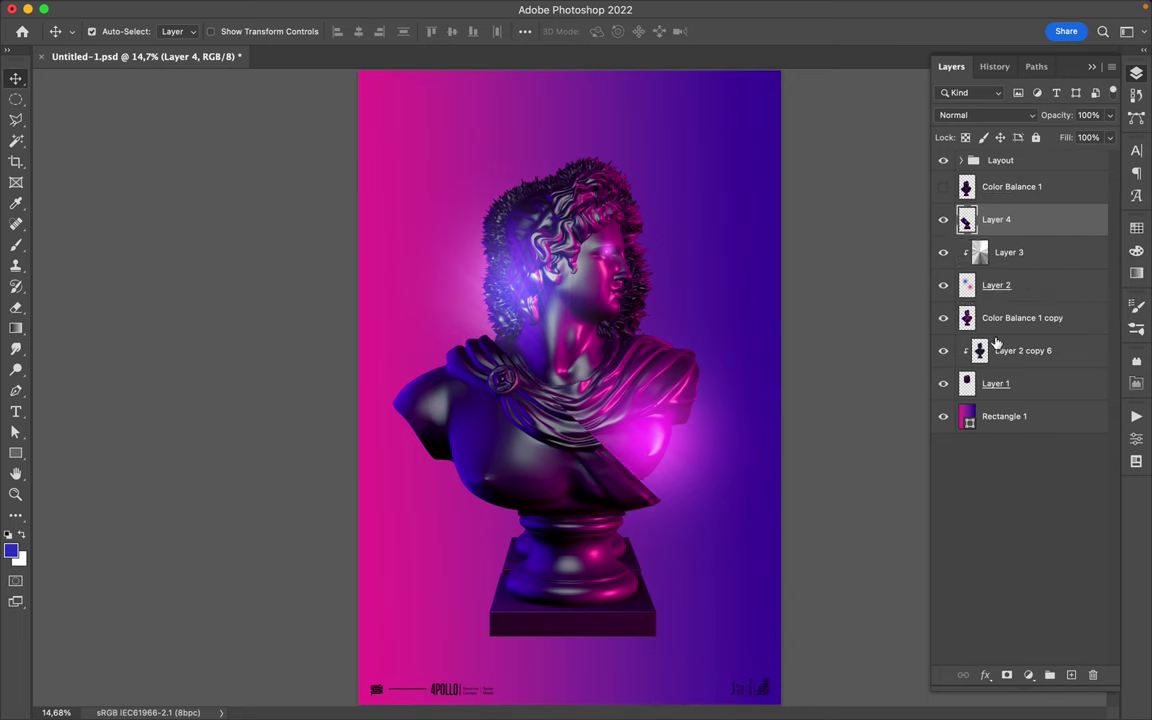
pyautogui.click(590, 521)
# Step: Outline a slice of the lower bust, deselect it, and nudge the fragment slightly up
pyautogui.press('l')
pyautogui.click(655, 499)
pyautogui.click(437, 466)
pyautogui.click(437, 703)
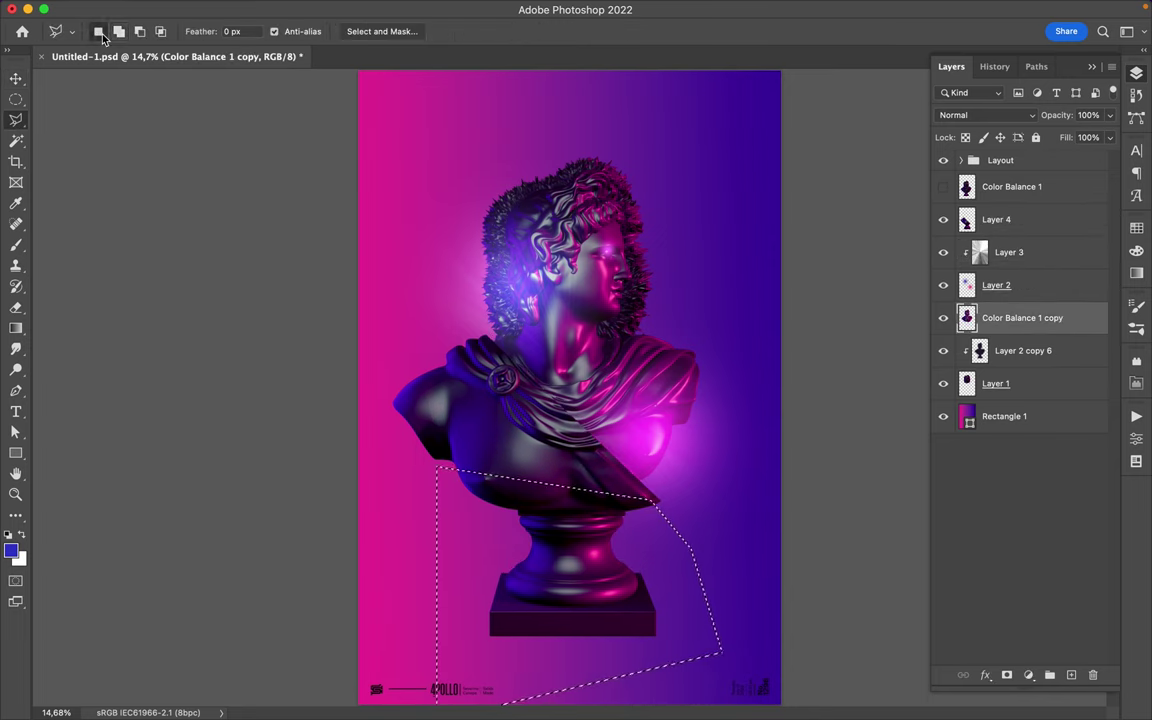
pyautogui.hotkey('ctrl', 'd')
pyautogui.press('v')
pyautogui.moveTo(600, 476); pyautogui.dragTo(598, 473)
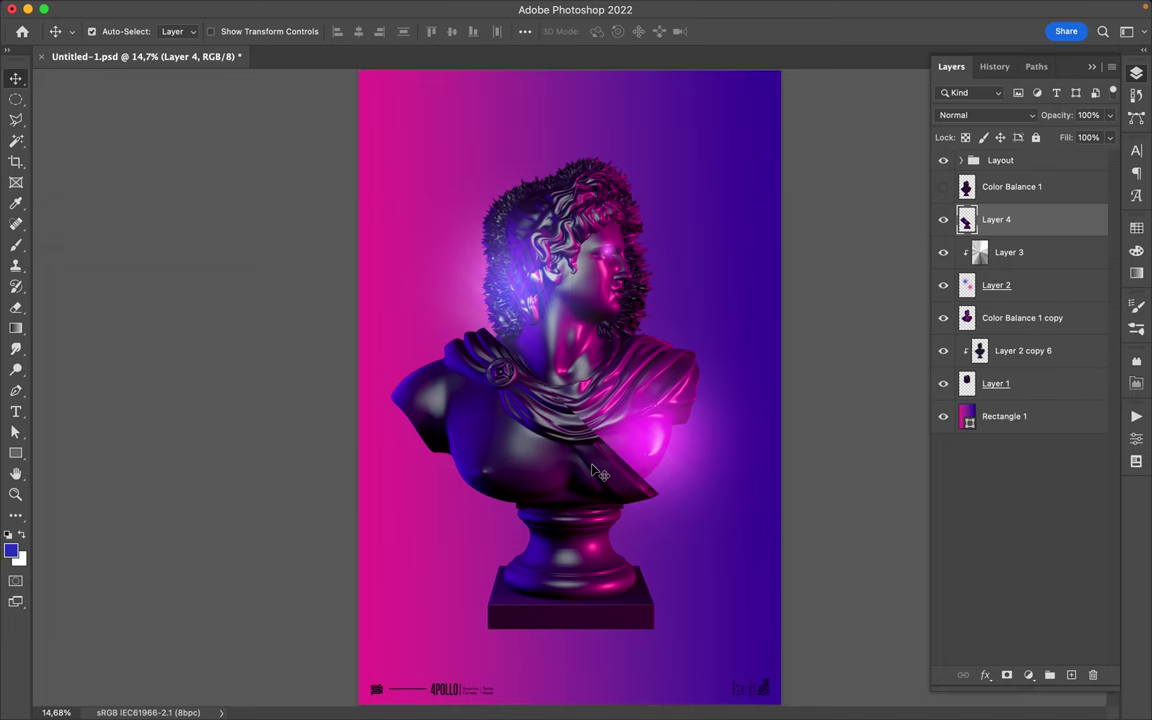
pyautogui.keyDown('ctrl'); pyautogui.click(603, 193); pyautogui.keyUp('ctrl')
pyautogui.press('l')
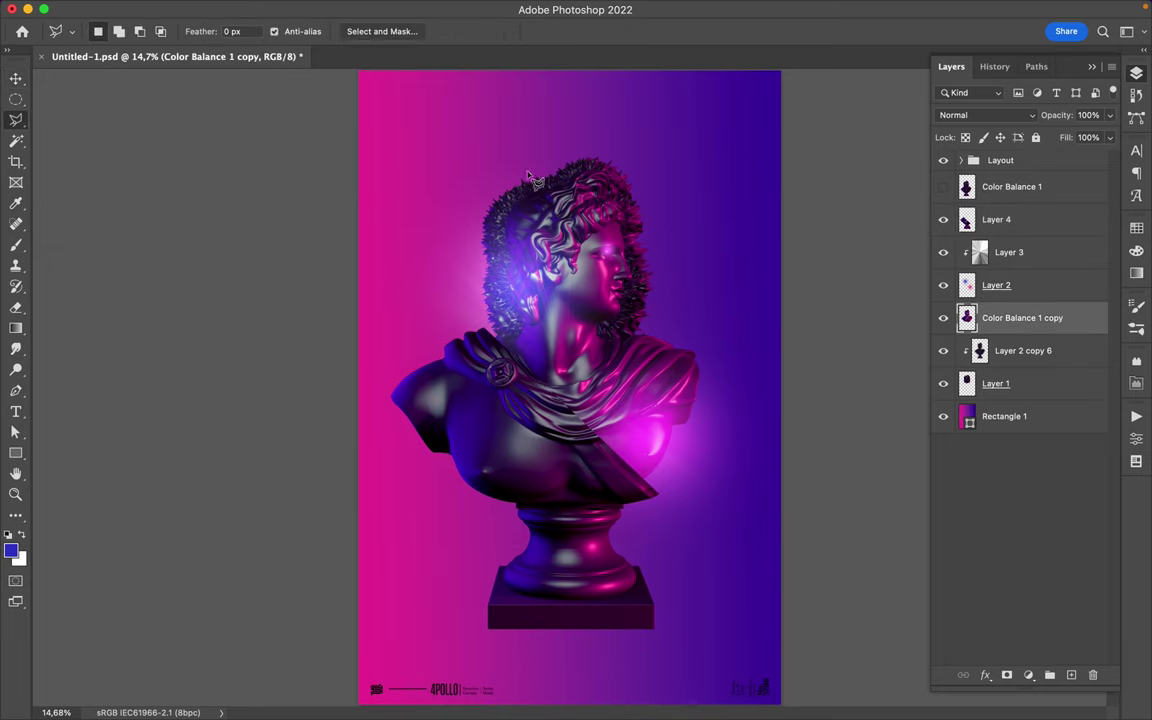
# Step: Copy the lassoed hair piece to its own layer and shift it left and lower
pyautogui.doubleClick(657, 255)
pyautogui.hotkey('ctrl', 'j')
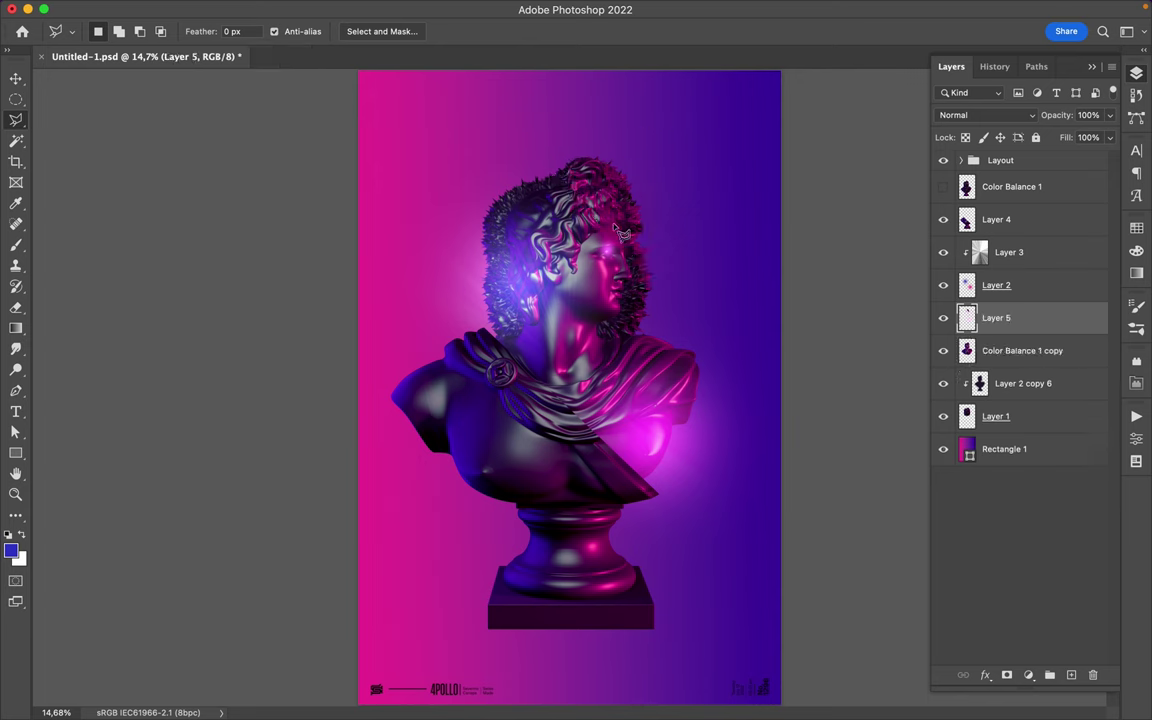
pyautogui.press('v')
pyautogui.moveTo(700, 175); pyautogui.dragTo(700, 125)
pyautogui.click(197, 9)
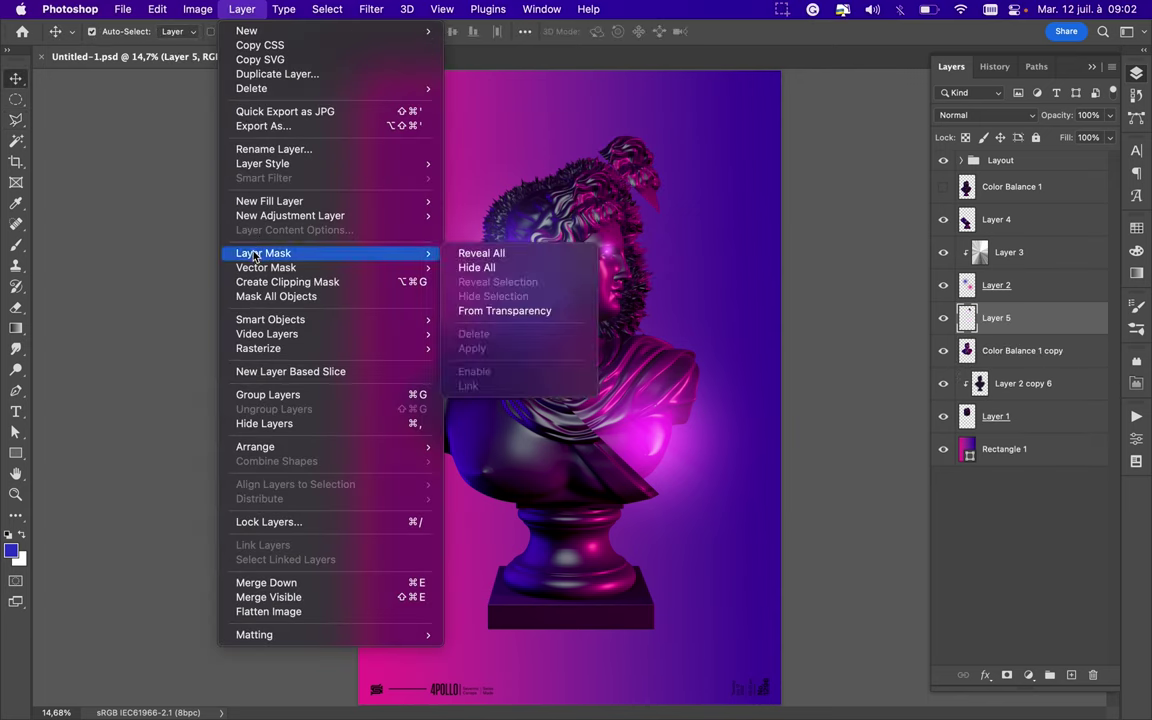
pyautogui.click(182, 9)
pyautogui.hotkey('ctrl', 't')
pyautogui.moveTo(630, 170); pyautogui.dragTo(607, 200)
pyautogui.press('Return')
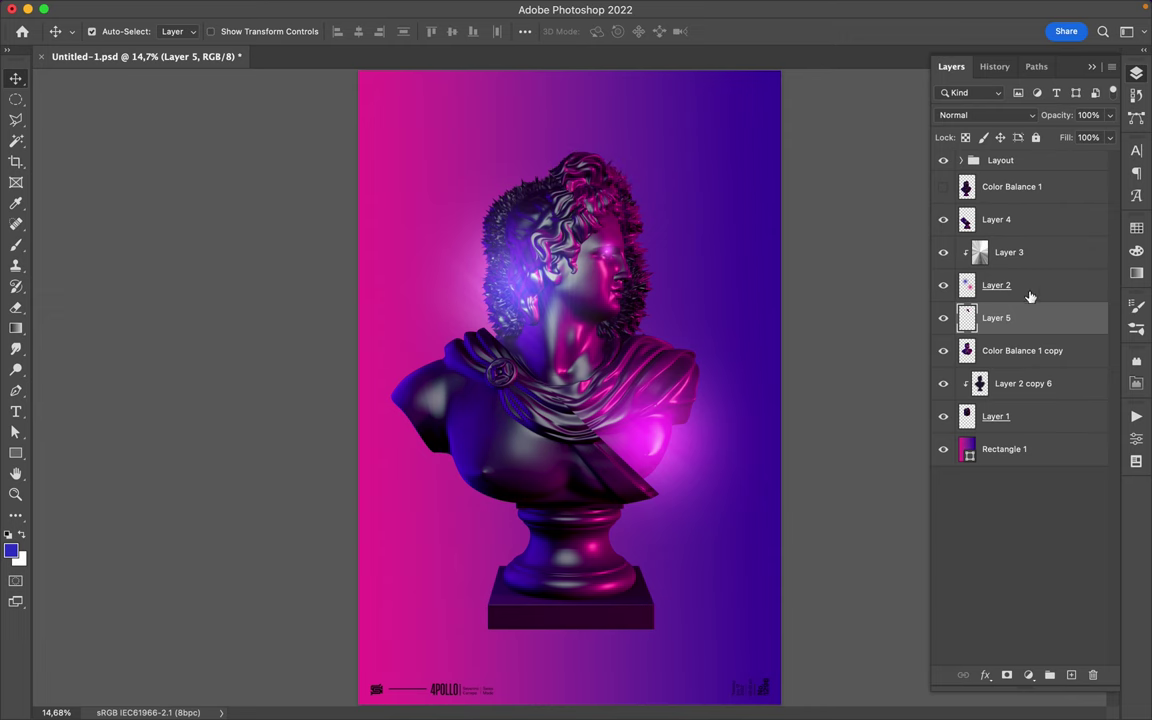
# Step: Add a new layer, load the hair fragment's selection, and pick a soft brush
pyautogui.click(1071, 675)
pyautogui.keyDown('ctrl'); pyautogui.click(967, 317); pyautogui.keyUp('ctrl')
pyautogui.press('b')
pyautogui.rightClick(607, 197)
# Step: Apply a 67.8 px Gaussian Blur to the dark shading layer
pyautogui.press('Escape')
pyautogui.click(1136, 73)
pyautogui.press('m')
pyautogui.click(327, 9)
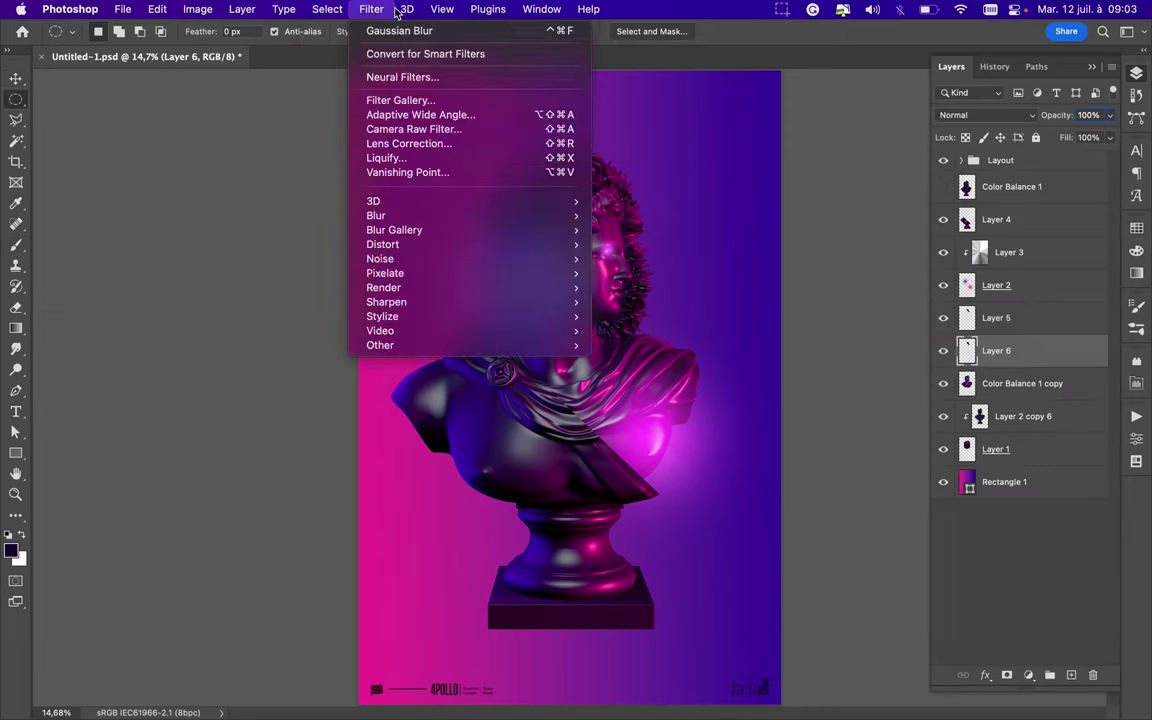
pyautogui.moveTo(376, 215)
pyautogui.click(675, 267)
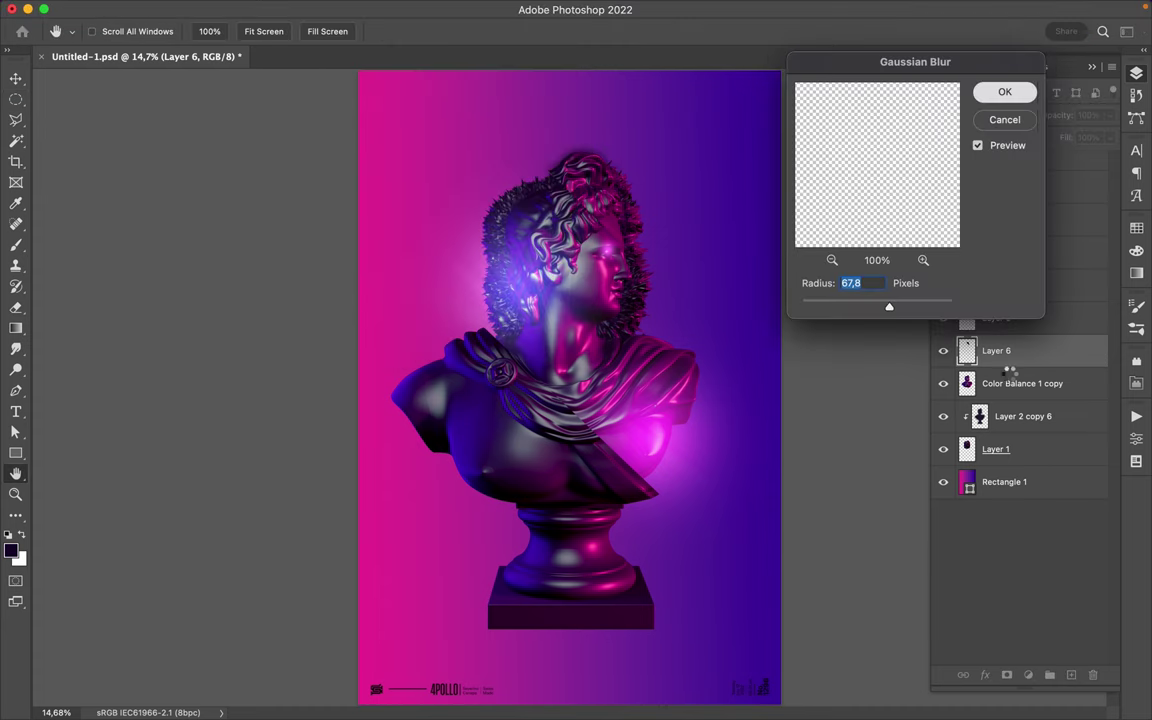
pyautogui.press('Return')
# Step: Warp the blurred shading so it bends over the top of the hair
pyautogui.hotkey('ctrl', 't')
pyautogui.rightClick(674, 208)
pyautogui.click(700, 373)
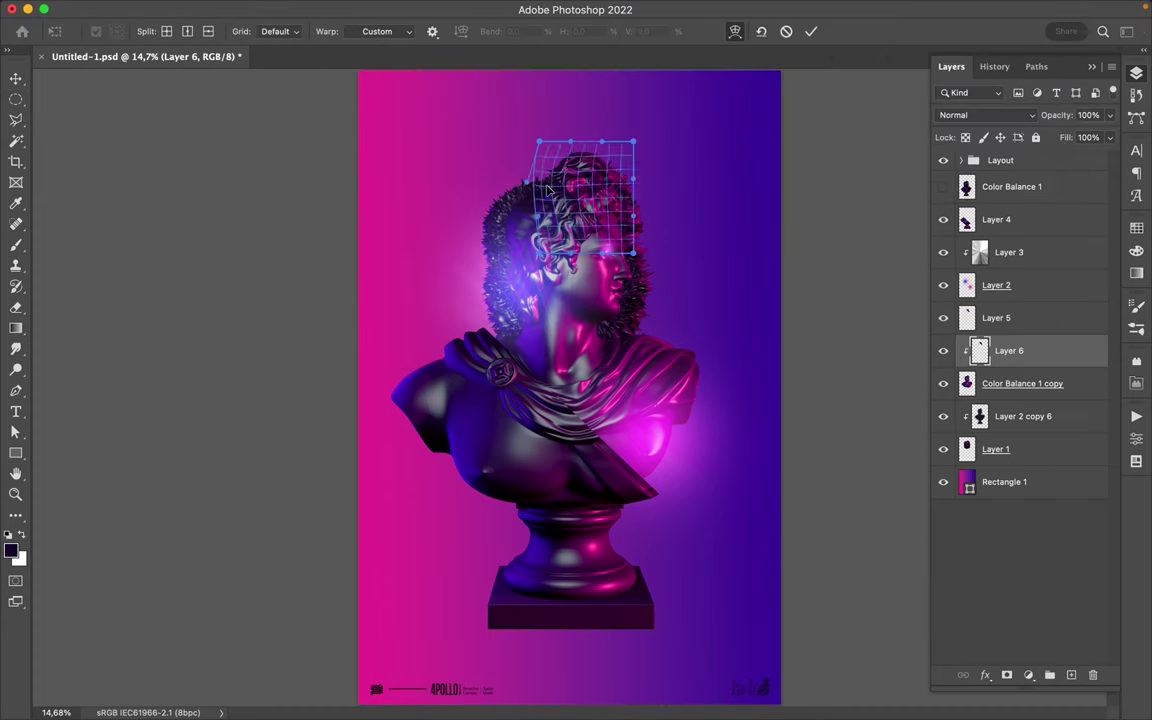
pyautogui.moveTo(545, 175); pyautogui.dragTo(515, 171)
pyautogui.press('Return')
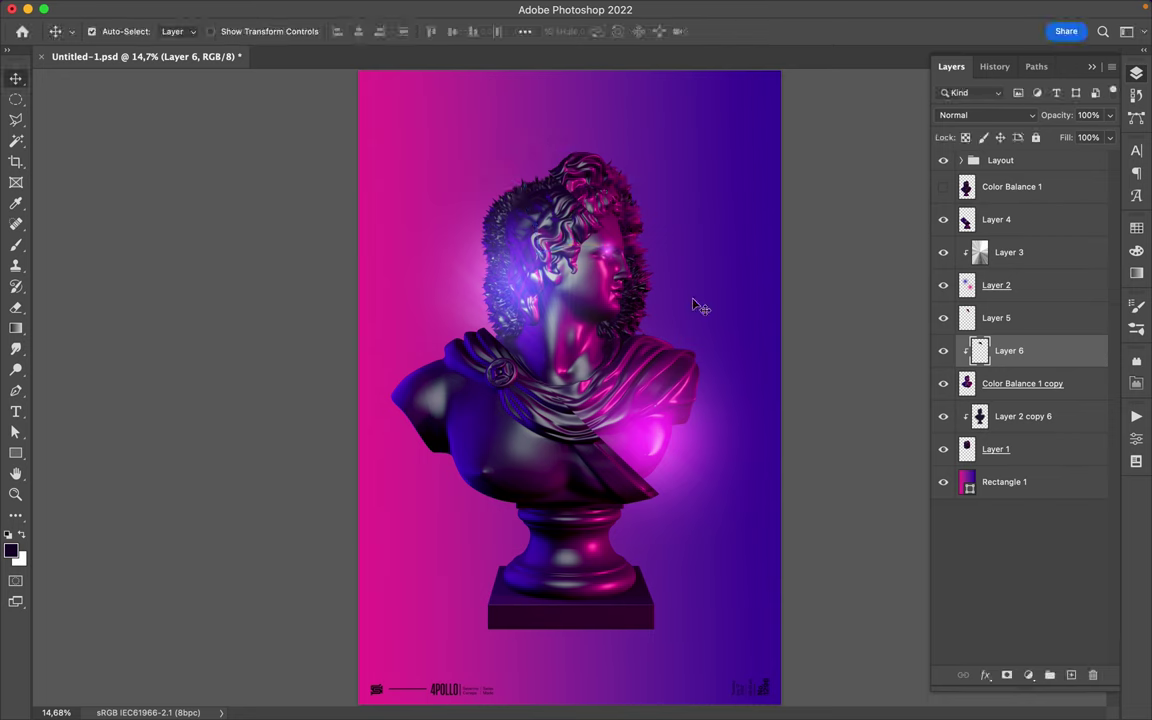
pyautogui.press('e')
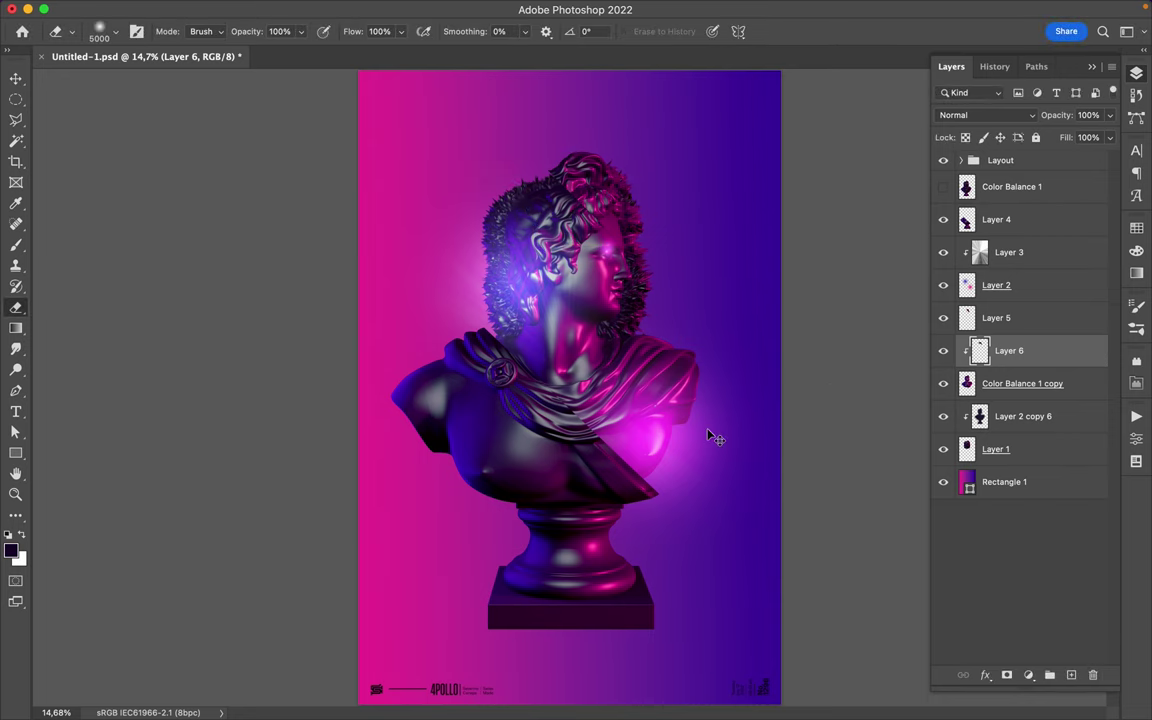
# Step: Copy a lassoed slice of the pedestal base to Layer 7 and offset it as a fragment
pyautogui.press('v')
pyautogui.press('l')
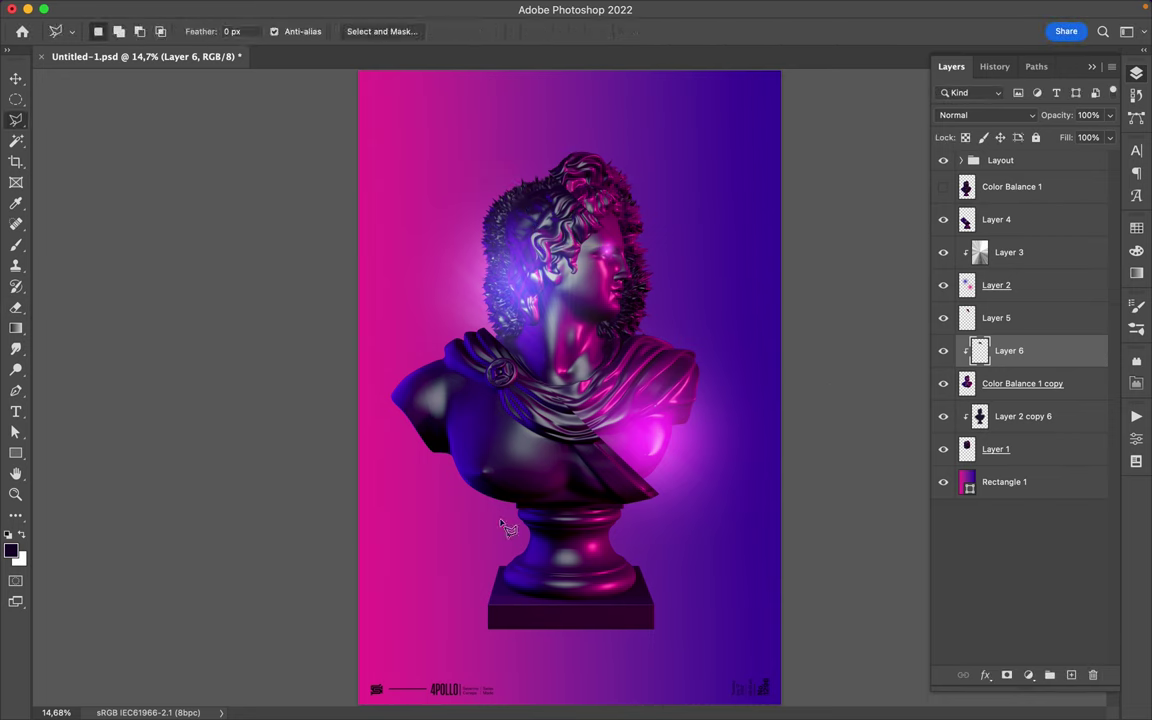
pyautogui.doubleClick(520, 650)
pyautogui.hotkey('ctrl', 'j')
pyautogui.press('Return')
pyautogui.click(1022, 383)
pyautogui.click(1012, 225)
pyautogui.hotkey('ctrl', 'j')
pyautogui.press('v')
pyautogui.moveTo(469, 611); pyautogui.dragTo(507, 578)
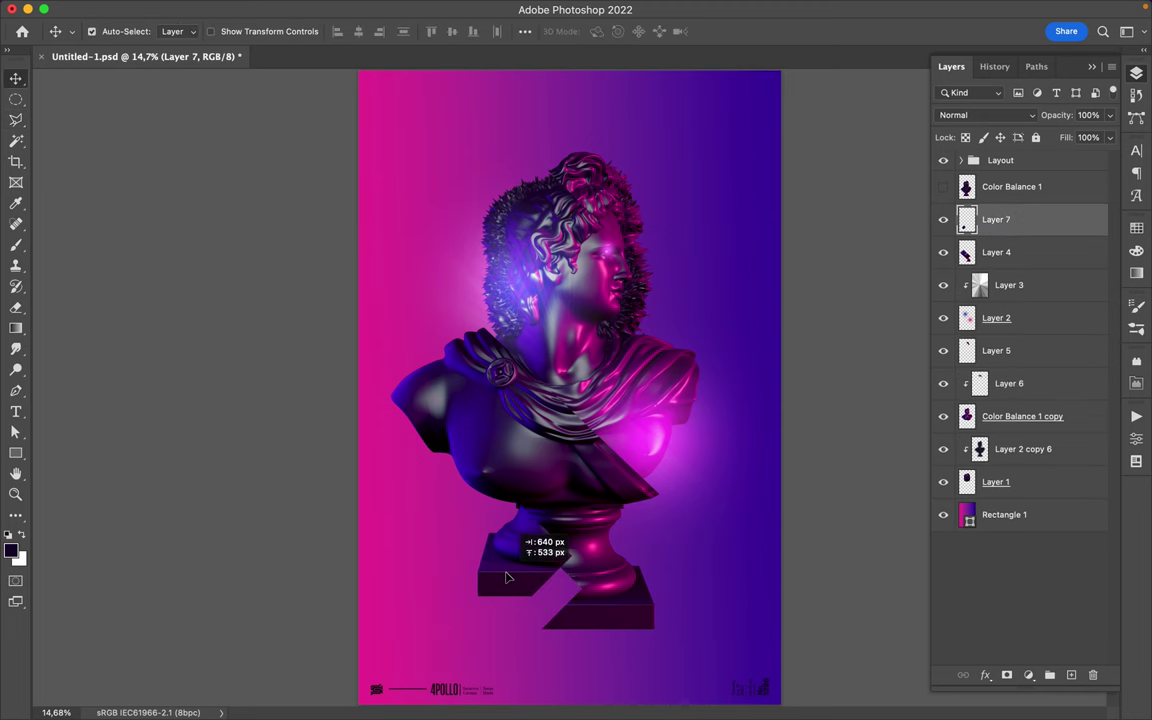
# Step: Select the hair fragment Layer 5 and commit a free transform on it
pyautogui.click(545, 180)
pyautogui.hotkey('ctrl', 't')
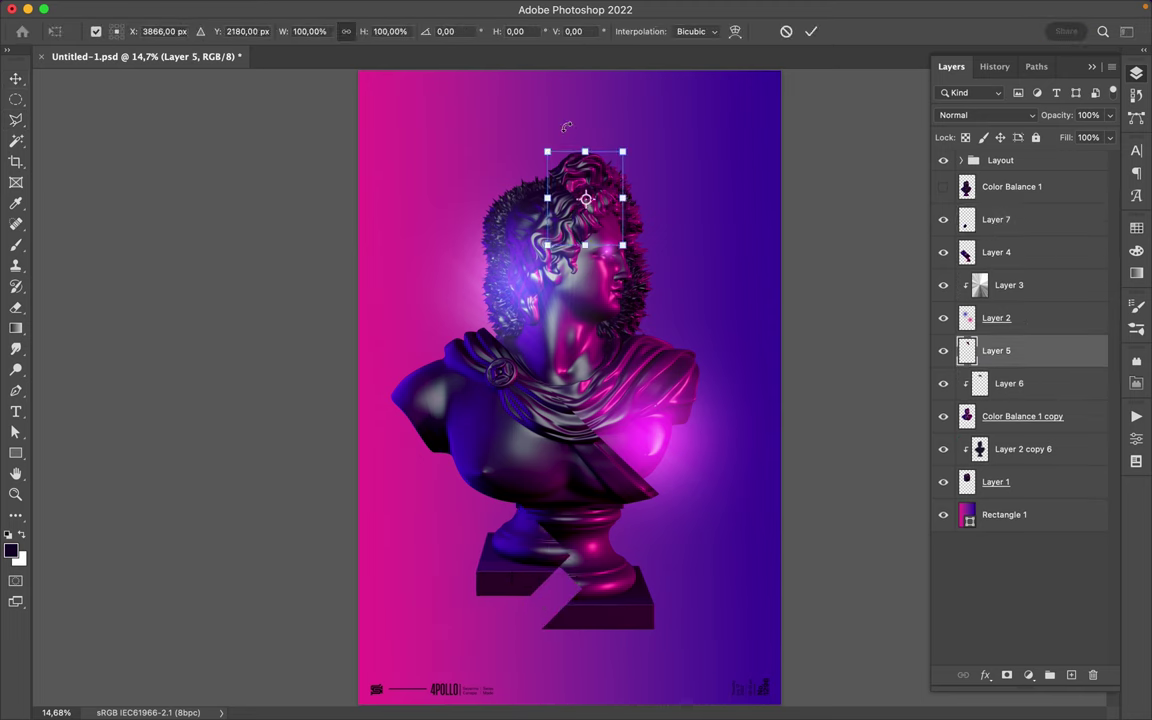
pyautogui.press('Return')
pyautogui.scroll(4, 507, 202)
pyautogui.scroll(-2, 507, 202)
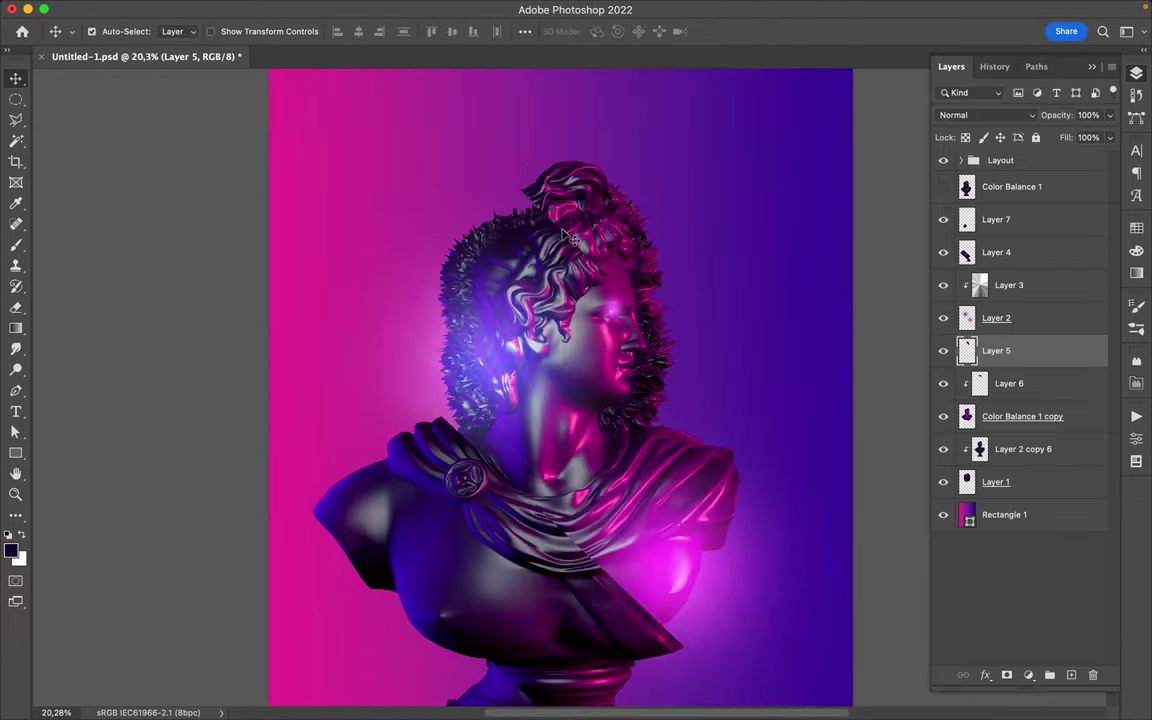
pyautogui.scroll(-1, 600, 300)
pyautogui.scroll(-2, 697, 442)
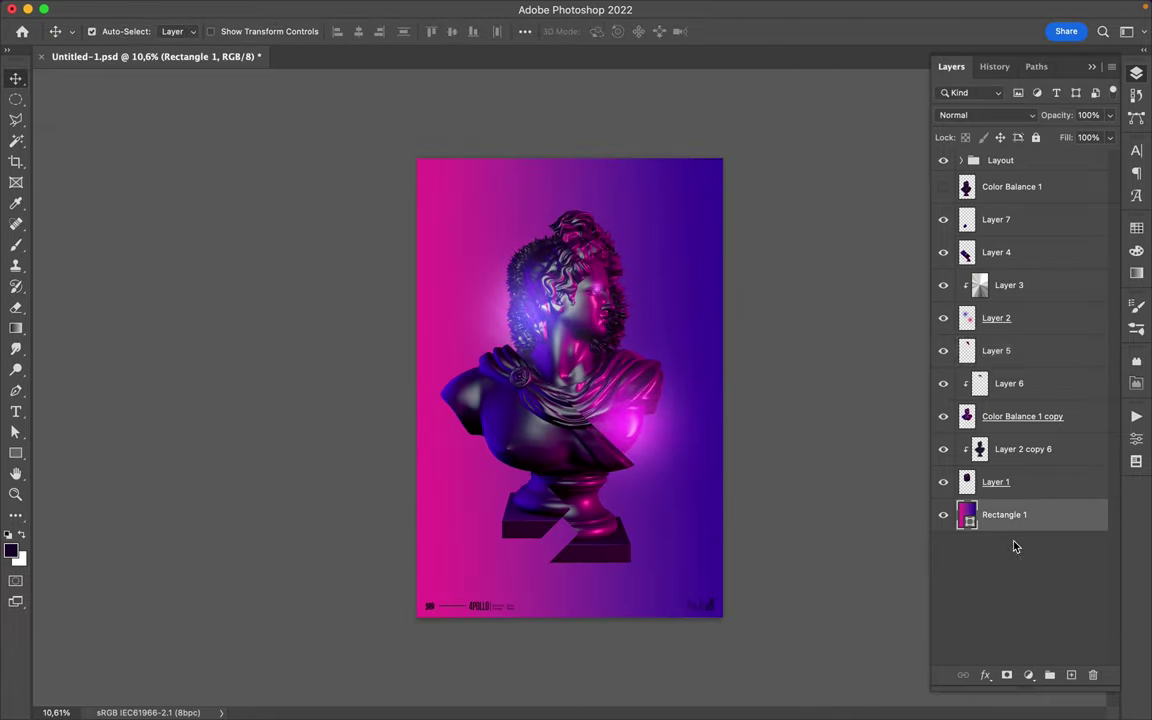
# Step: Duplicate Rectangle 1, set the copy to Subtract at 21% fill, then select Layer 2
pyautogui.hotkey('ctrl', 'j')
pyautogui.click(985, 115)
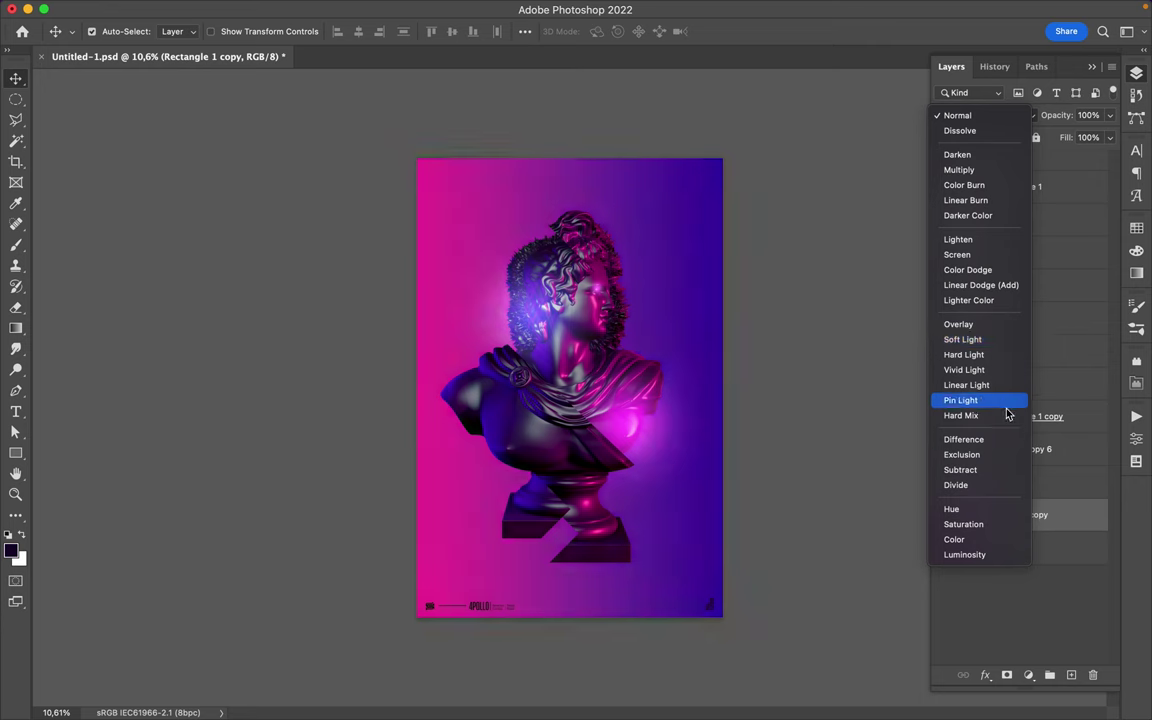
pyautogui.click(990, 469)
pyautogui.click(1110, 137)
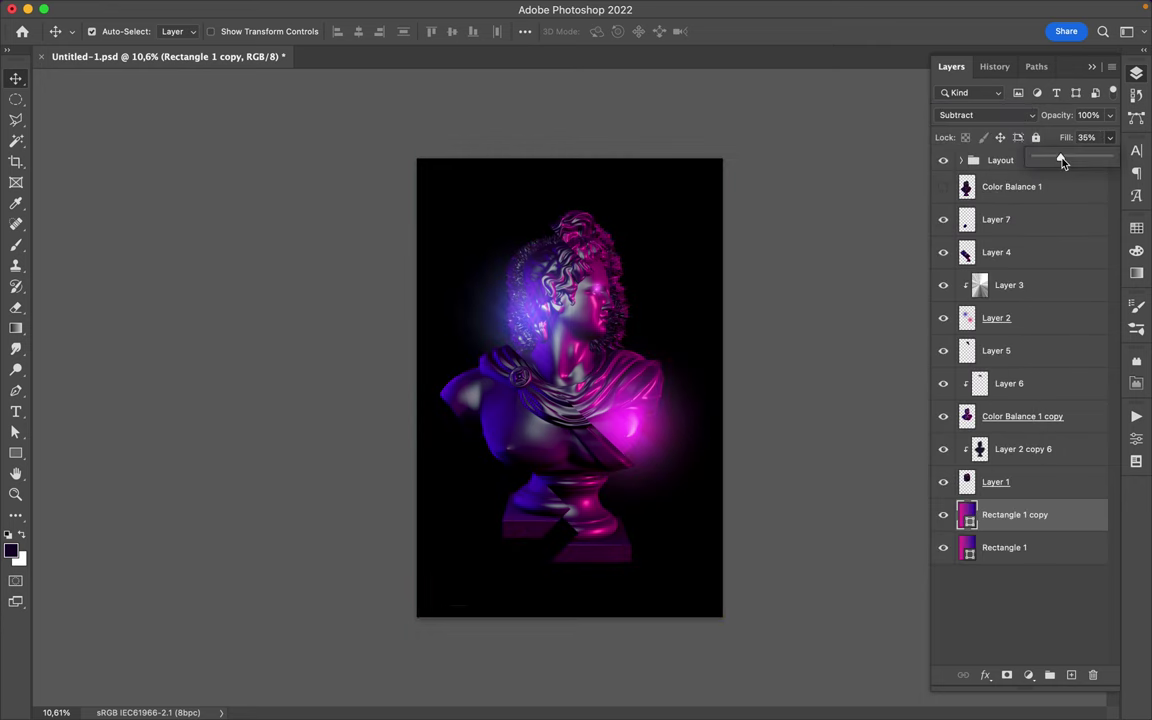
pyautogui.moveTo(1121, 154); pyautogui.dragTo(1042, 156)
pyautogui.scroll(2, 783, 318)
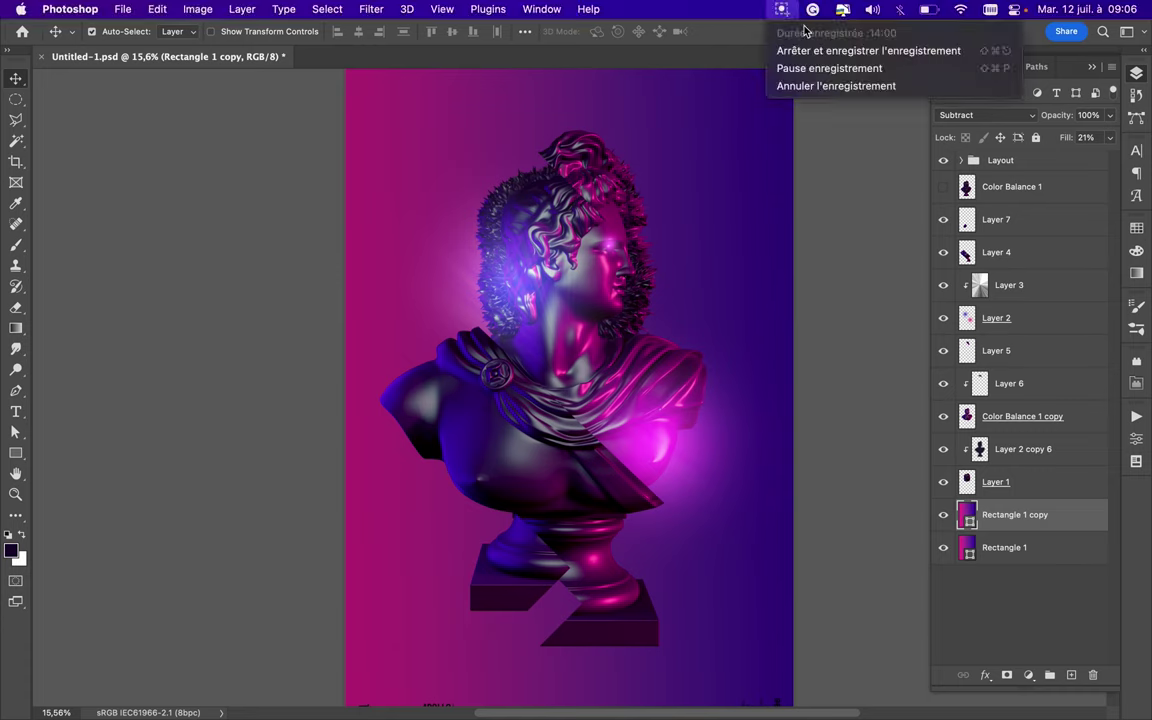
pyautogui.click(1000, 318)
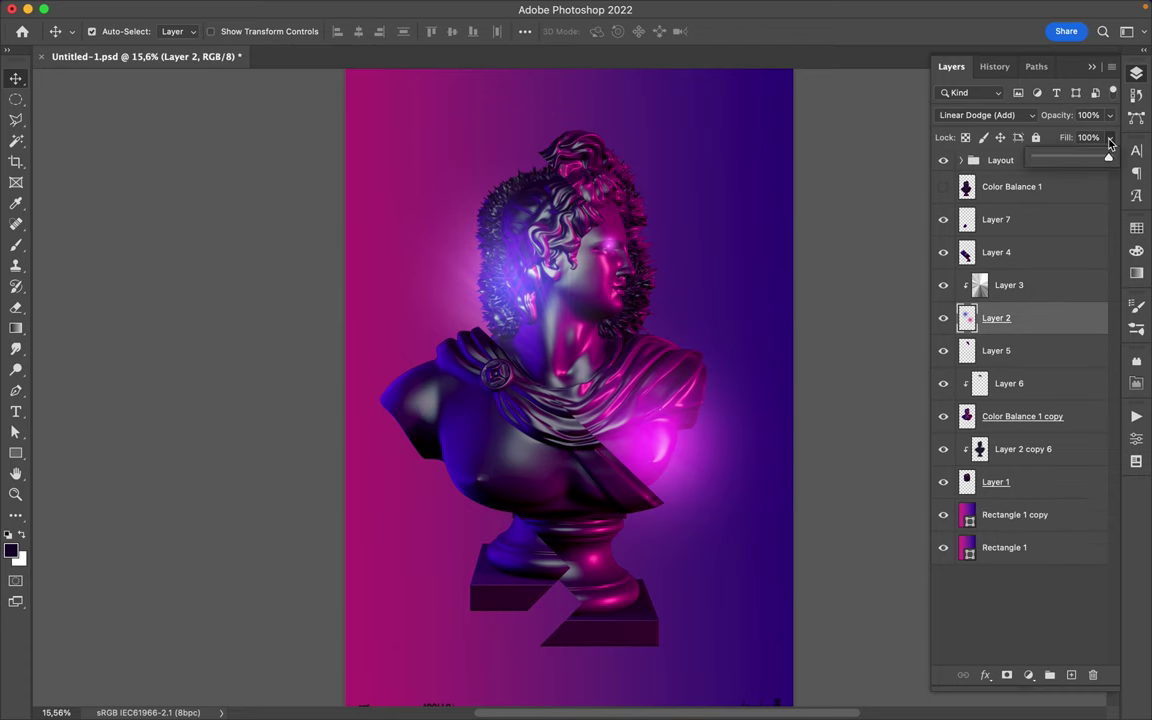
# Step: Lower Layer 2's fill, then copy a shoulder piece of the bust to a new layer and shift it up
pyautogui.moveTo(1110, 137); pyautogui.dragTo(1090, 160)
pyautogui.click(720, 372)
pyautogui.press('l')
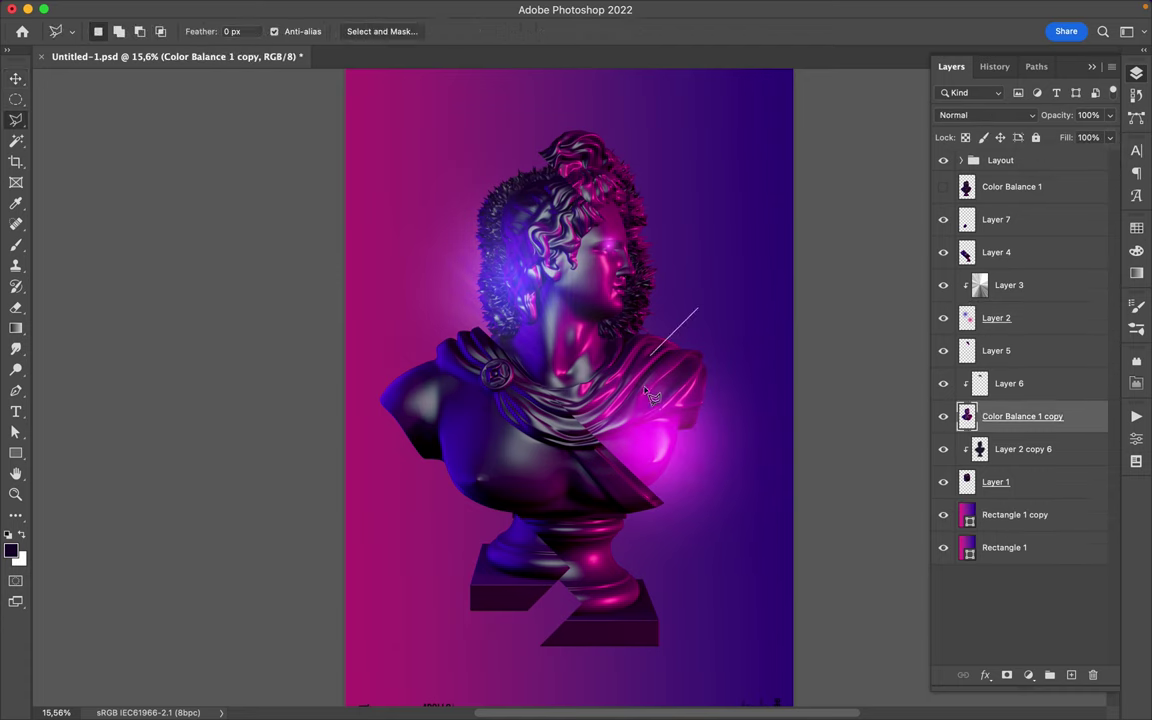
pyautogui.hotkey('ctrl', 'j')
pyautogui.moveTo(960, 416); pyautogui.dragTo(960, 238)
pyautogui.press('v')
pyautogui.hotkey('ctrl', 't')
pyautogui.press('Return')
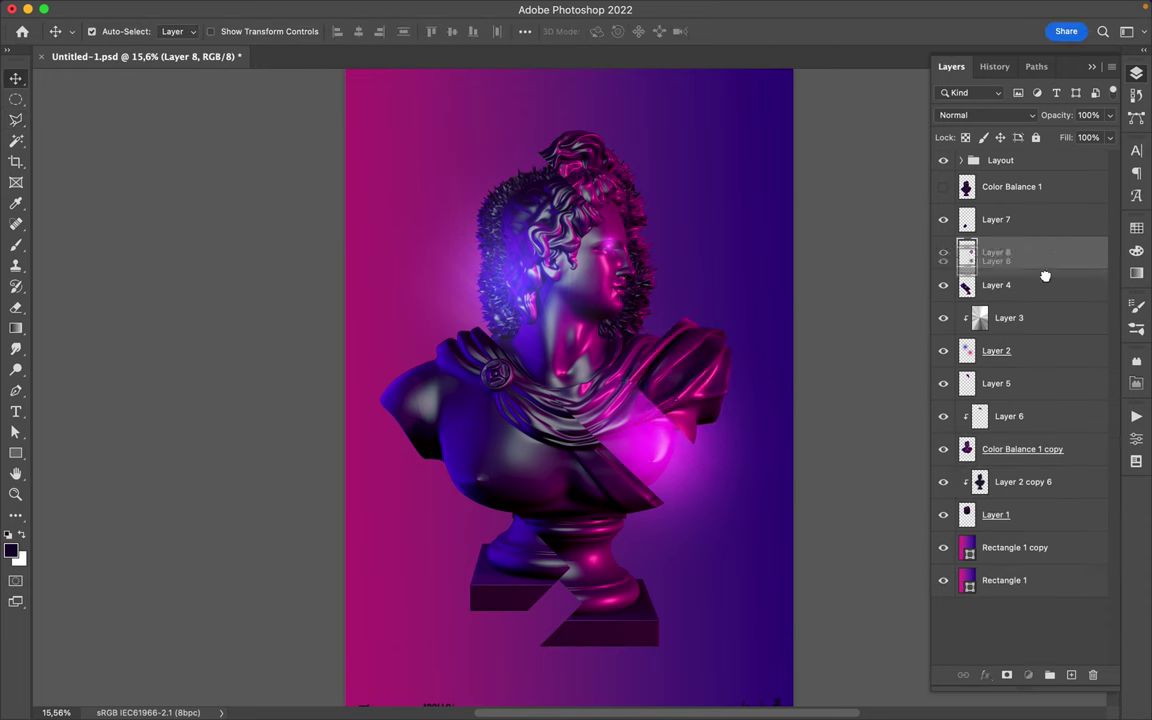
# Step: Move Layer 8 between Layers 2 and 5, and paint glossy magenta over the right shoulder, clipped below Layer 6
pyautogui.moveTo(1054, 252); pyautogui.dragTo(1000, 336)
pyautogui.hotkey('ctrl', 'shift', 'n')
pyautogui.press('b')
pyautogui.moveTo(600, 330); pyautogui.dragTo(700, 340)
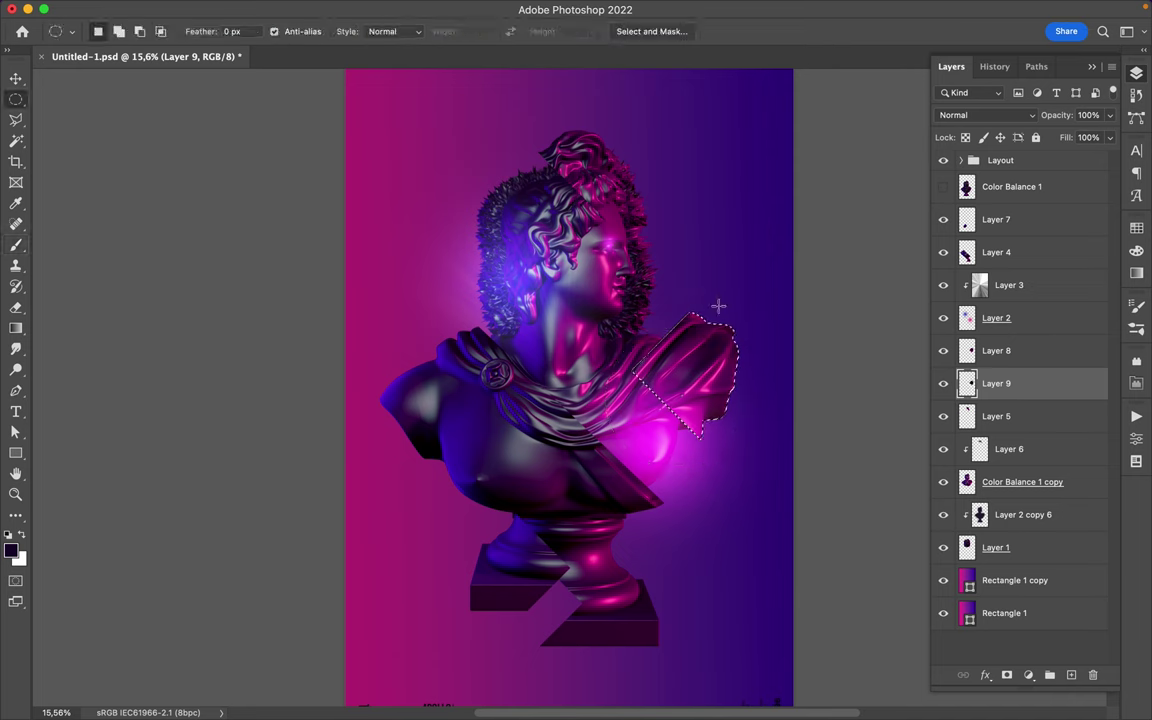
pyautogui.hotkey('ctrl', 'd')
pyautogui.press('v')
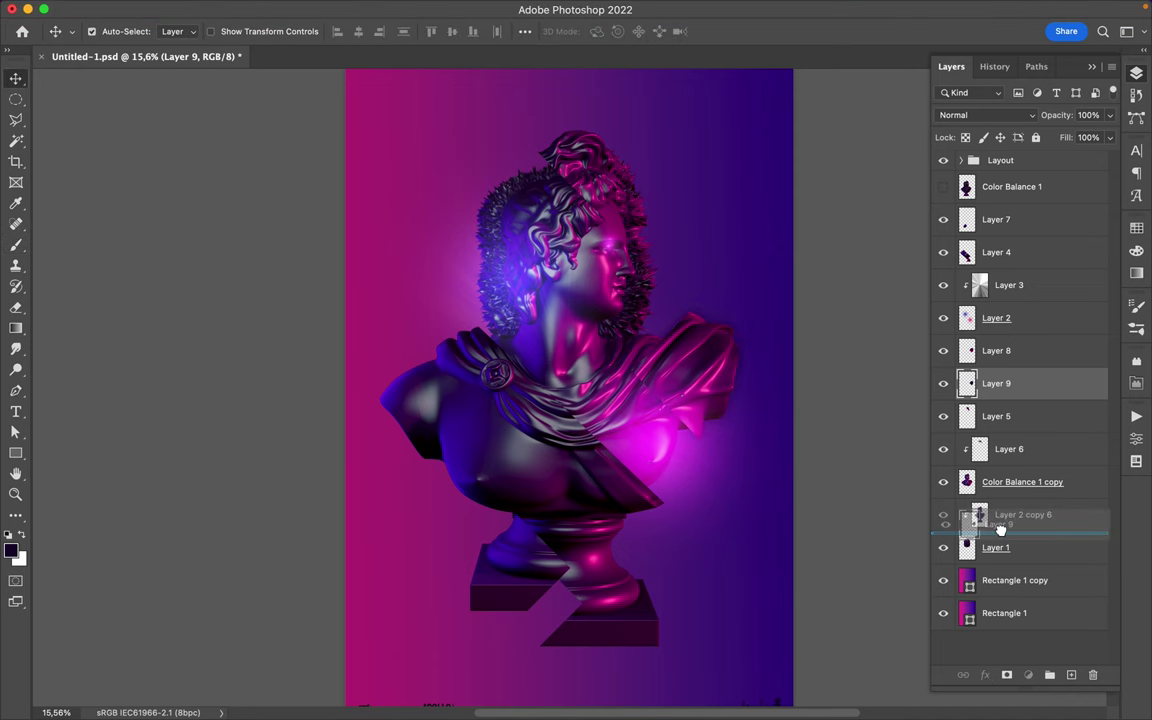
pyautogui.moveTo(1010, 383); pyautogui.dragTo(1022, 470)
pyautogui.moveTo(652, 383); pyautogui.dragTo(680, 385)
pyautogui.click(1009, 449)
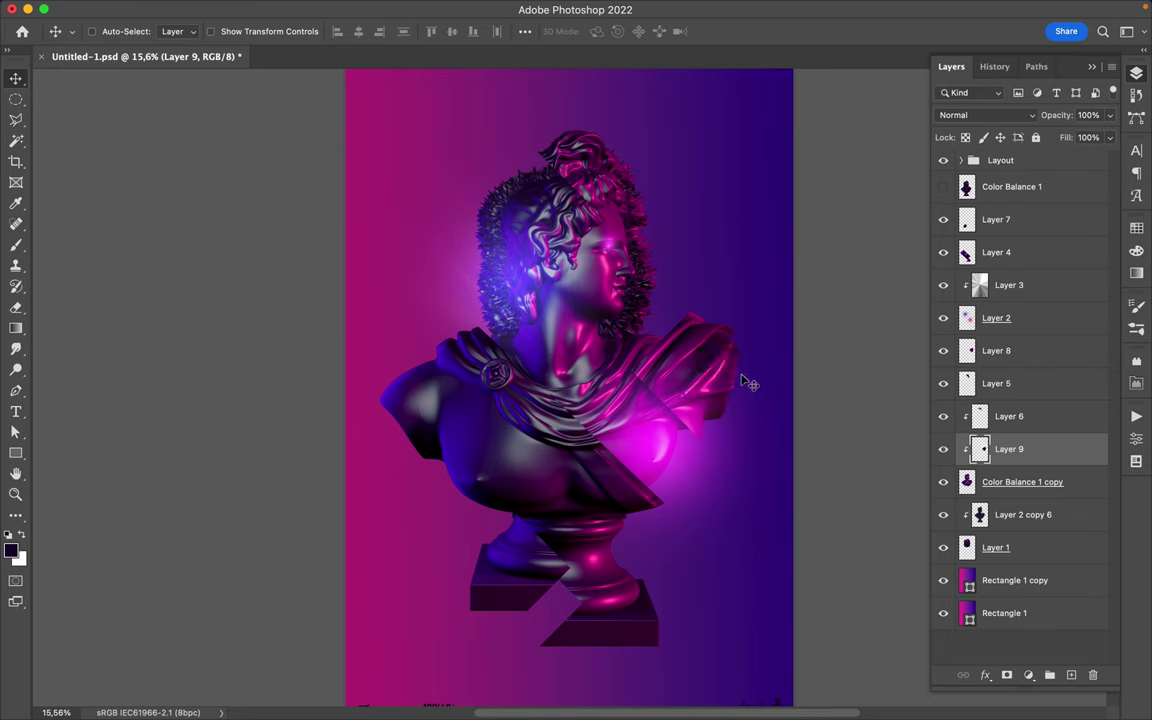
# Step: Copy a polygonal left-shoulder fragment to a new layer and move it left and down
pyautogui.press('l')
pyautogui.click(395, 335)
pyautogui.click(357, 465)
pyautogui.doubleClick(492, 430)
pyautogui.press('super+c')
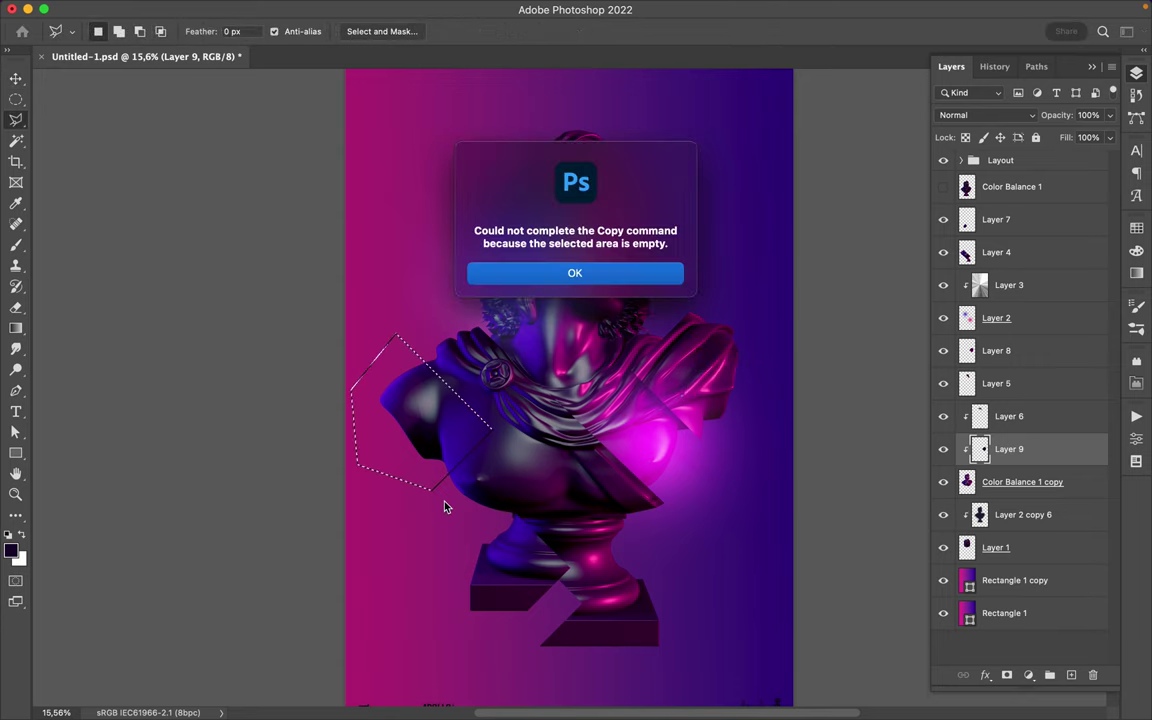
pyautogui.press('Return')
pyautogui.press('super+j')
pyautogui.press('v')
pyautogui.moveTo(468, 391); pyautogui.dragTo(438, 428)
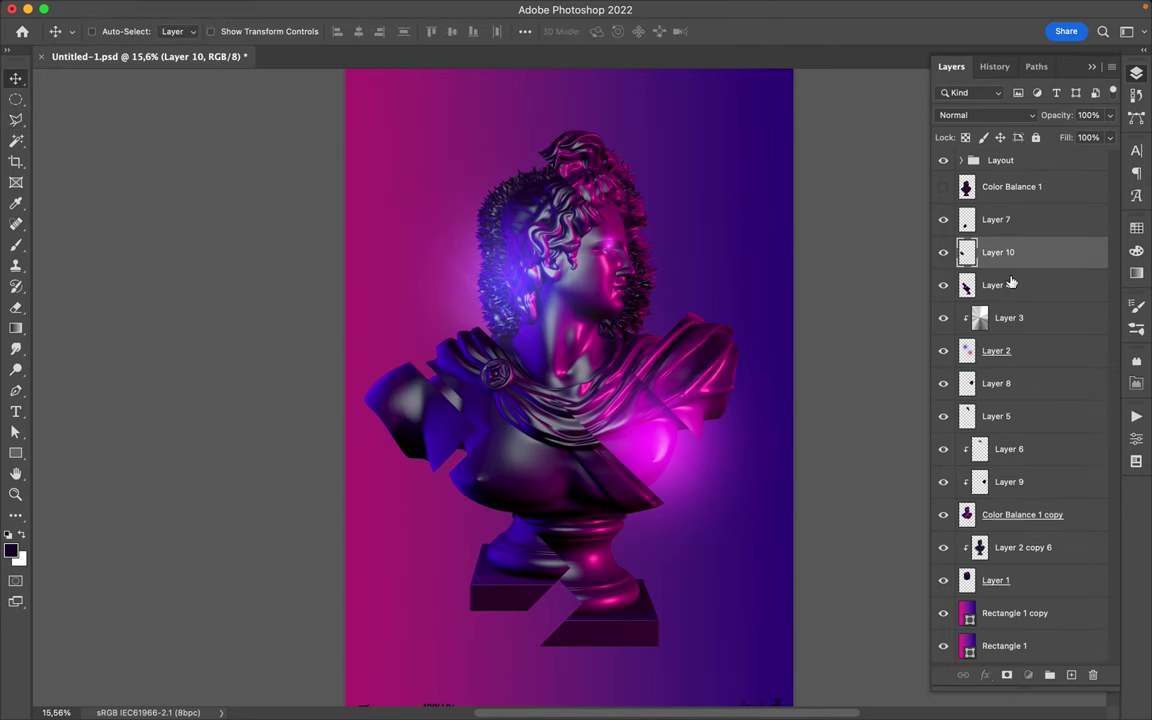
# Step: Copy Layer 4 fragments onto Layers 11 and 12, stacking them below Layer 9 and clipping Layer 12
pyautogui.click(1010, 285)
pyautogui.press('super+j')
pyautogui.press('v')
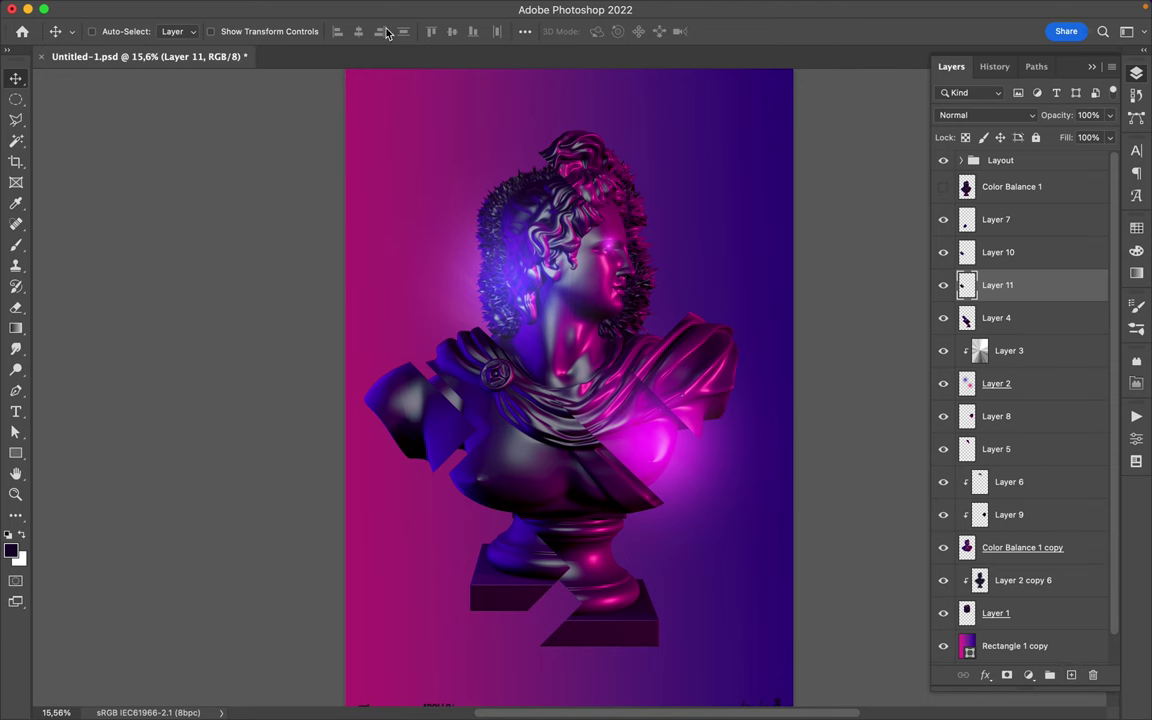
pyautogui.moveTo(998, 285); pyautogui.dragTo(1031, 537)
pyautogui.click(1000, 285)
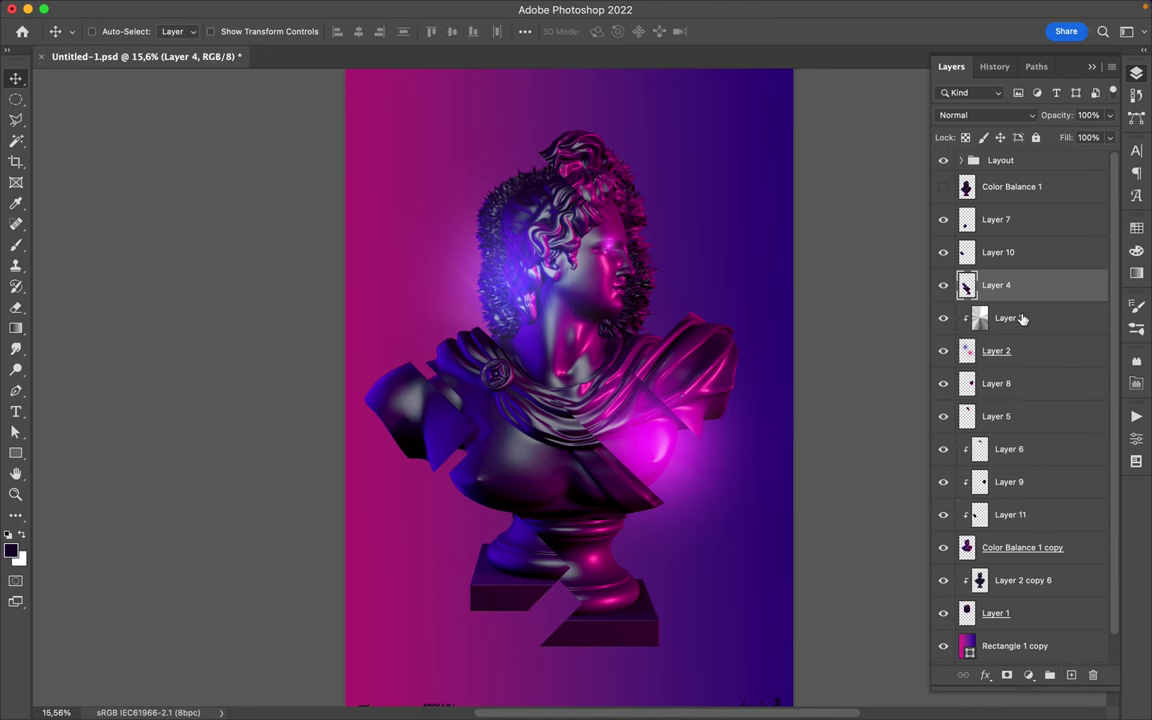
pyautogui.press('super+j')
pyautogui.press('b')
pyautogui.press('super+d')
pyautogui.press('v')
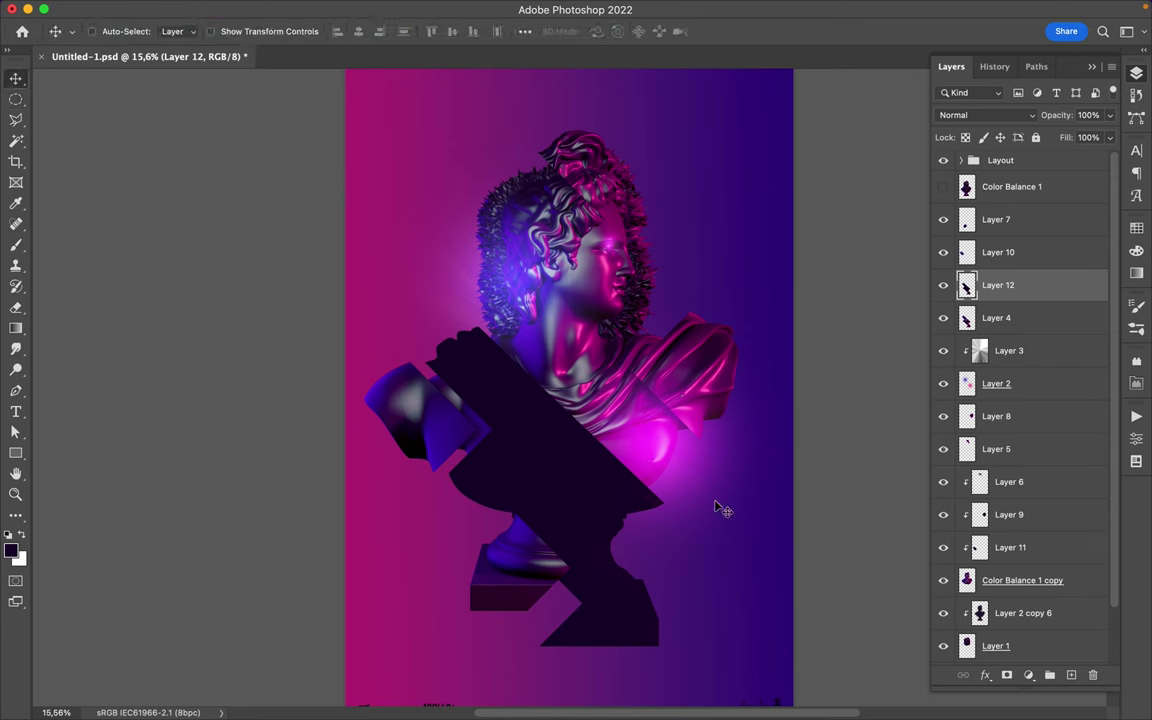
pyautogui.click(371, 9)
pyautogui.click(385, 35)
pyautogui.moveTo(998, 285)
pyautogui.mouseDown()
pyautogui.moveTo(1013, 590)
pyautogui.moveTo(1010, 545)
pyautogui.mouseUp()
# Step: Move Layer 13 below Layer 12 as a clipped layer
pyautogui.click(519, 582)
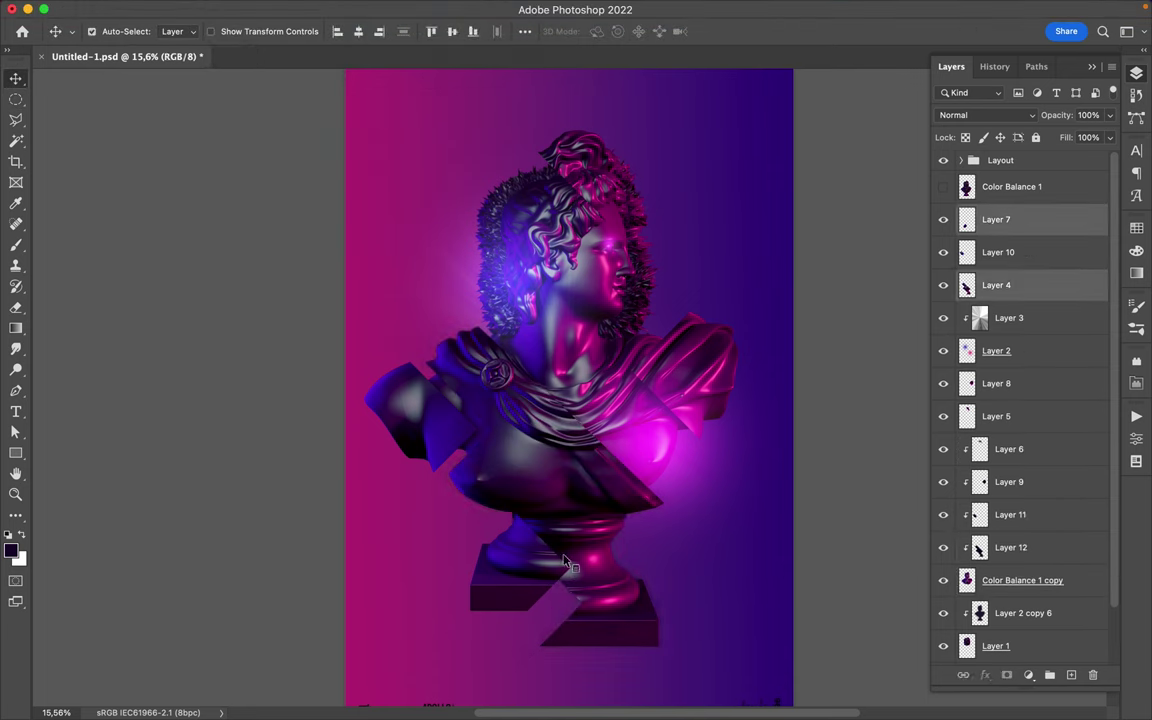
pyautogui.scroll(-3, 1015, 517)
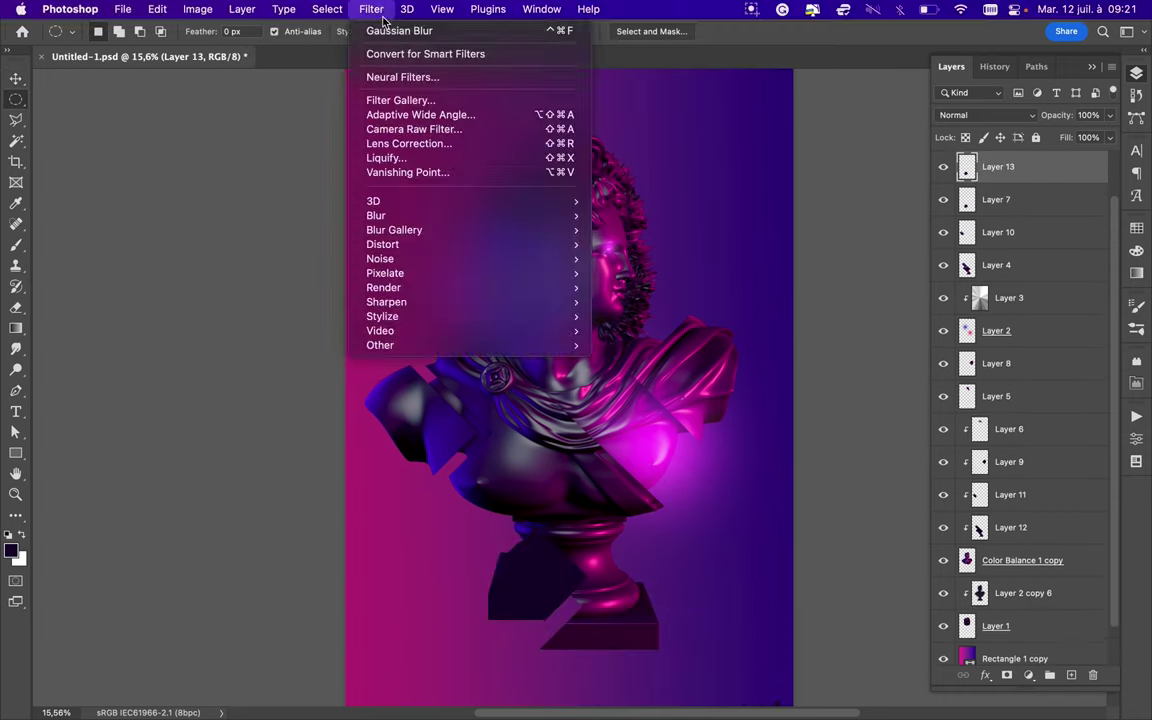
pyautogui.moveTo(998, 166); pyautogui.dragTo(1010, 543)
pyautogui.press('v')
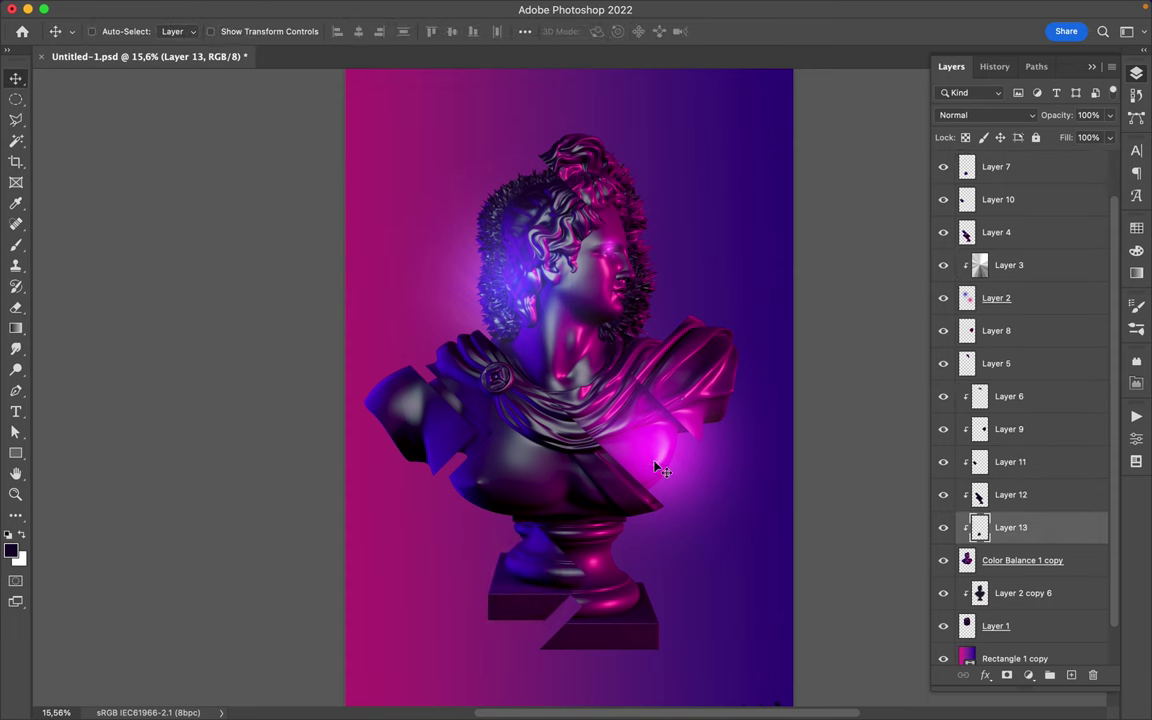
pyautogui.hotkey('alt', '[')
pyautogui.hotkey('alt', '[')
pyautogui.hotkey('alt', '[')
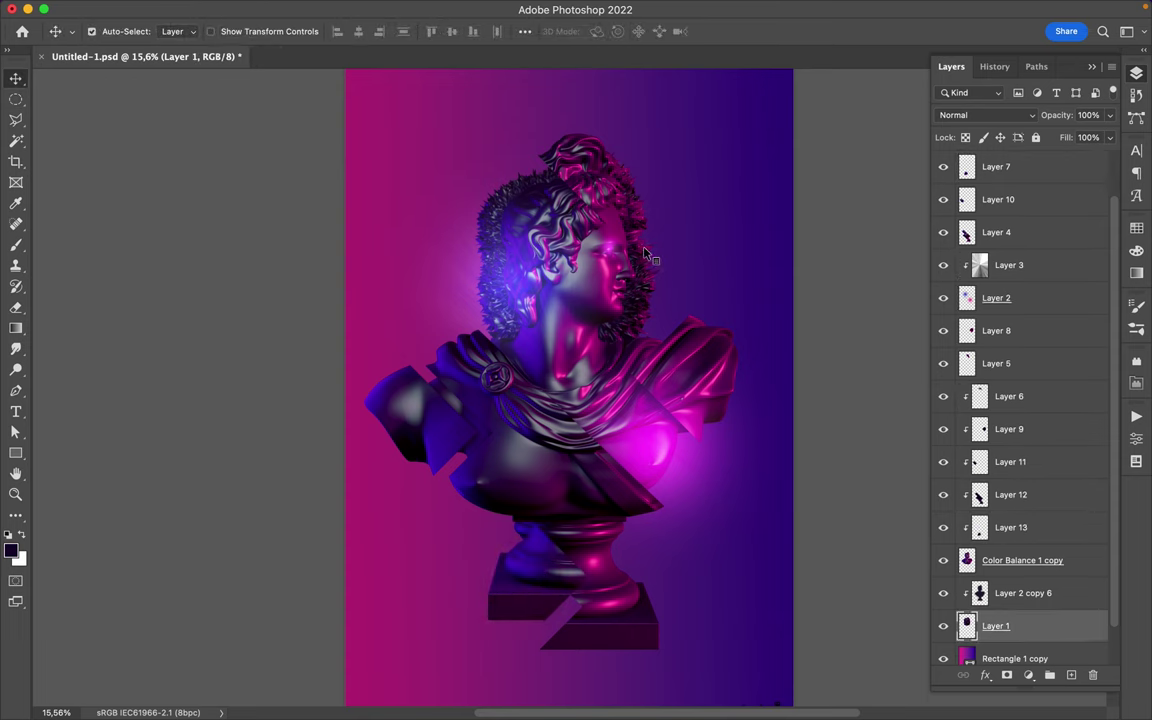
# Step: Copy the lasso-selected hair from Layer 1 onto new Layer 14
pyautogui.press('l')
pyautogui.click(488, 181)
pyautogui.hotkey('ctrl', 'j')
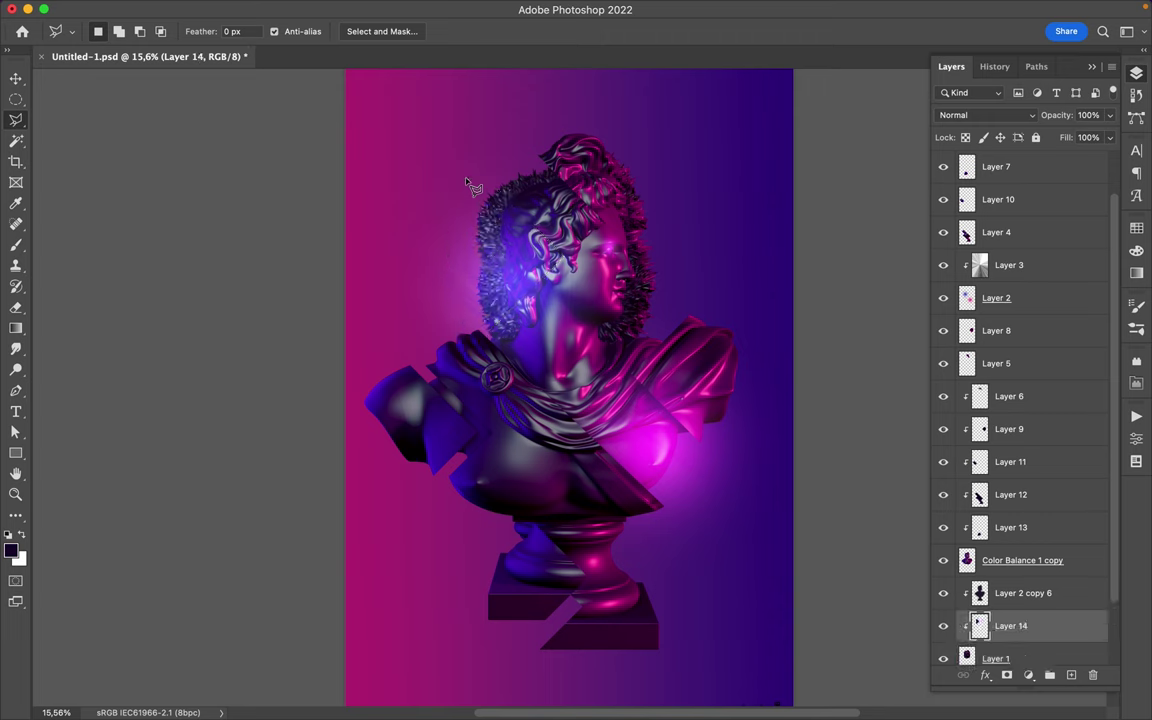
# Step: Put Layer 14 above Layer 4 and duplicate Layers 3 and 2 at 35% fill under Color Balance 1
pyautogui.moveTo(997, 627); pyautogui.dragTo(997, 216)
pyautogui.press('v')
pyautogui.click(1010, 297)
pyautogui.keyDown('shift'); pyautogui.click(1036, 330); pyautogui.keyUp('shift')
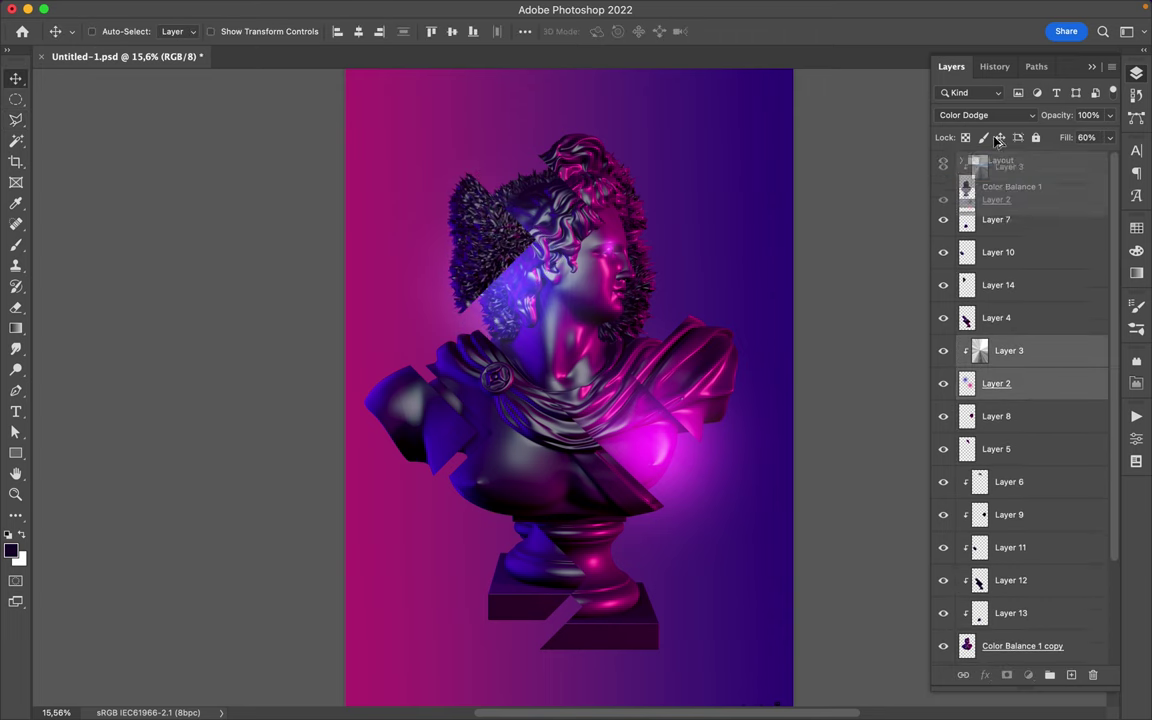
pyautogui.moveTo(1036, 330); pyautogui.dragTo(1015, 182)
pyautogui.moveTo(1096, 143); pyautogui.dragTo(1060, 163)
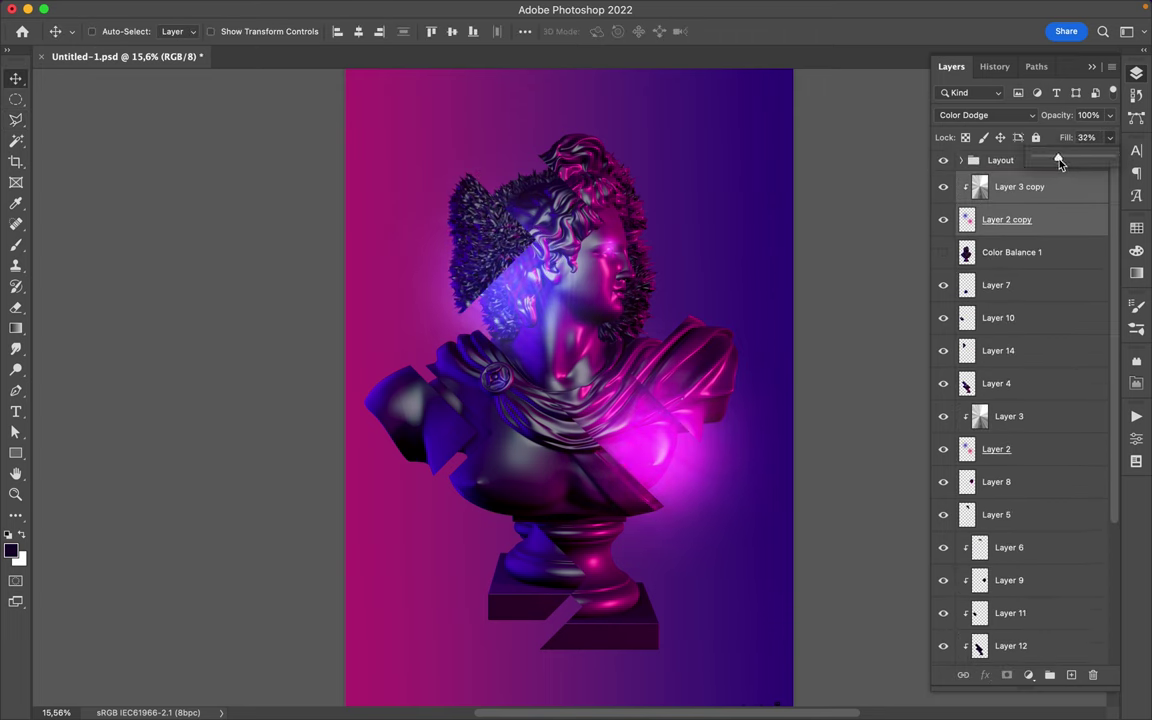
pyautogui.moveTo(1013, 240); pyautogui.dragTo(1011, 267)
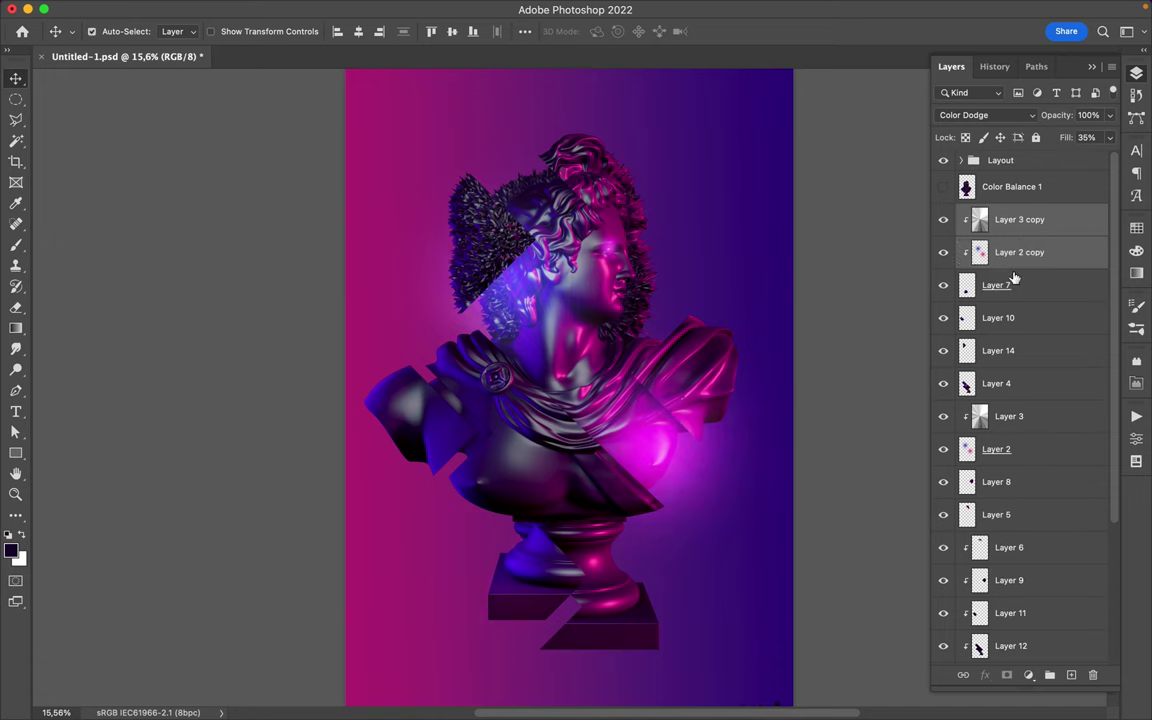
# Step: Nudge the copied hair on Layer 14 slightly to the left
pyautogui.click(1026, 225)
pyautogui.scroll(-3, 571, 532)
pyautogui.scroll(4, 560, 560)
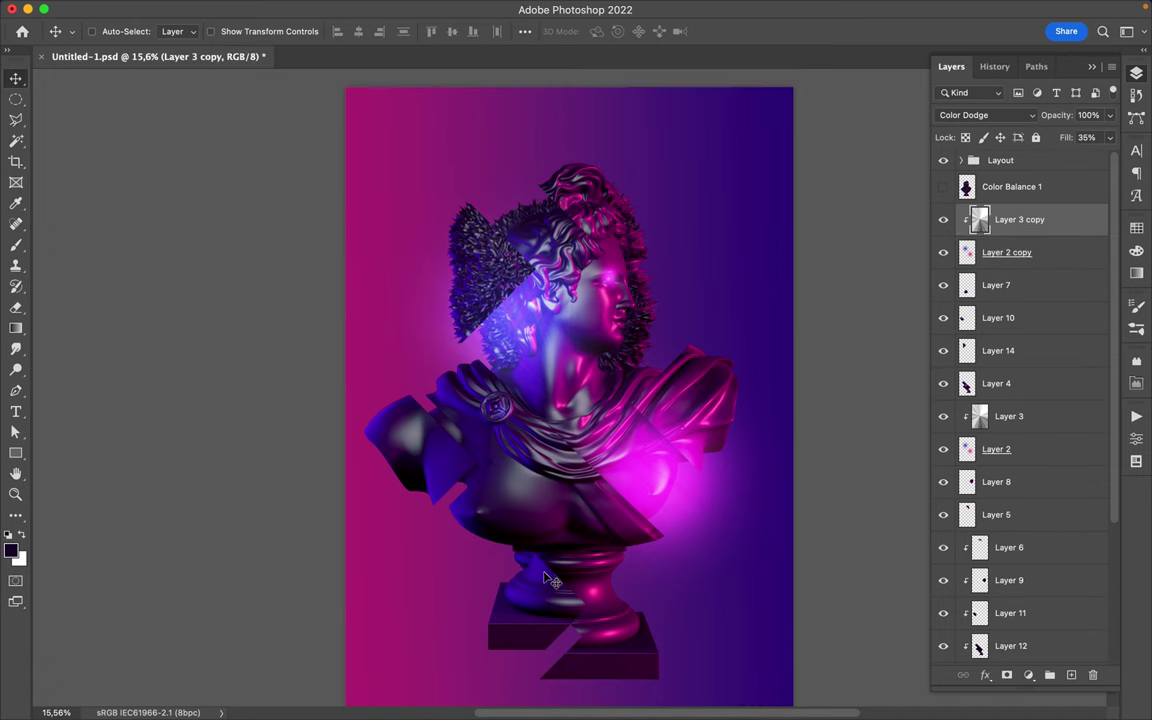
pyautogui.scroll(-3, 588, 477)
pyautogui.scroll(2, 588, 477)
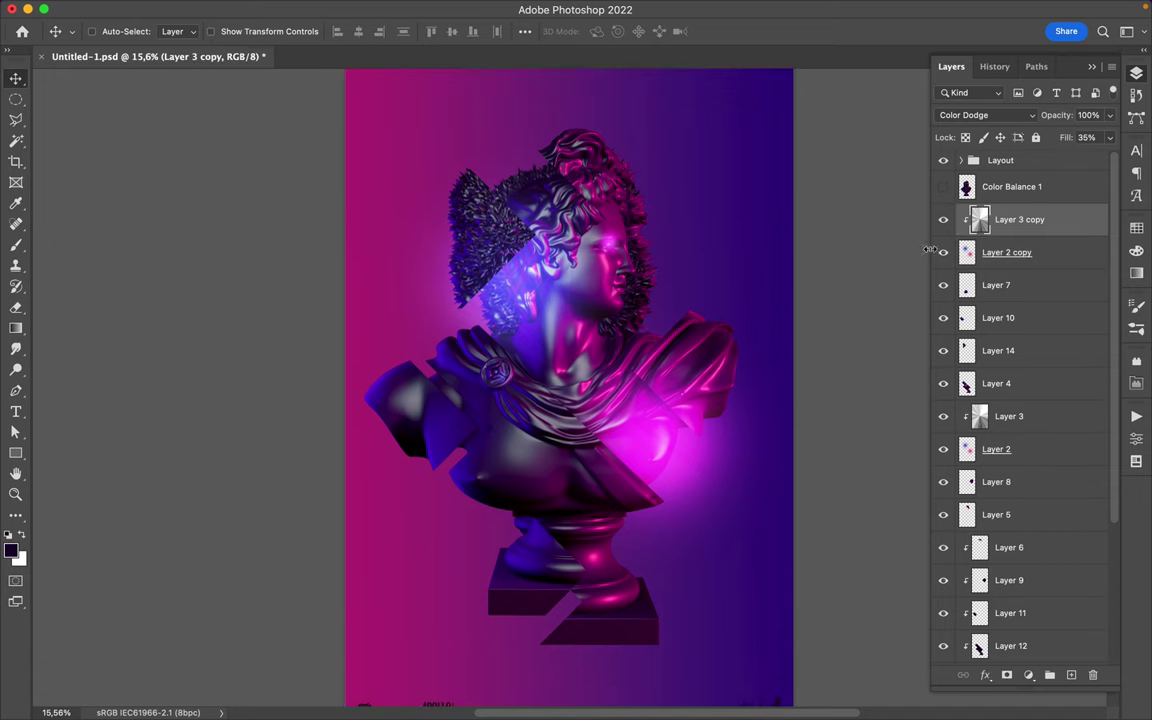
pyautogui.click(950, 290)
pyautogui.click(1021, 351)
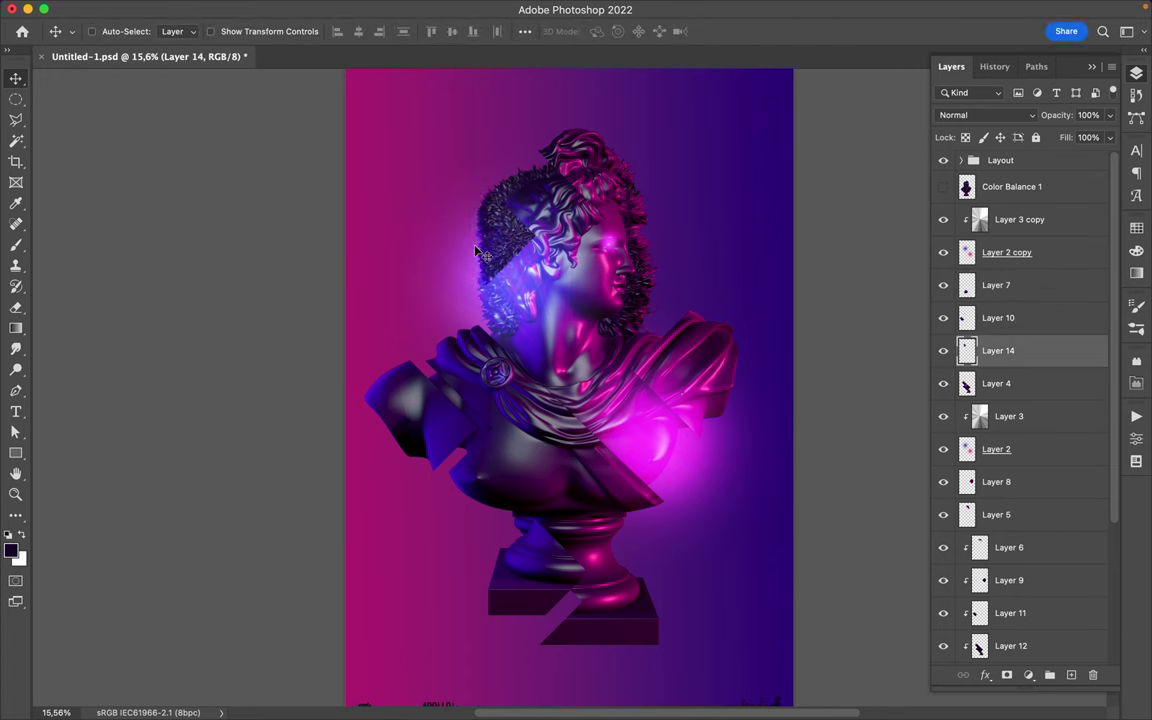
pyautogui.moveTo(487, 252); pyautogui.dragTo(483, 250)
# Step: Duplicate Layer 3 copy to create Layer 3 copy 2
pyautogui.click(1030, 219)
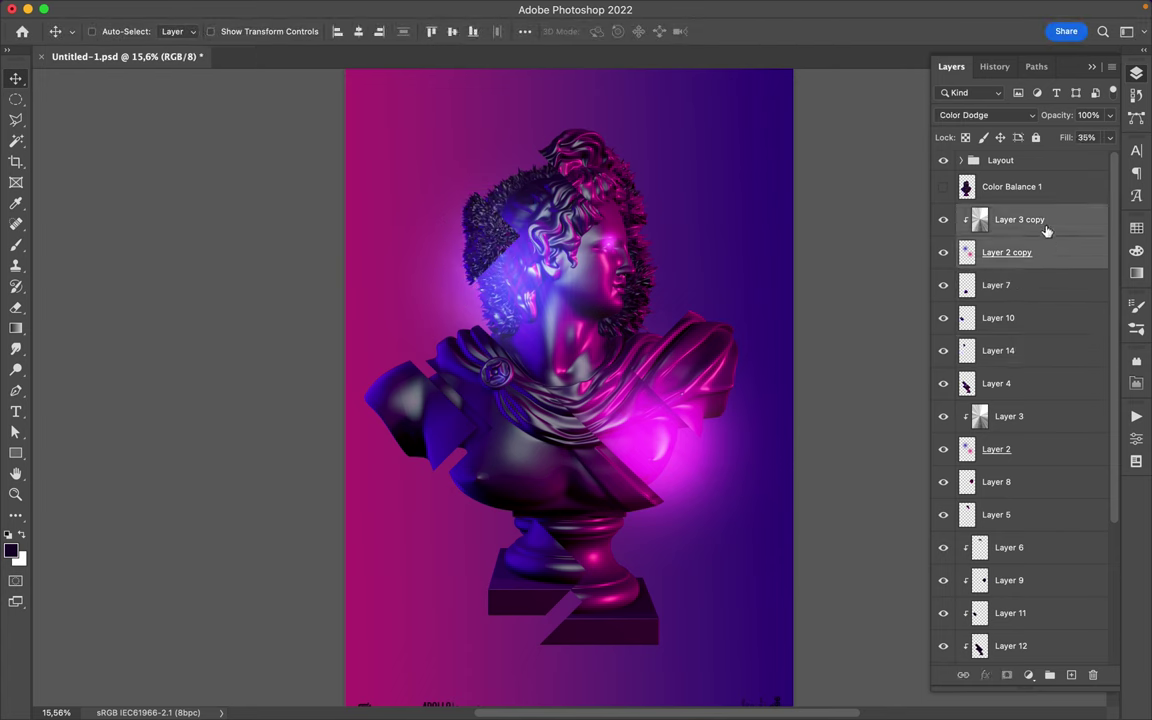
pyautogui.press('super+j')
pyautogui.press('e')
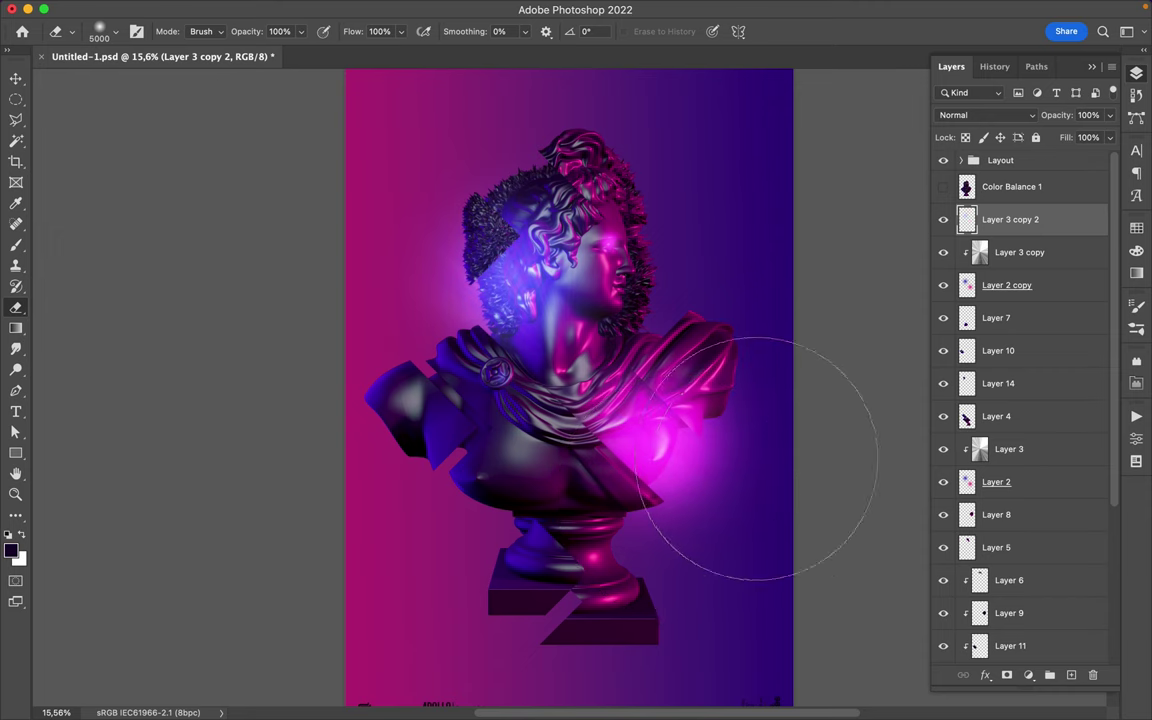
# Step: Liquify the remaining glow copy into a smoke wisp curling up beside the head, then duplicate it
pyautogui.press('v')
pyautogui.click(371, 9)
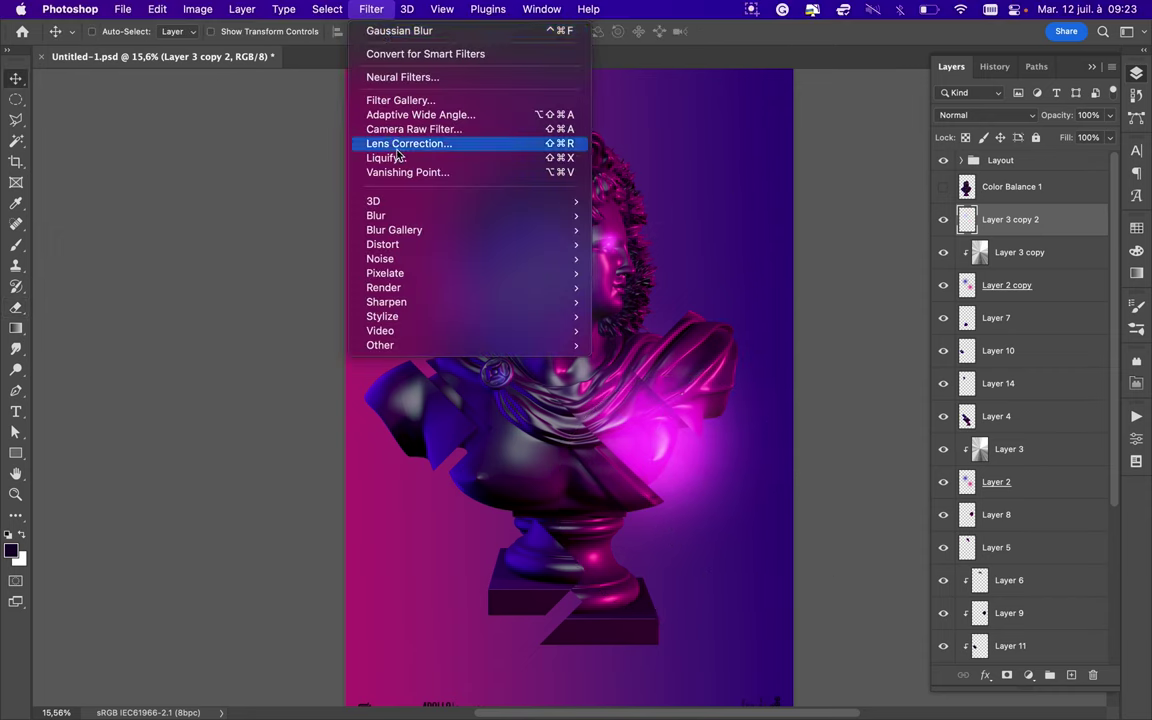
pyautogui.press('Escape')
pyautogui.press('super+shift+x')
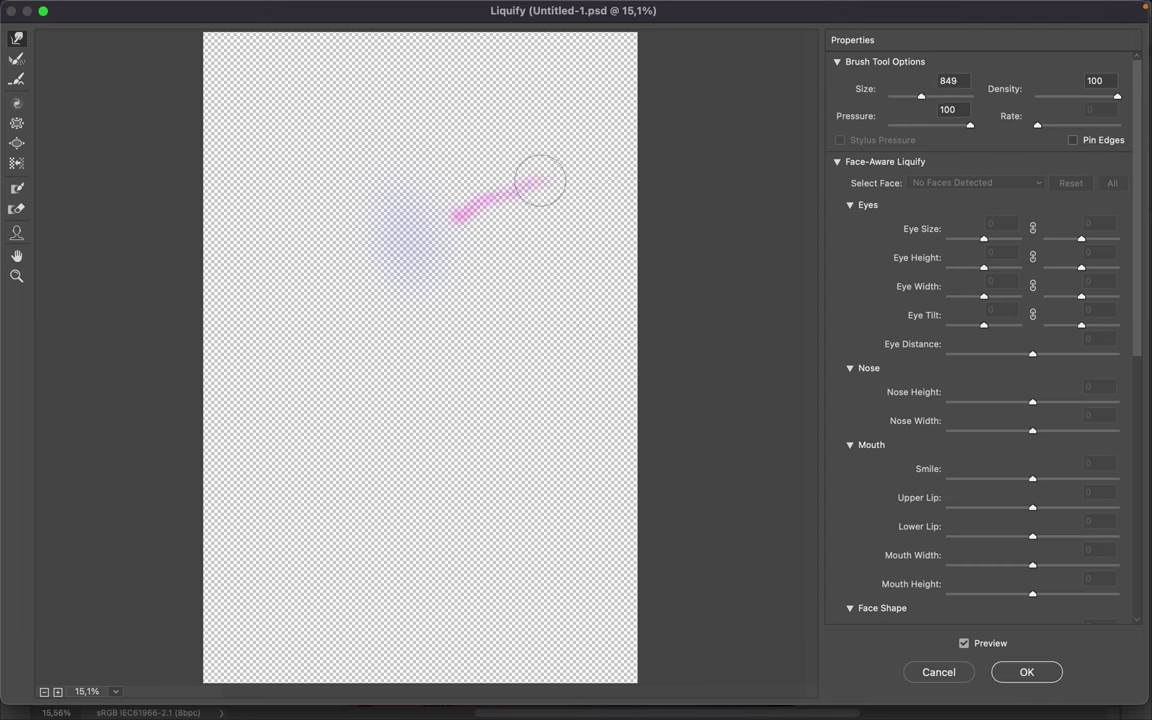
pyautogui.press('Return')
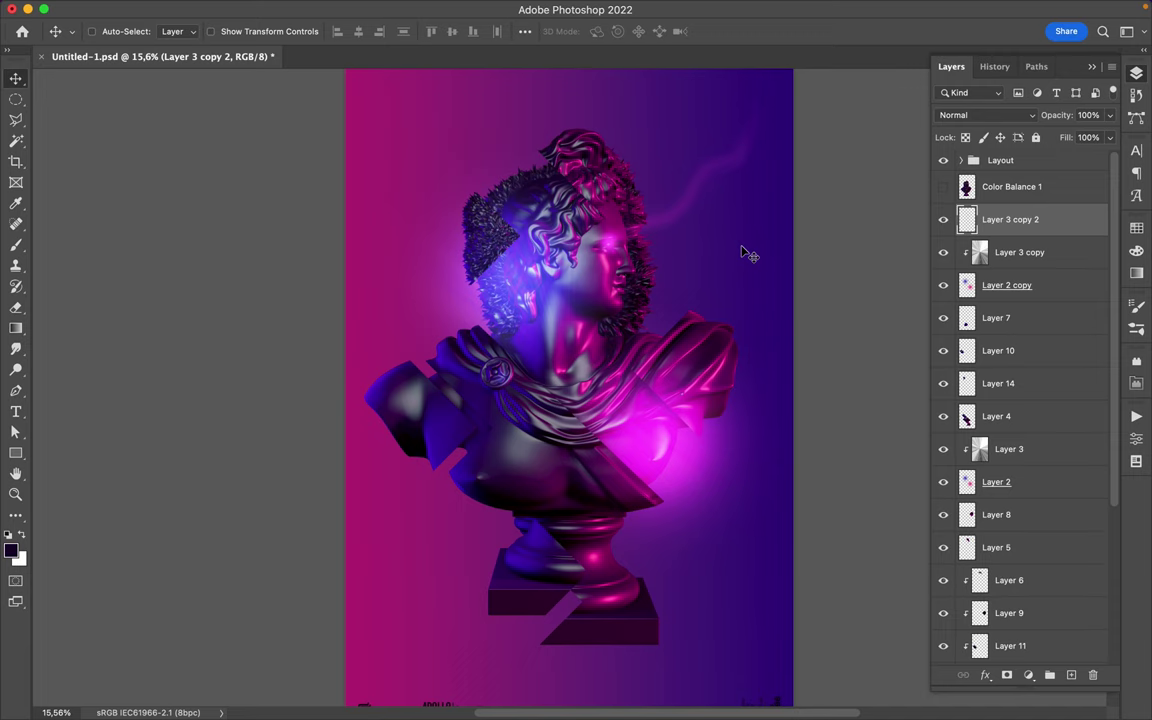
pyautogui.hotkey('ctrl', 'j')
pyautogui.click(985, 115)
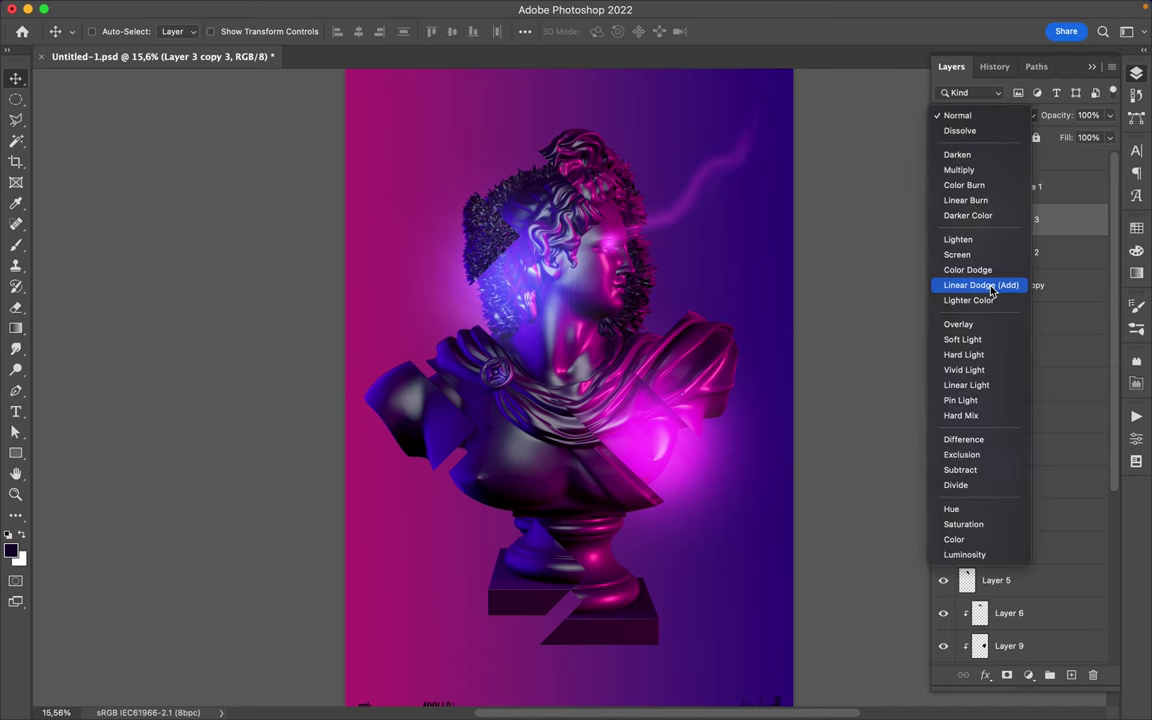
# Step: Set the duplicate wisp layer's blend mode to Pin Light
pyautogui.click(978, 401)
pyautogui.press('e')
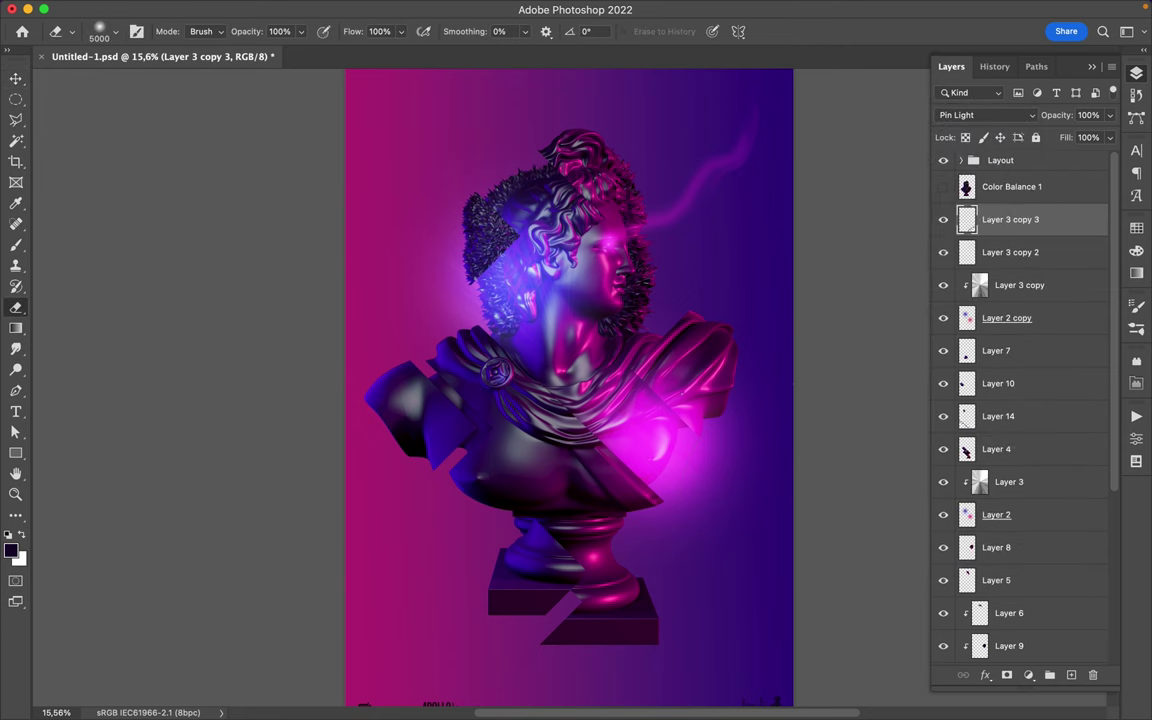
pyautogui.press('v')
# Step: Duplicate the Rectangle 1 gradient to the top of the stack and edit its left gradient stop
pyautogui.hotkey('ctrl', '-')
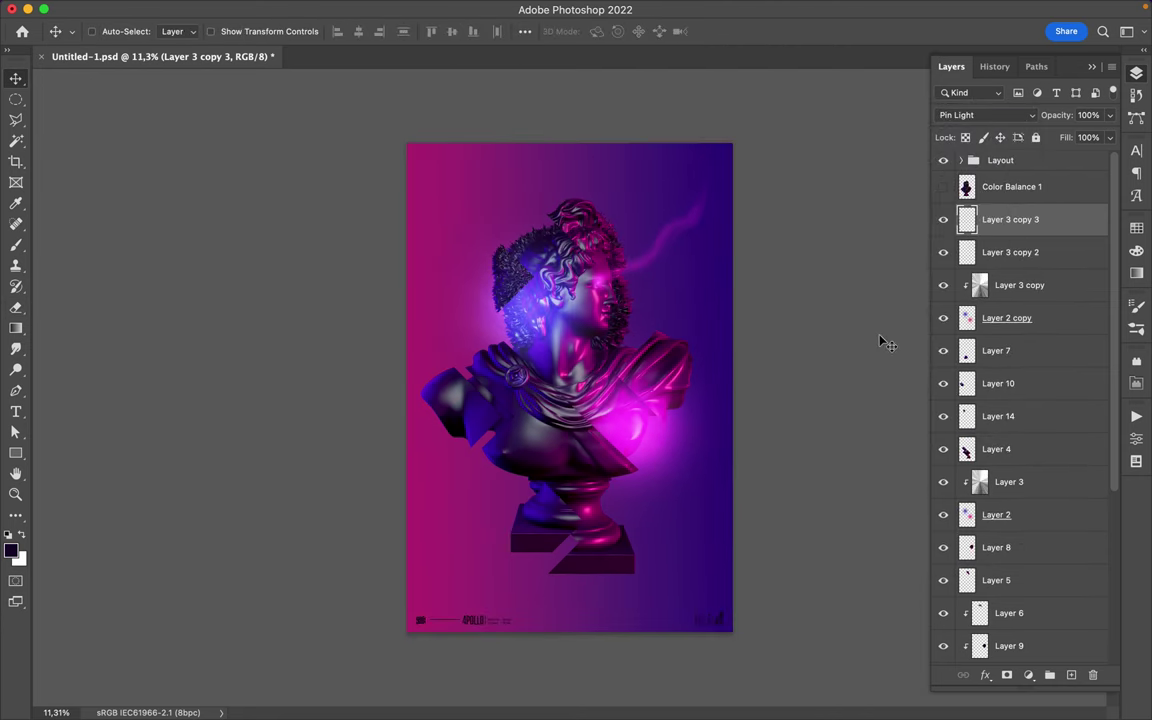
pyautogui.scroll(-5, 1028, 401)
pyautogui.click(1015, 660)
pyautogui.hotkey('ctrl', 'j')
pyautogui.hotkey('ctrl', 'shift', ']')
pyautogui.press('a')
pyautogui.click(237, 31)
pyautogui.doubleClick(136, 246)
# Step: Make the rectangle copy's gradient middle transparent, trying then undoing an erase over the bust
pyautogui.press('Escape')
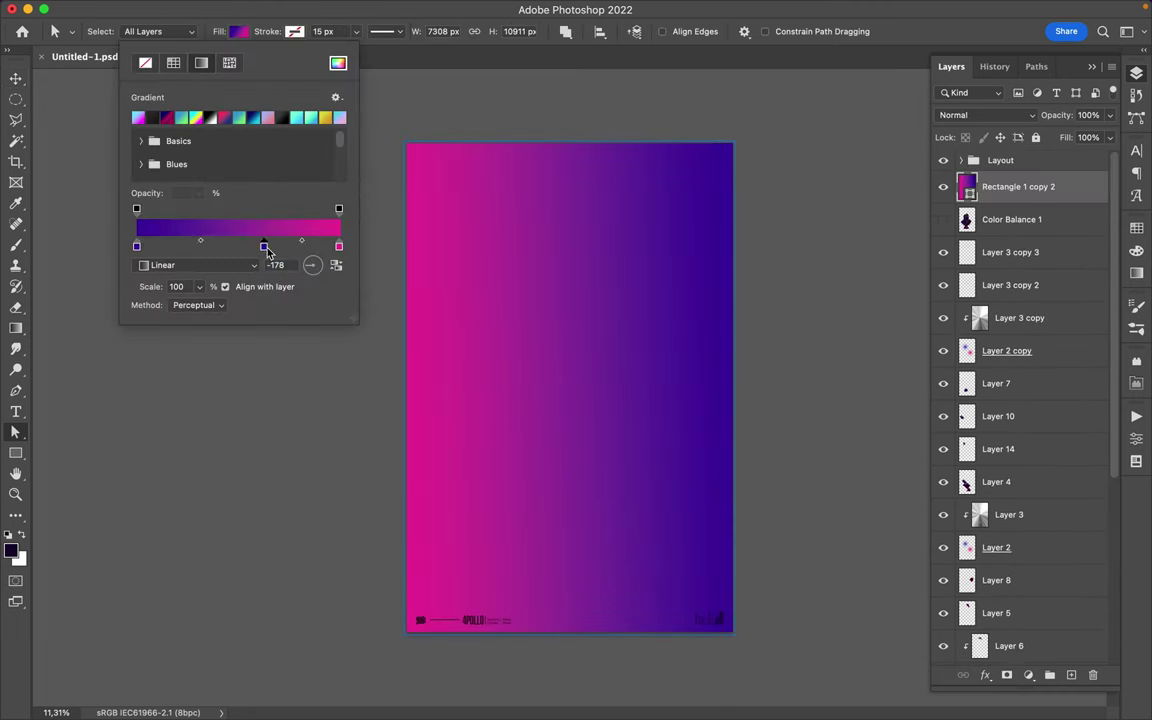
pyautogui.moveTo(266, 251); pyautogui.dragTo(339, 251)
pyautogui.click(185, 208)
pyautogui.click(800, 251)
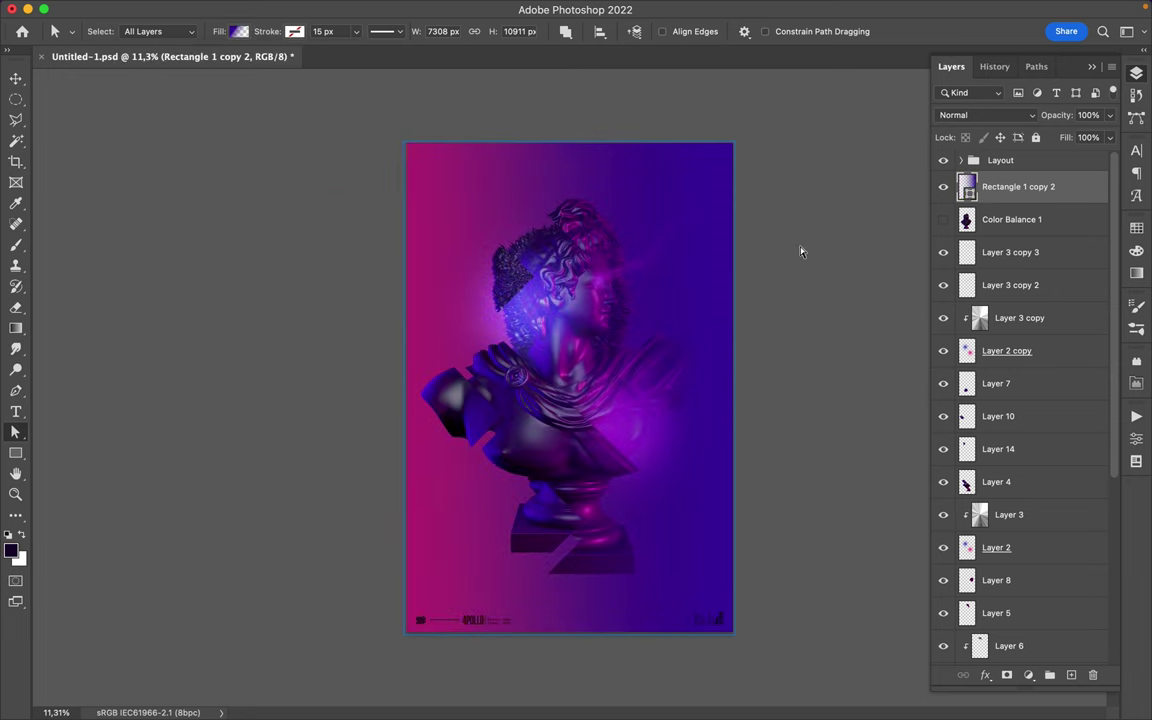
pyautogui.press('e')
pyautogui.moveTo(597, 365)
pyautogui.mouseDown()
pyautogui.moveTo(535, 325)
pyautogui.moveTo(720, 405)
pyautogui.mouseUp()
pyautogui.hotkey('ctrl', 'z')
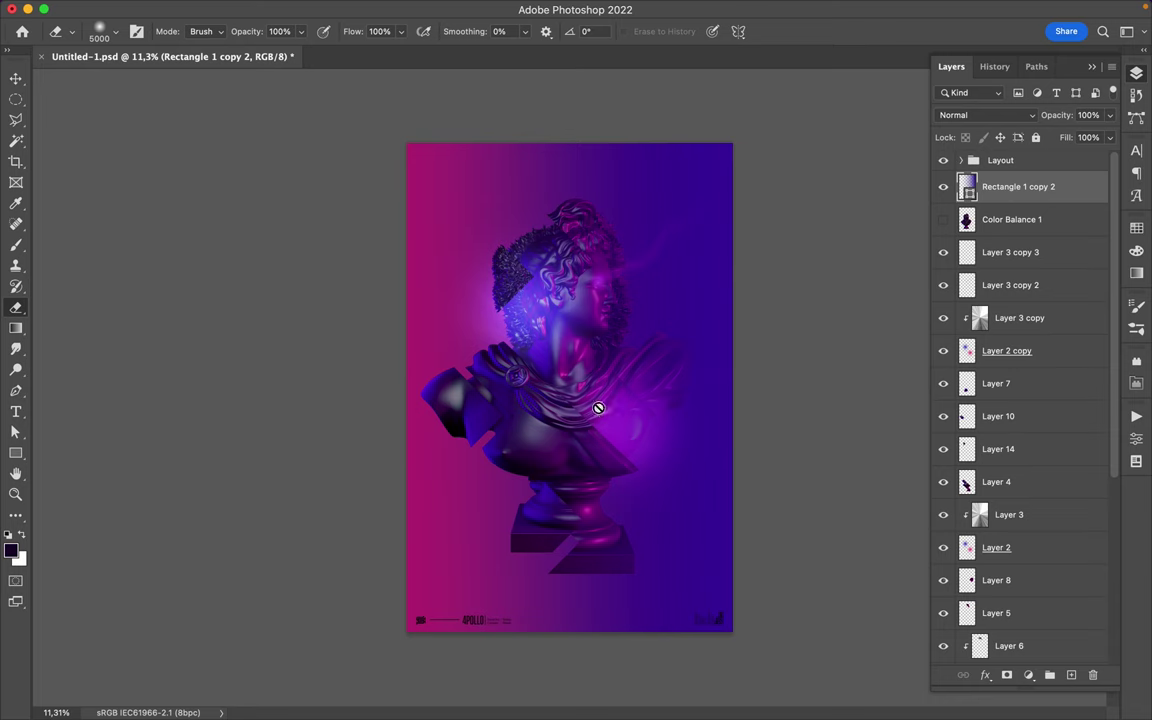
# Step: Turn the rectangle copy into a reversed Radial vignette in Multiply, erasing it over the bust
pyautogui.press('a')
pyautogui.click(239, 31)
pyautogui.click(200, 265)
pyautogui.click(155, 280)
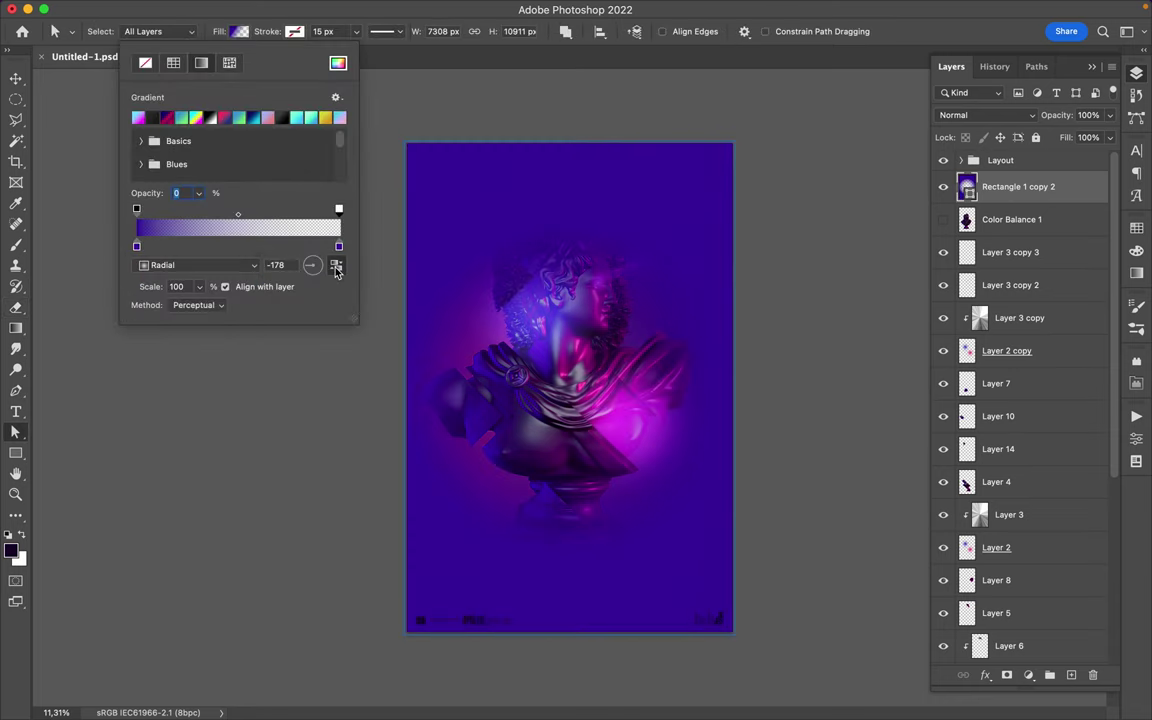
pyautogui.press('e')
pyautogui.moveTo(592, 334)
pyautogui.mouseDown()
pyautogui.moveTo(527, 360)
pyautogui.moveTo(530, 265)
pyautogui.moveTo(586, 450)
pyautogui.moveTo(547, 466)
pyautogui.mouseUp()
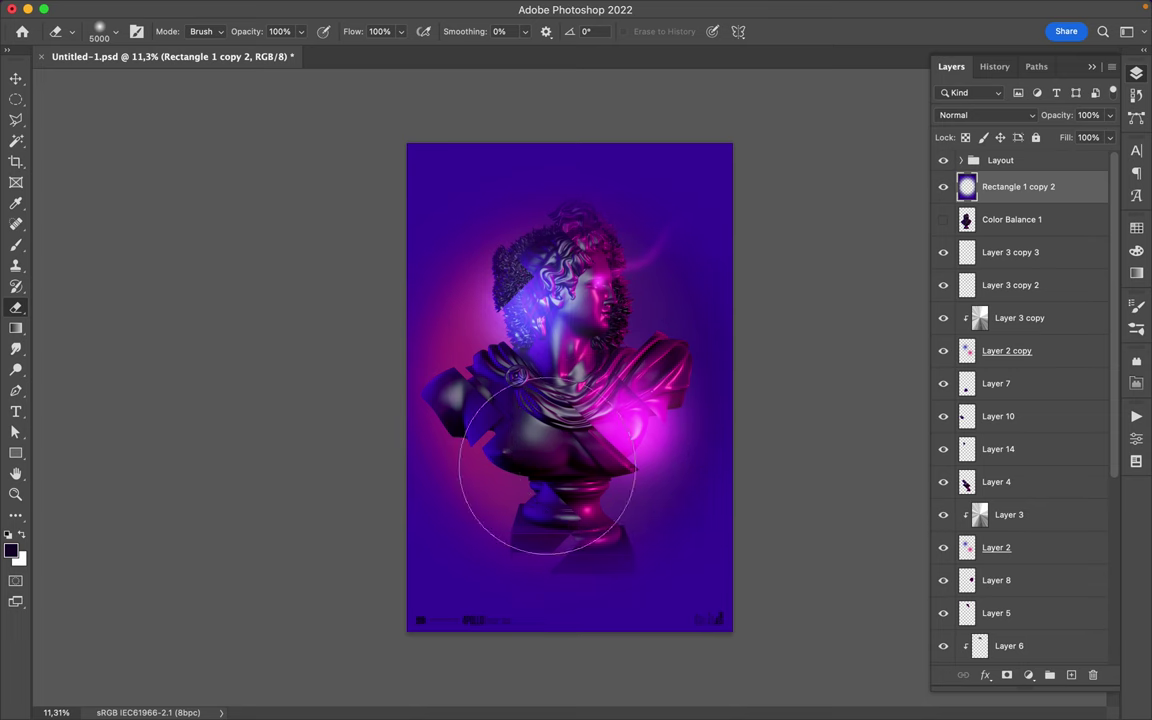
pyautogui.press('v')
pyautogui.click(985, 115)
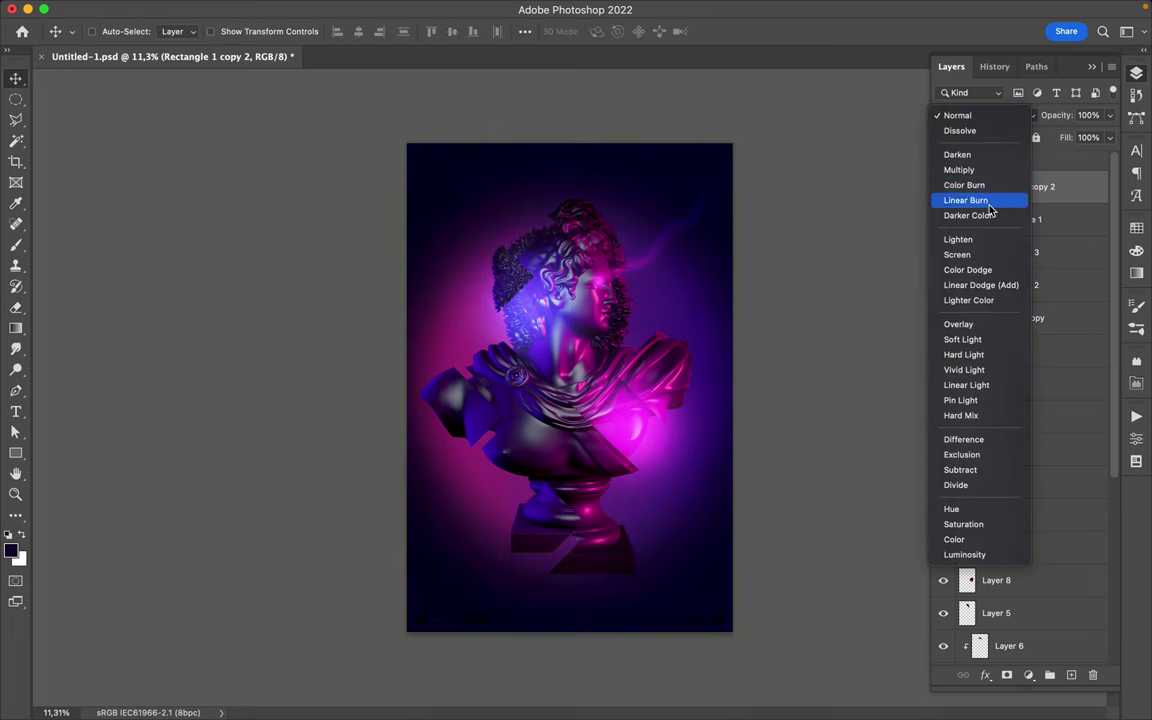
pyautogui.click(960, 167)
# Step: Duplicate the wisp as Layer 3 copy 4 with Linear Dodge (Add) blending
pyautogui.press('e')
pyautogui.press('v')
pyautogui.scroll(3, 575, 300)
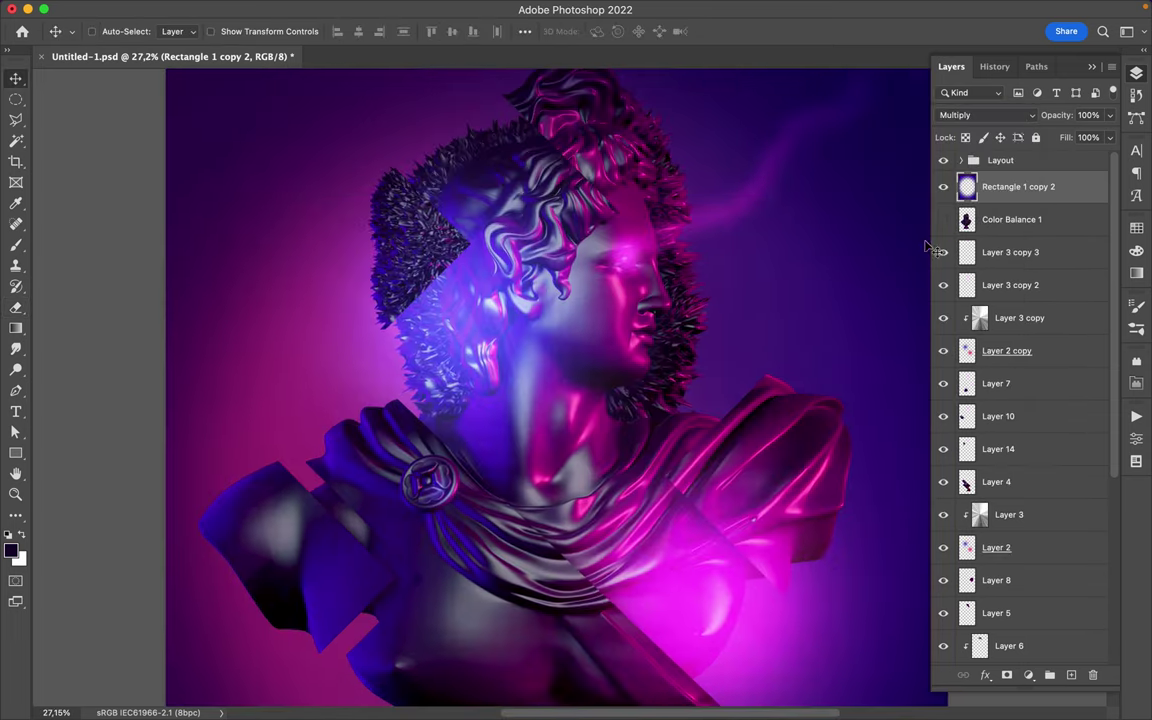
pyautogui.click(1010, 252)
pyautogui.hotkey('ctrl', 'j')
pyautogui.click(985, 115)
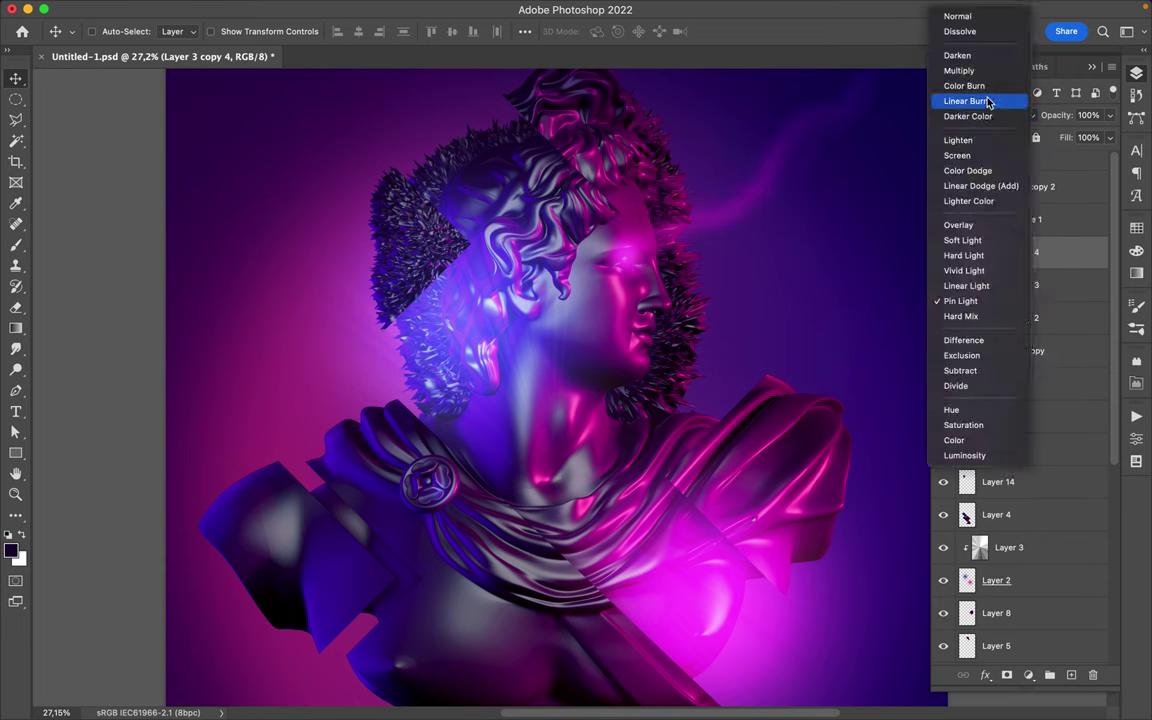
pyautogui.click(985, 186)
# Step: Recolour the Layout group's text layers with a magenta swatch
pyautogui.scroll(-3, 830, 317)
pyautogui.scroll(-2, 830, 317)
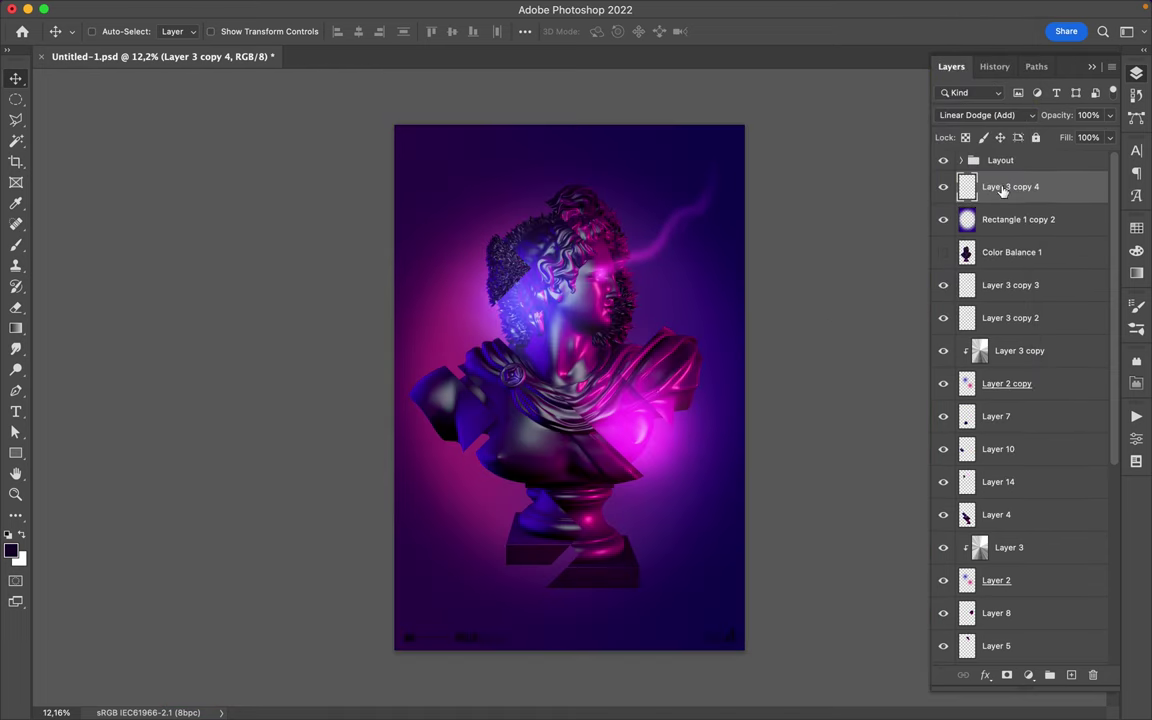
pyautogui.click(960, 160)
pyautogui.click(1023, 221)
pyautogui.click(1136, 228)
pyautogui.click(976, 269)
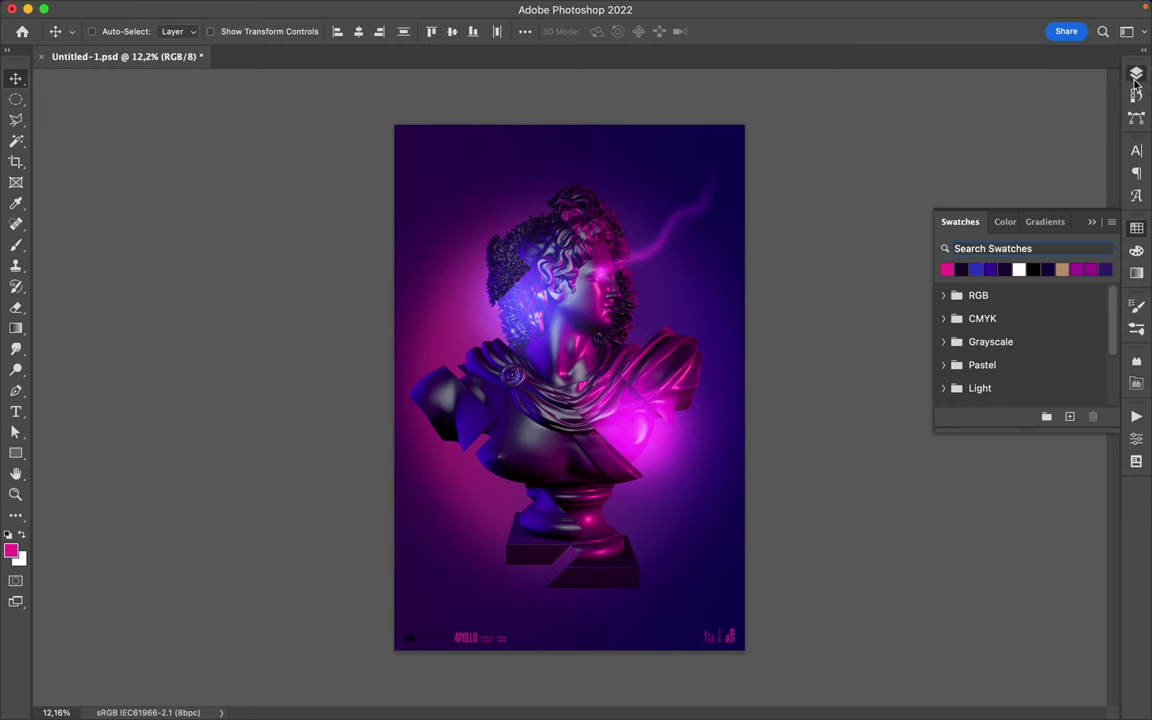
# Step: Draw a small magenta square, Rectangle 2, in the bottom-left corner
pyautogui.press('a')
pyautogui.click(238, 31)
pyautogui.press('u')
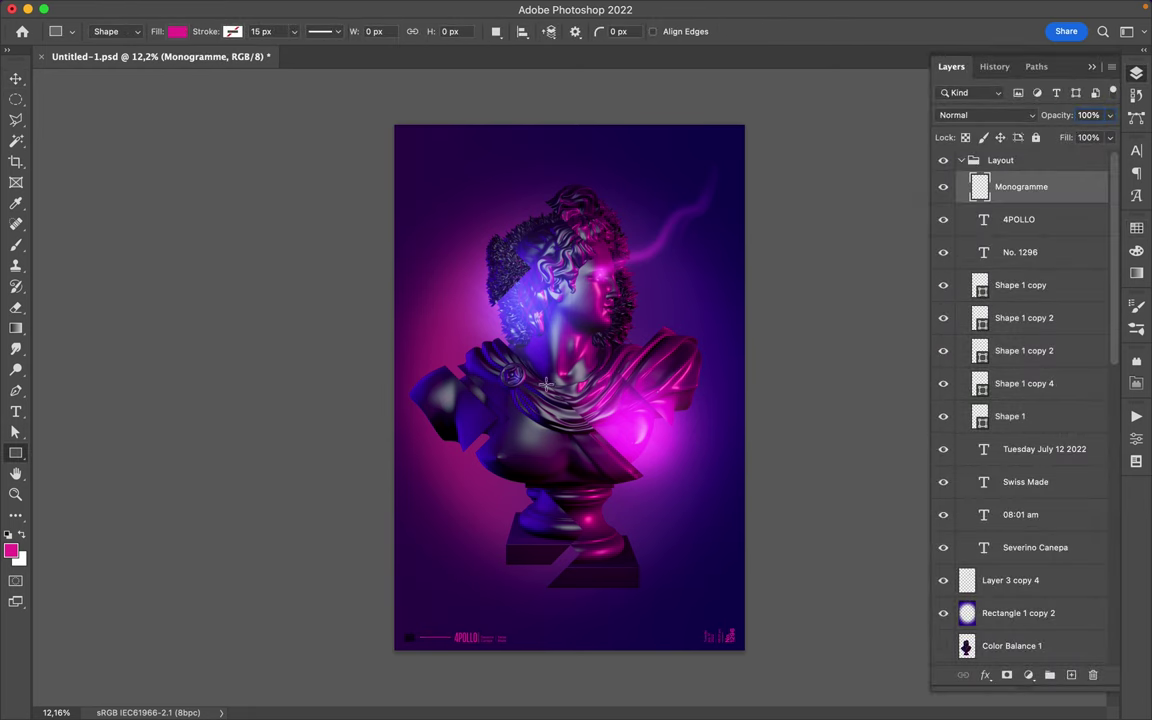
pyautogui.moveTo(416, 645); pyautogui.dragTo(416, 648)
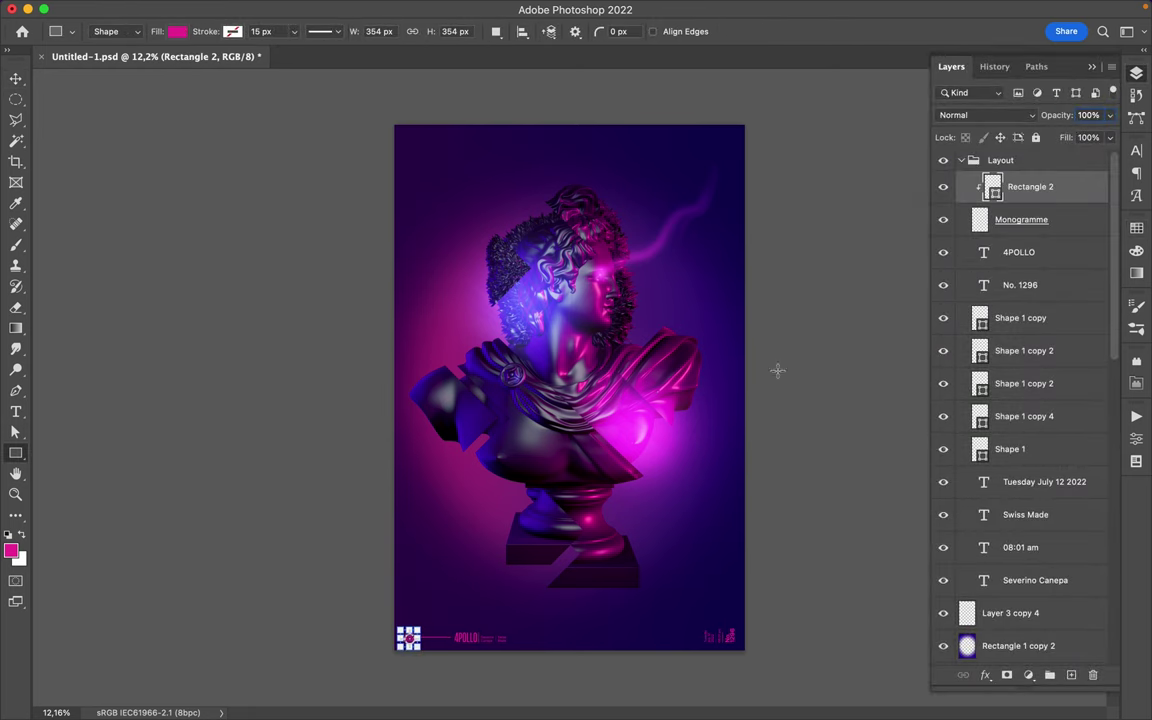
pyautogui.press('v')
# Step: Save the finished Apollo poster document
pyautogui.scroll(3, 290, 682)
pyautogui.scroll(-2, 285, 688)
pyautogui.scroll(-2, 280, 692)
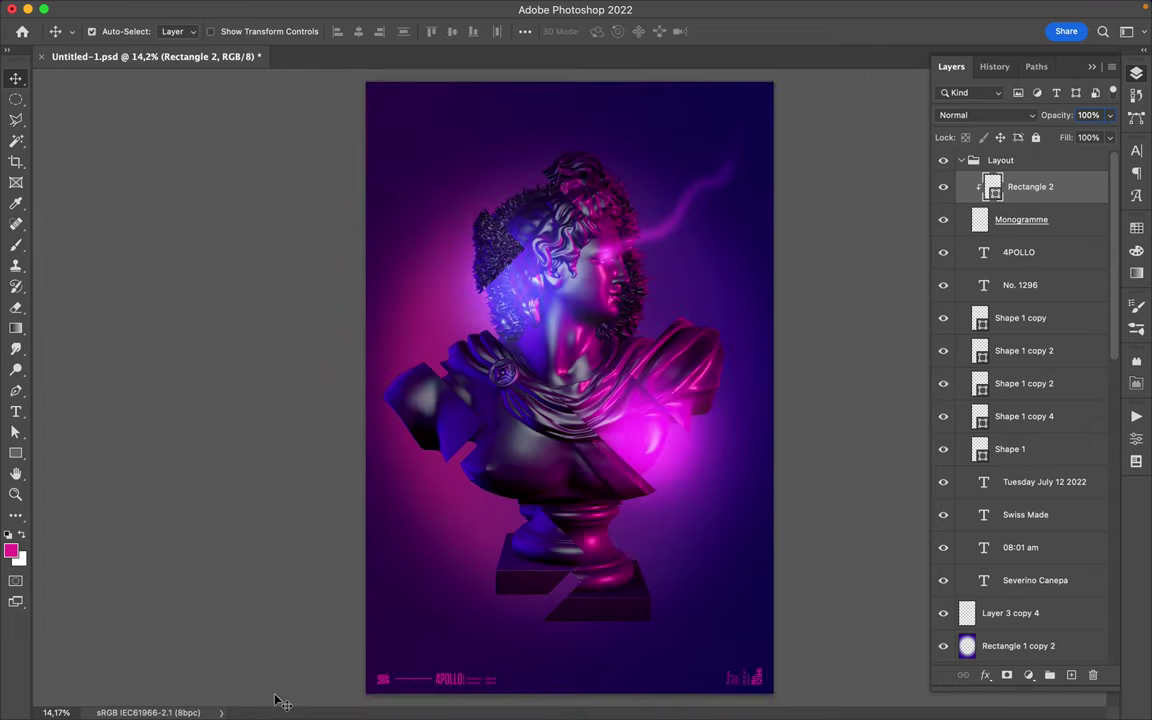
pyautogui.hotkey('ctrl', 's')
pyautogui.click(679, 10)
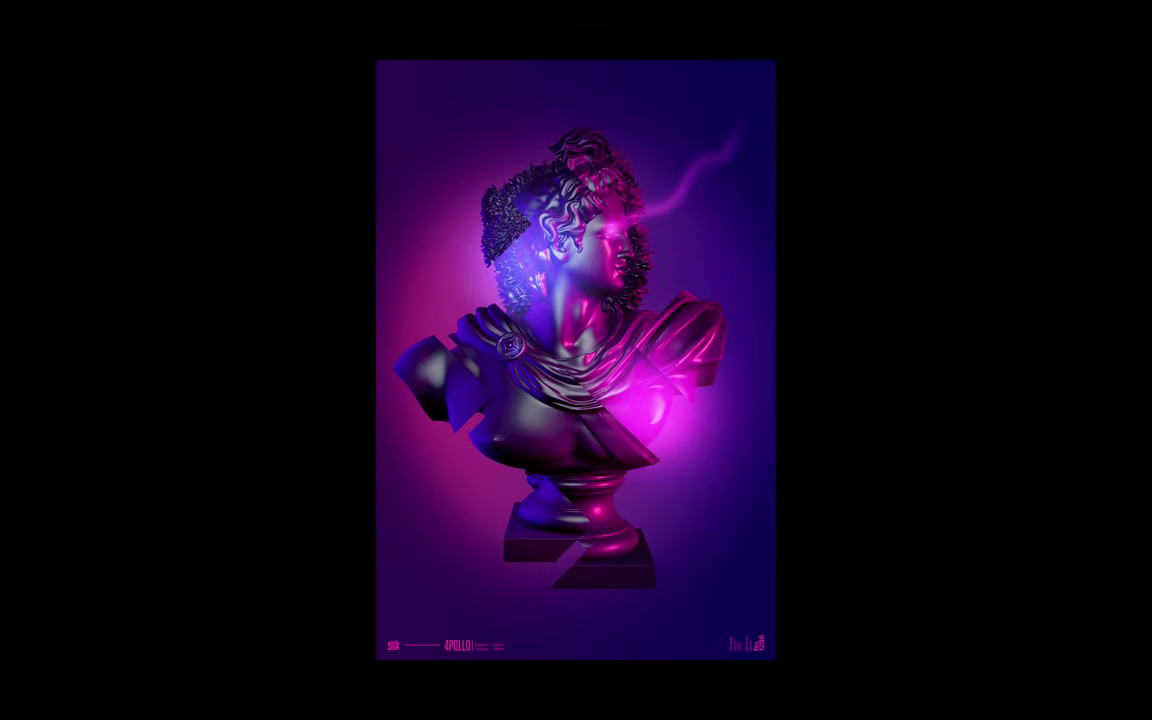